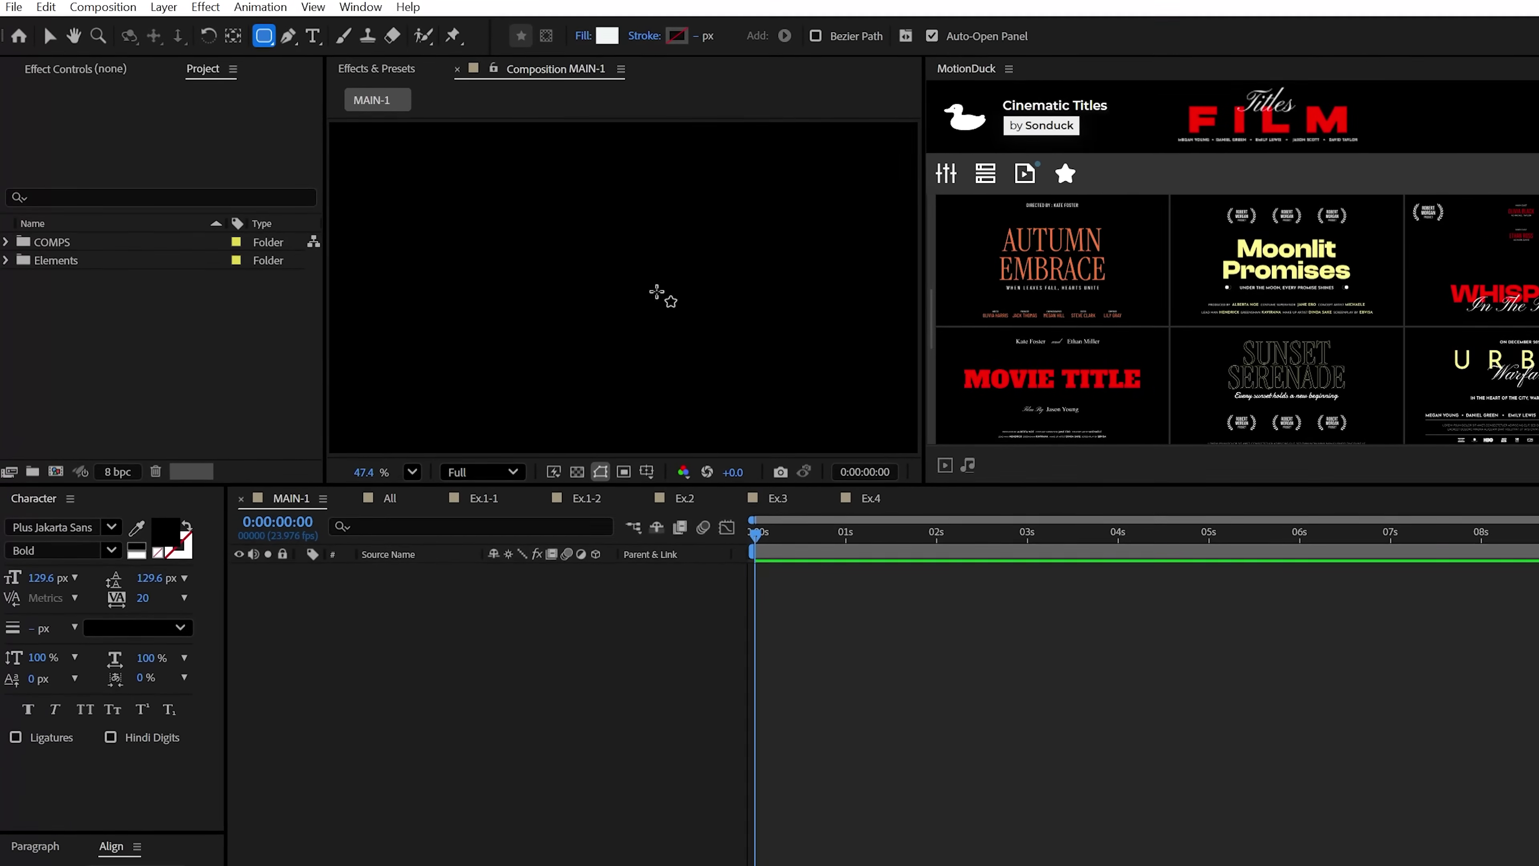
# Step: Draw a white rectangle in the middle of the MAIN-1 composition and round its corners
pyautogui.moveTo(627, 289)
pyautogui.mouseDown()
pyautogui.moveTo(777, 376)
pyautogui.moveTo(753, 351)
pyautogui.moveTo(777, 345)
pyautogui.moveTo(756, 364)
pyautogui.mouseUp()
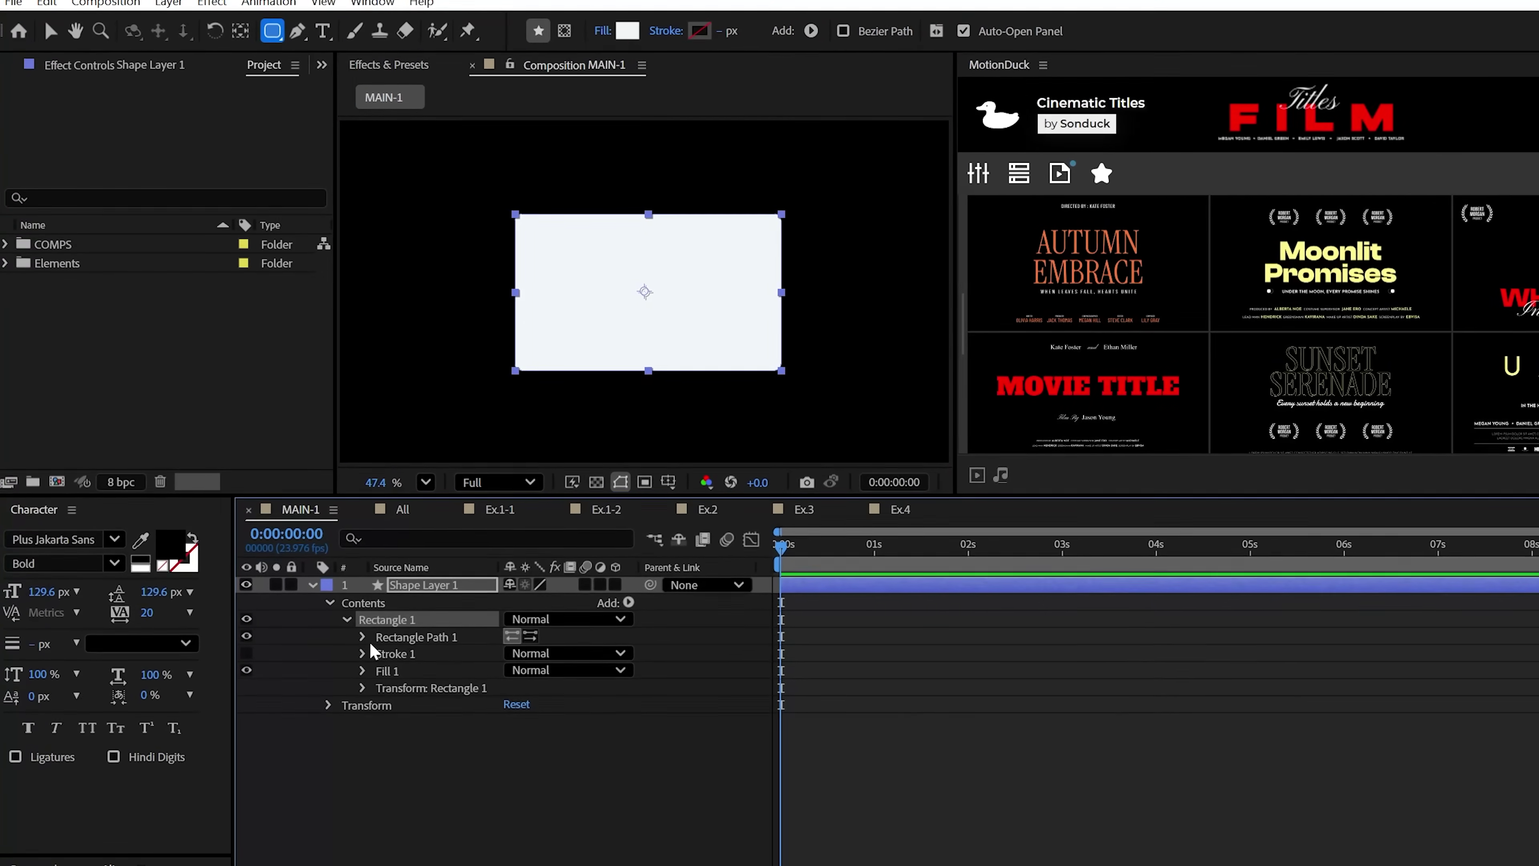
pyautogui.click(362, 636)
pyautogui.moveTo(514, 687); pyautogui.dragTo(545, 688)
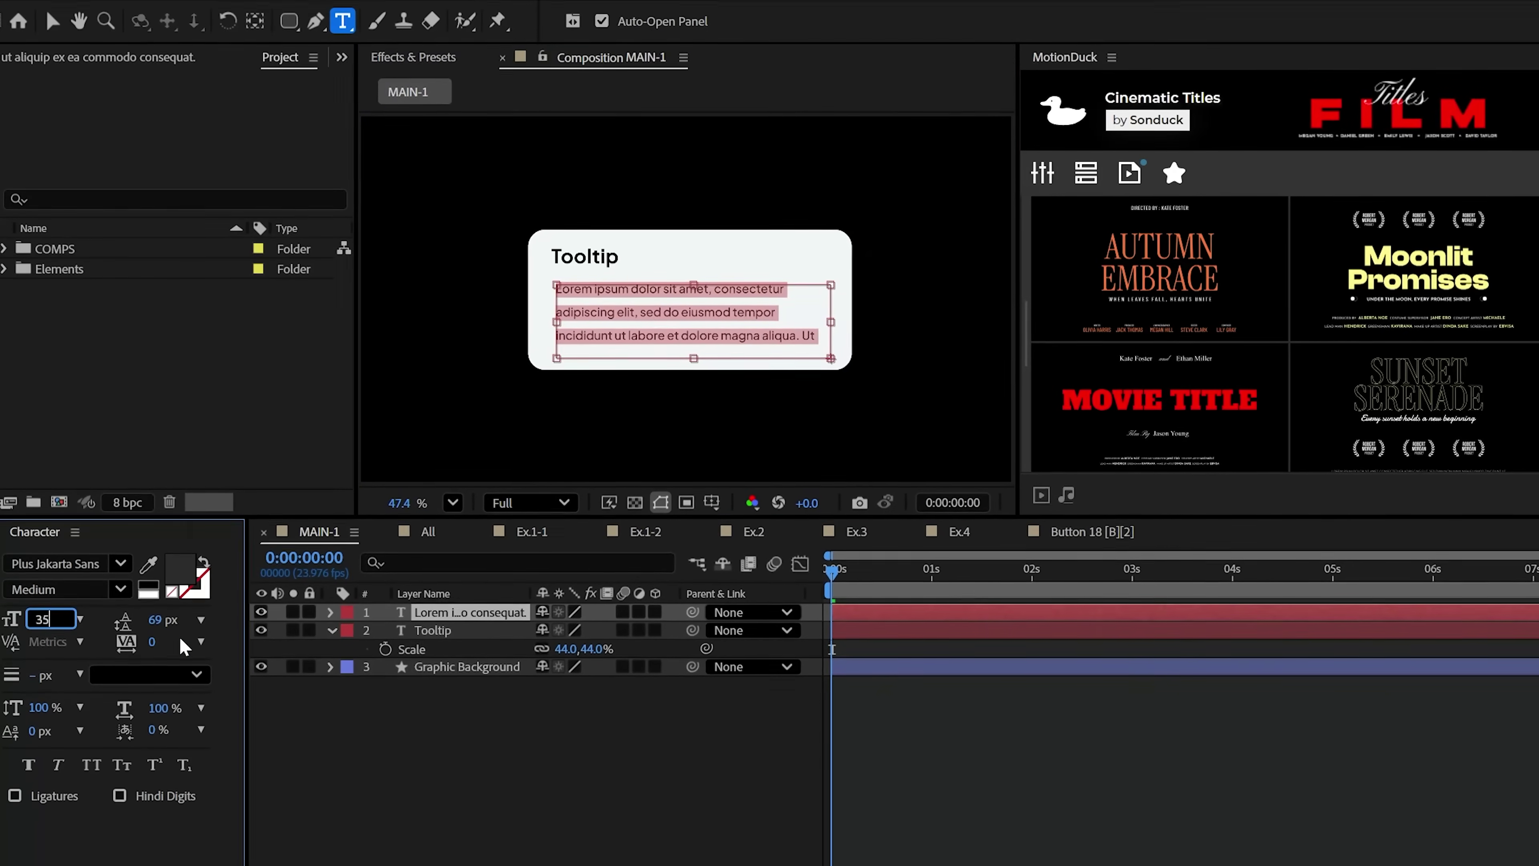
# Step: Set the Lorem ipsum paragraph's leading to 50 px and look through the font list around Plus Jakarta Sans
pyautogui.click(157, 620)
pyautogui.write('50')
pyautogui.press('Return')
pyautogui.click(120, 566)
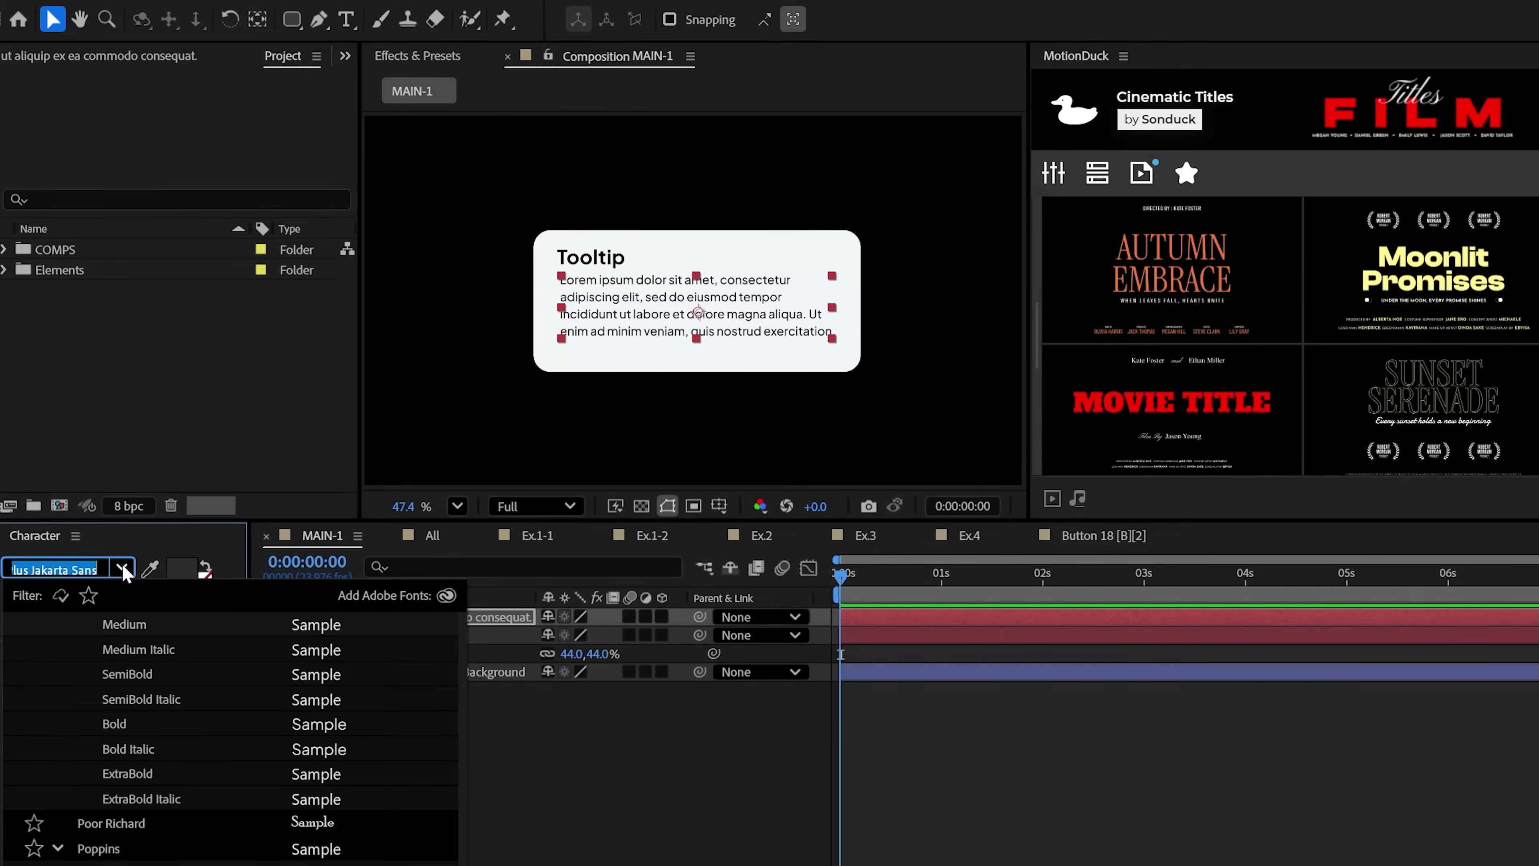
pyautogui.scroll(3, 188, 799)
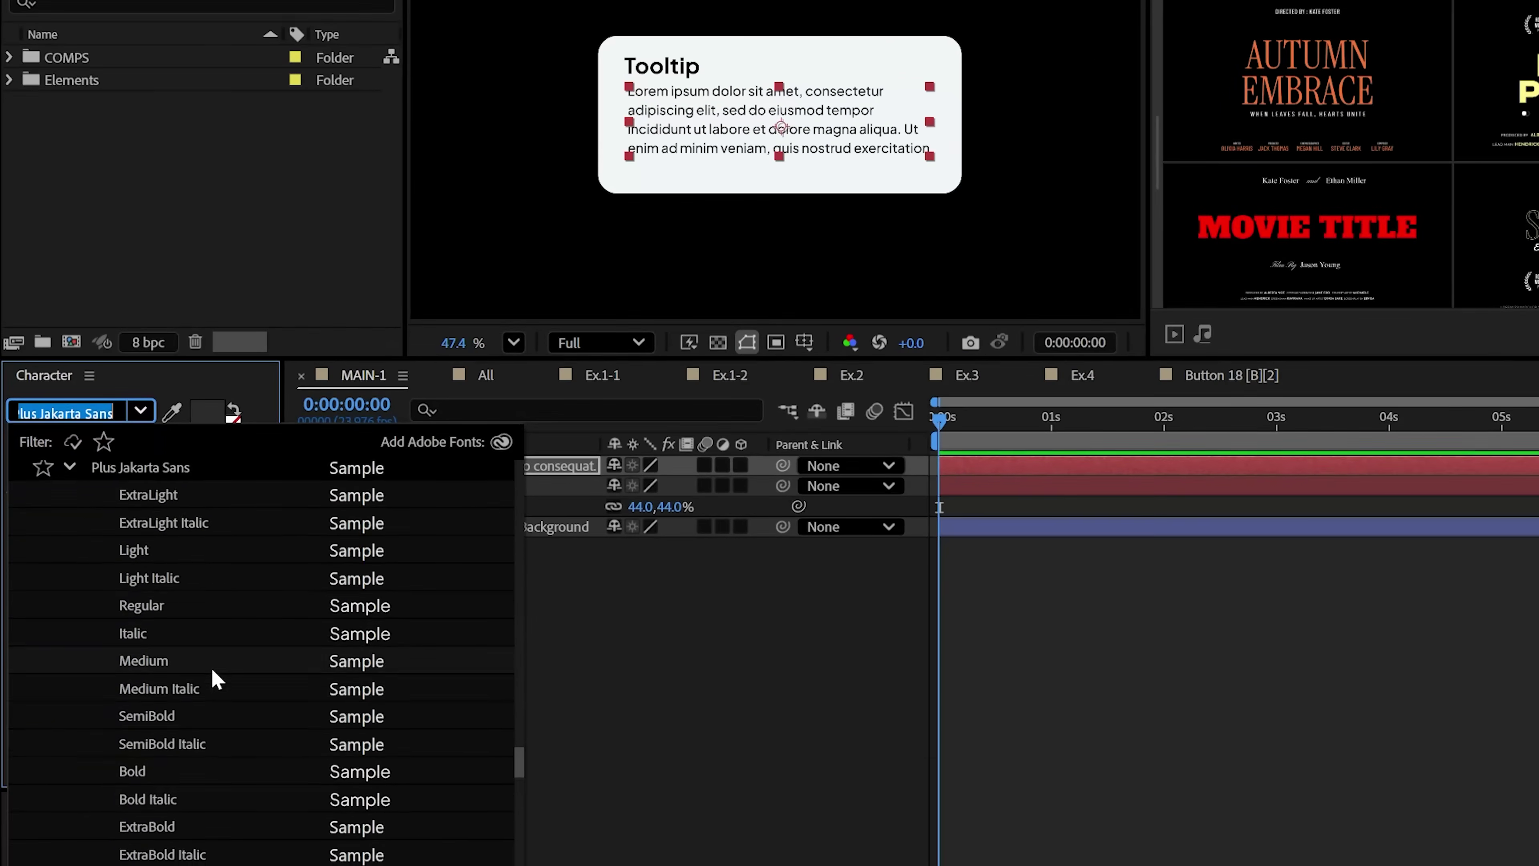
pyautogui.scroll(2, 197, 613)
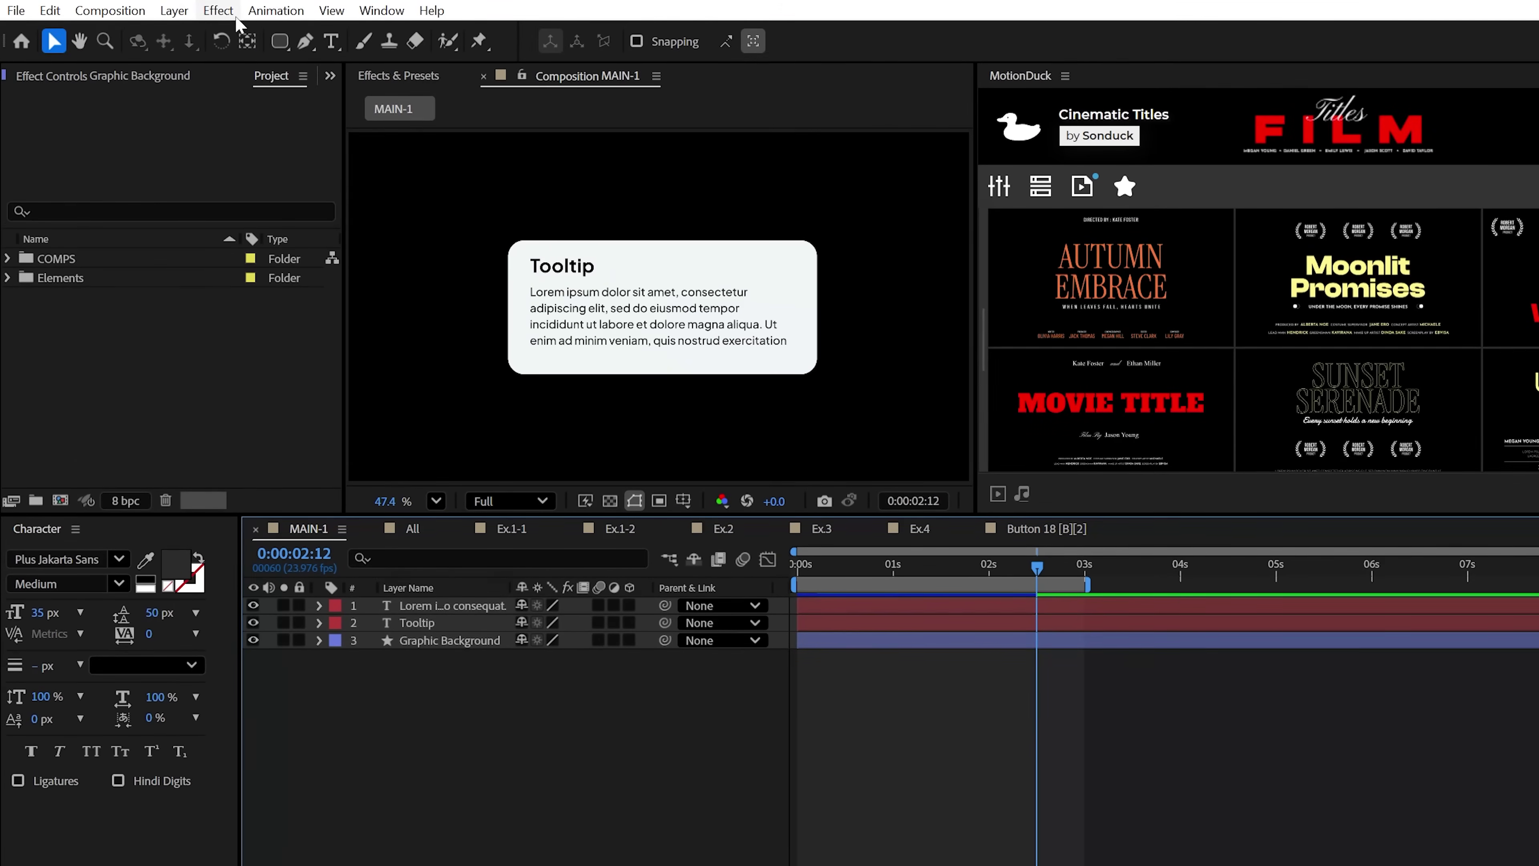
# Step: Add a full-frame white solid as a backdrop and duplicate the Graphic Background layer
pyautogui.click(177, 11)
pyautogui.moveTo(206, 38)
pyautogui.click(573, 58)
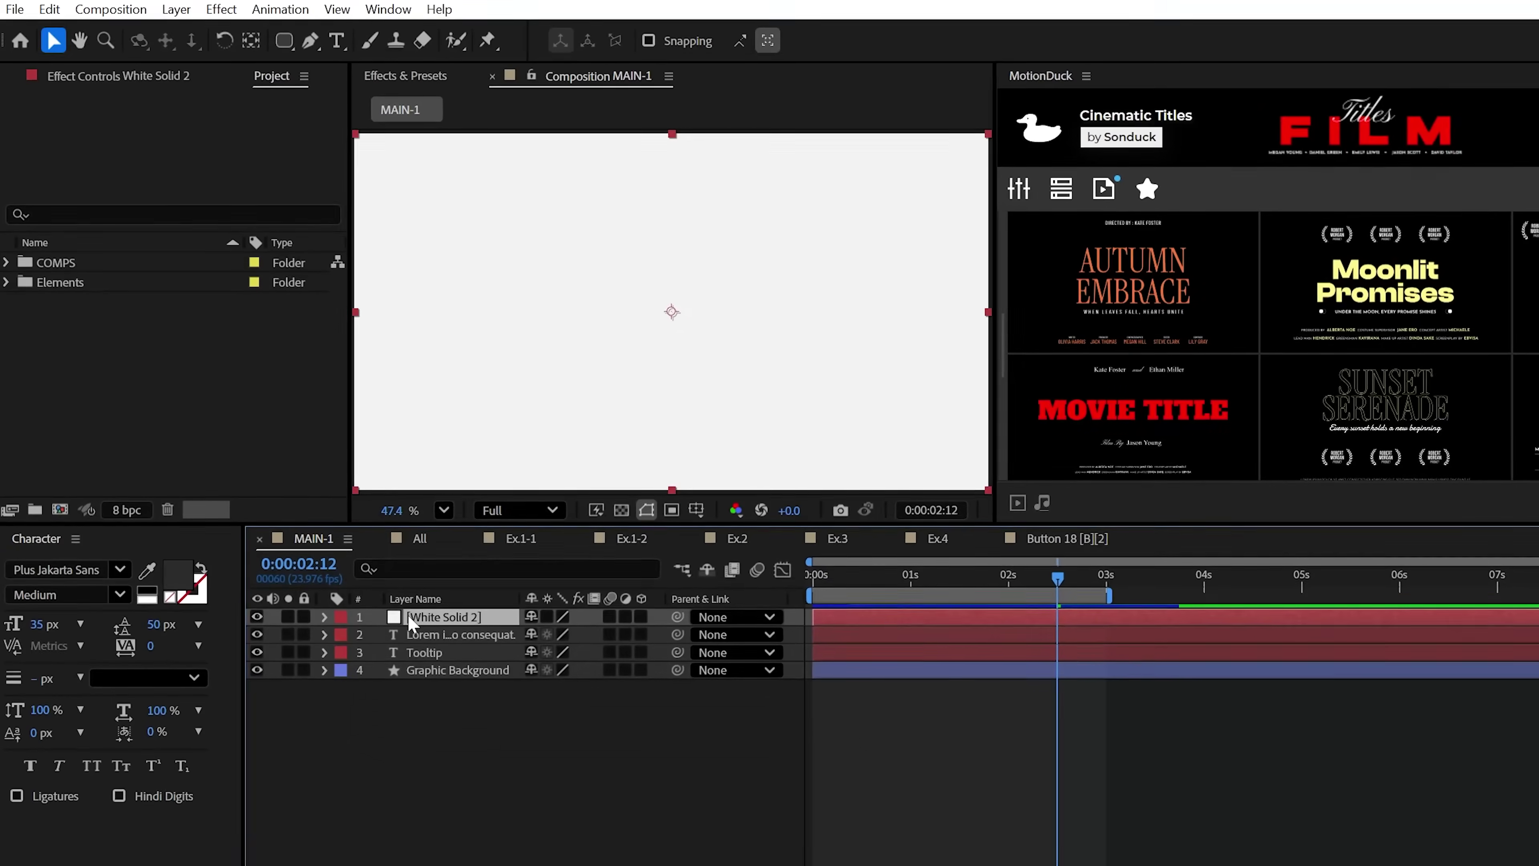
pyautogui.click(53, 6)
pyautogui.click(97, 357)
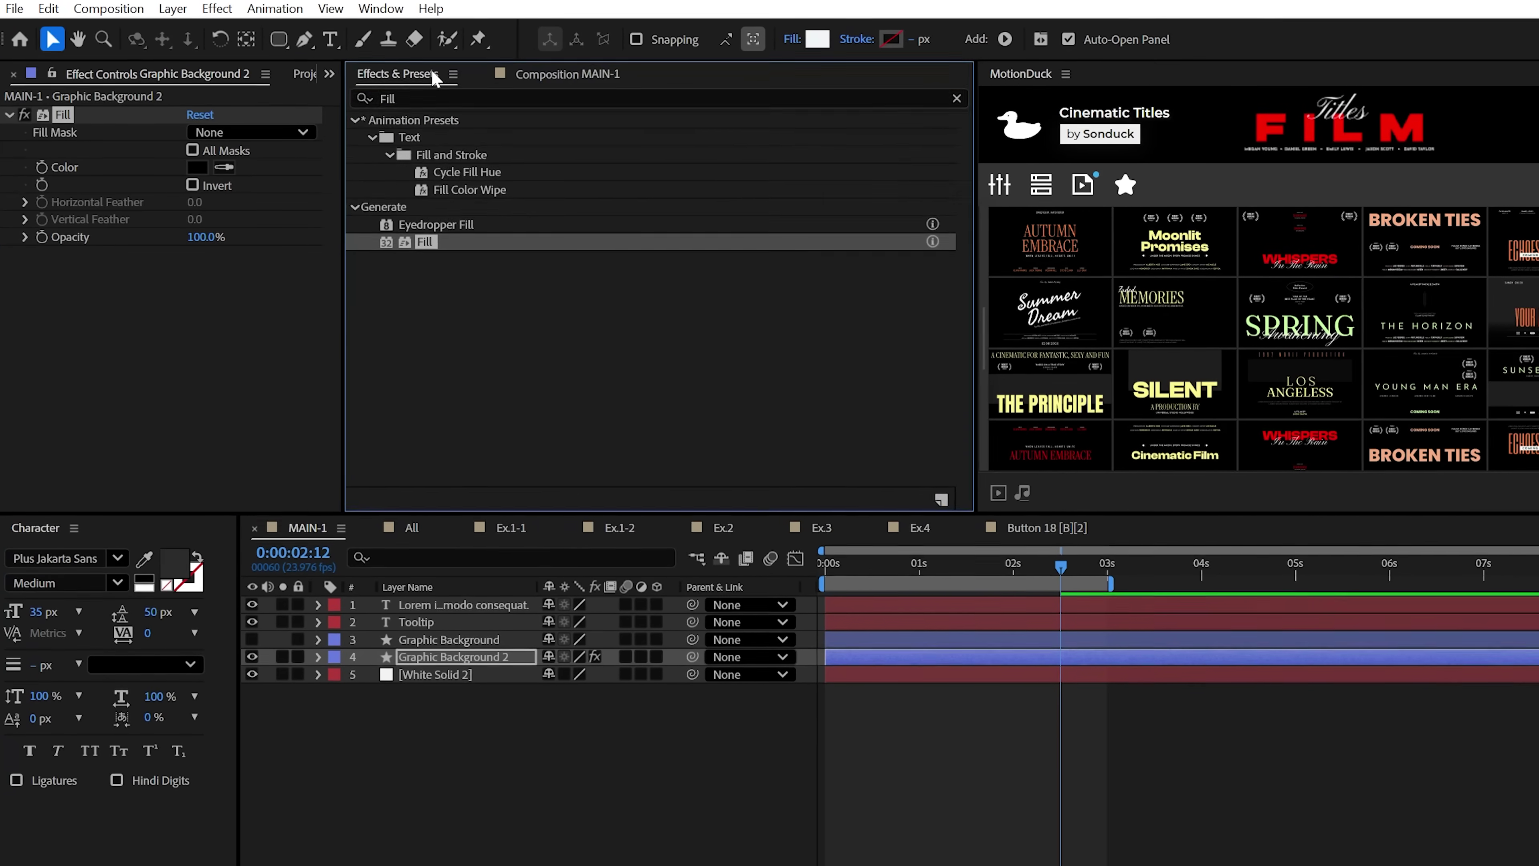
# Step: Apply the Fill and CC Radial Fast Blur effects to the Graphic Background 2 layer
pyautogui.write('CC Rad')
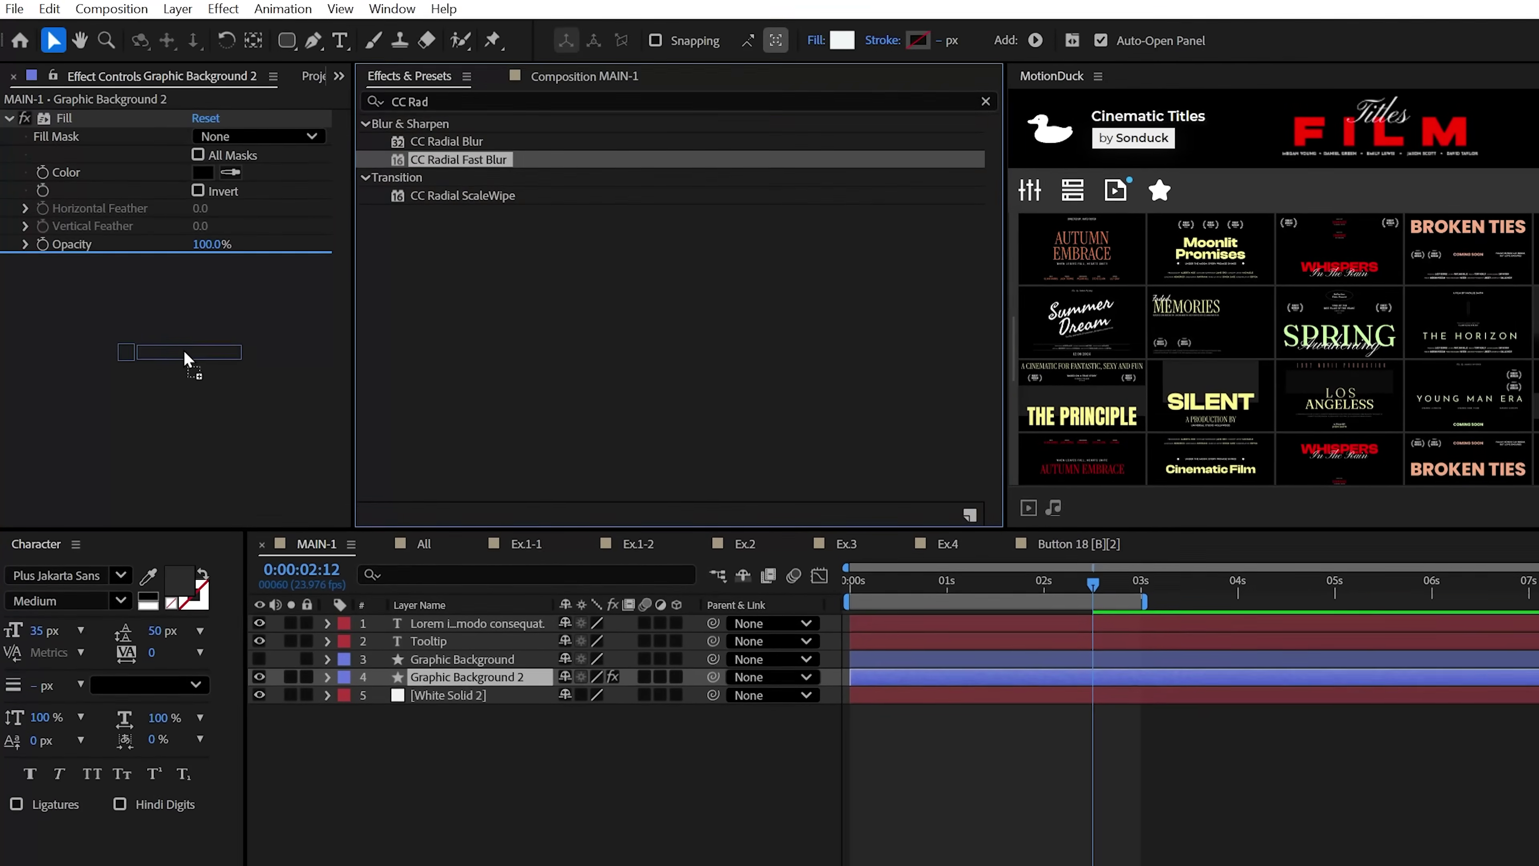
pyautogui.moveTo(184, 357); pyautogui.dragTo(185, 357)
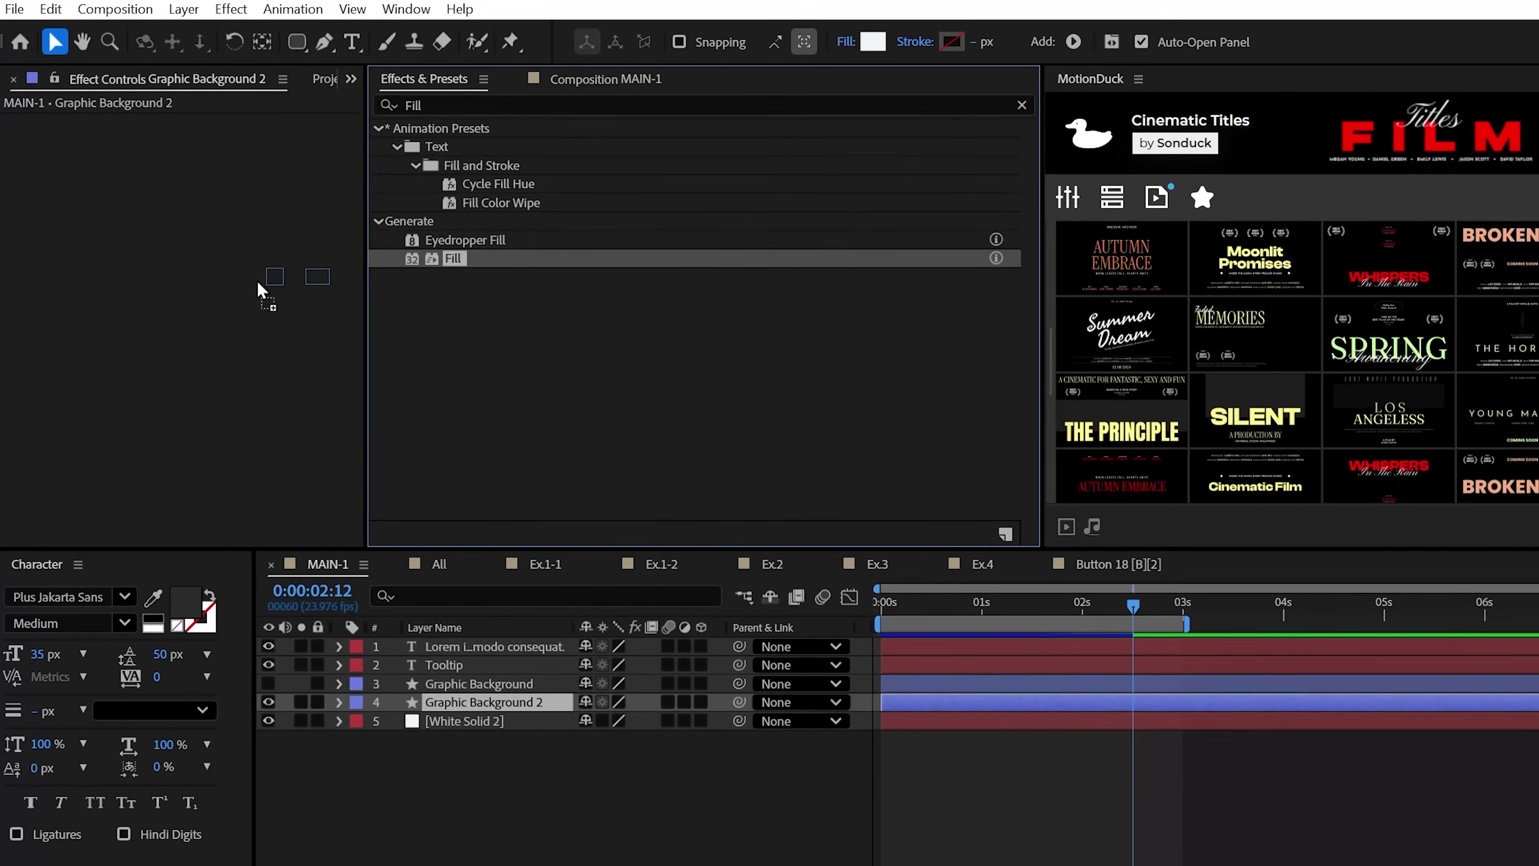
pyautogui.moveTo(260, 289); pyautogui.dragTo(260, 290)
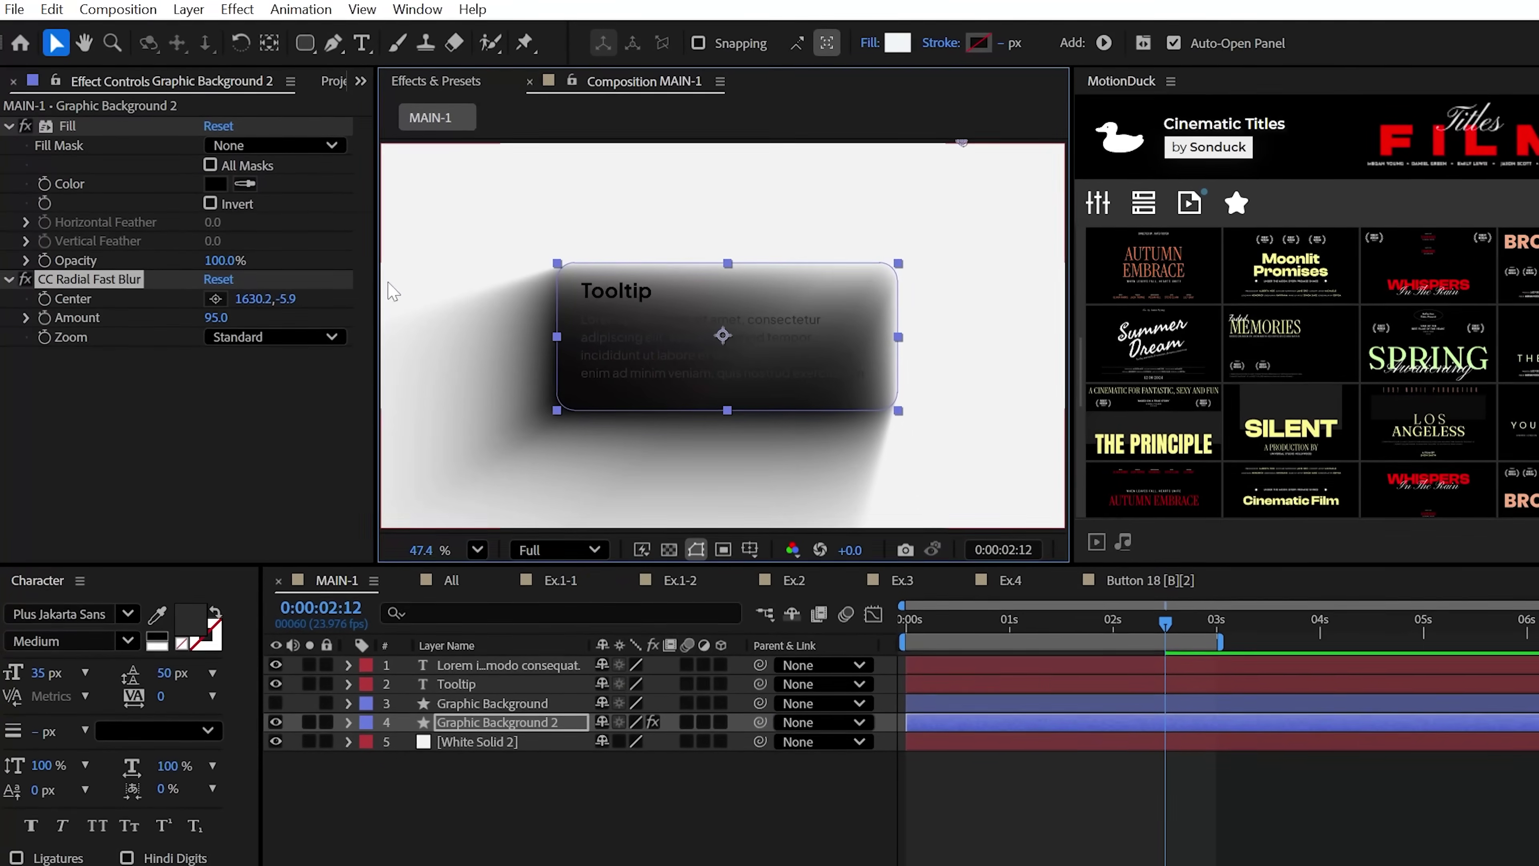
# Step: Move the radial blur's center to about 1580.7, 73.8, beyond the card's upper-right corner, to cast the shadow toward the lower left
pyautogui.click(224, 282)
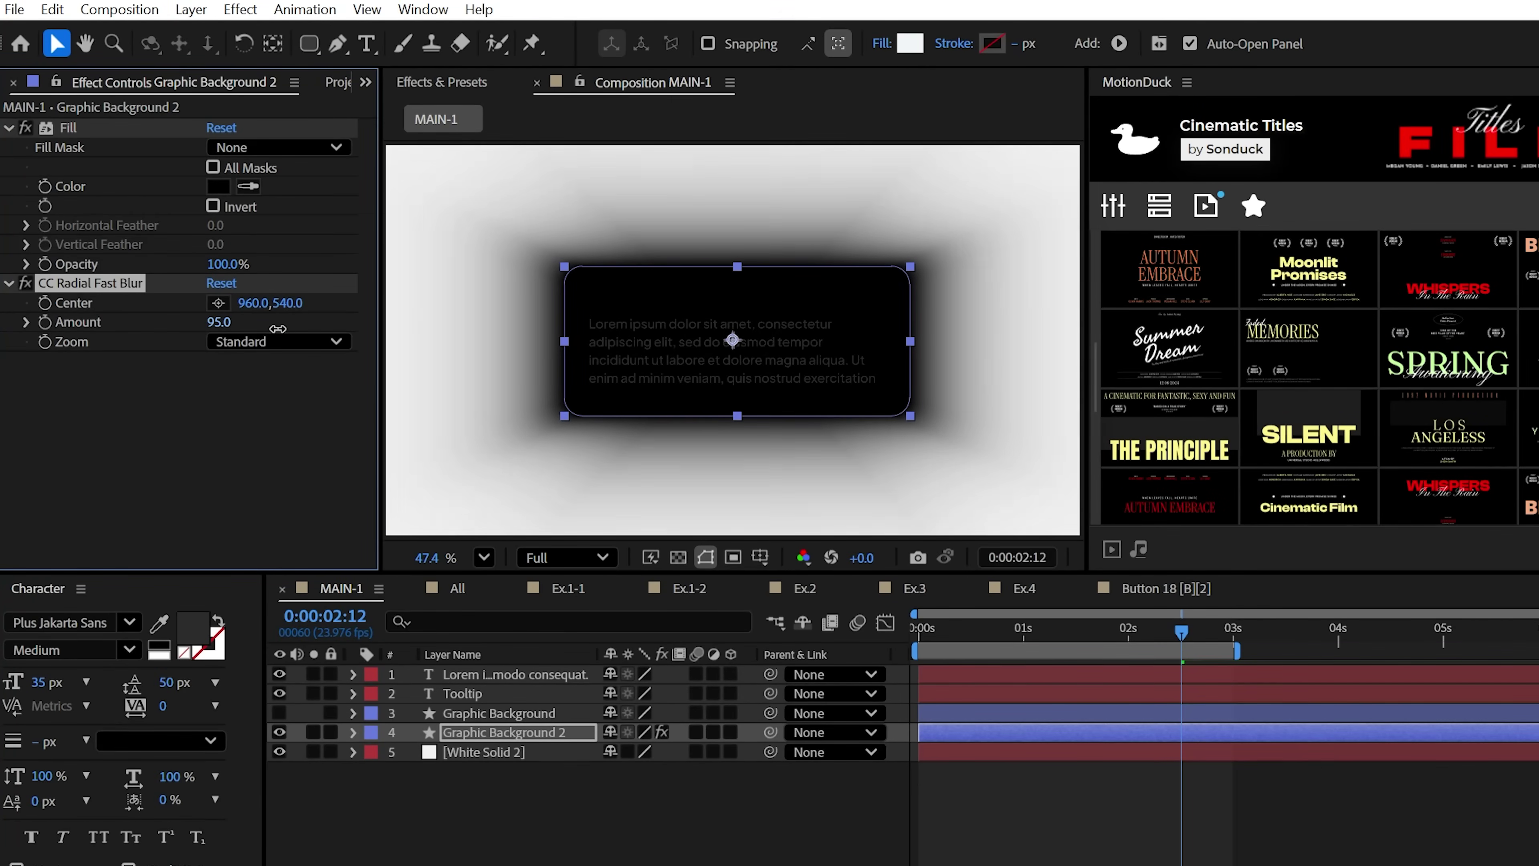
pyautogui.moveTo(733, 340); pyautogui.dragTo(780, 310)
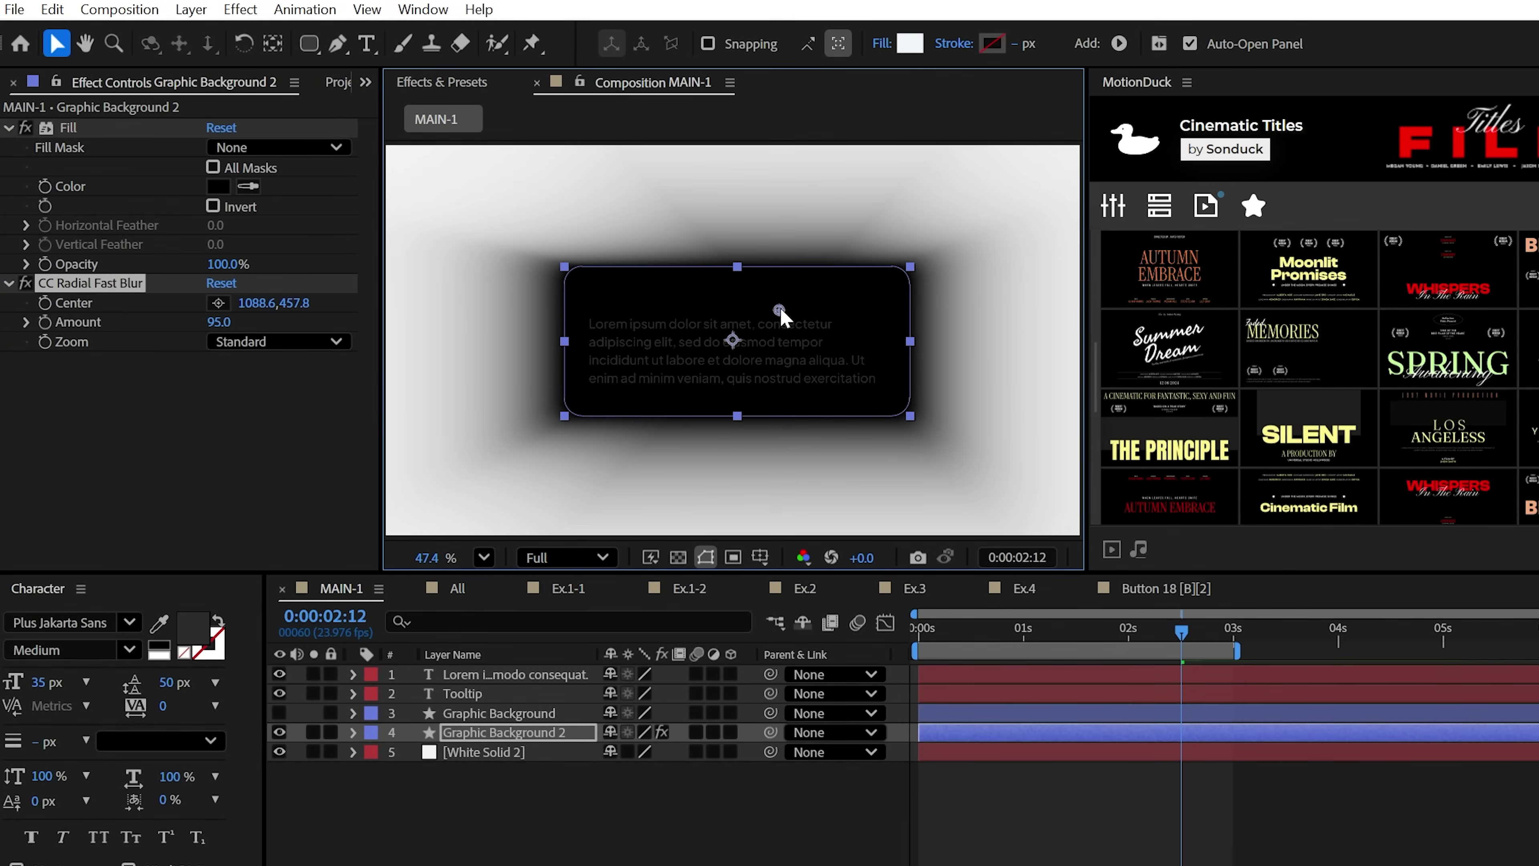
pyautogui.moveTo(915, 202); pyautogui.dragTo(915, 200)
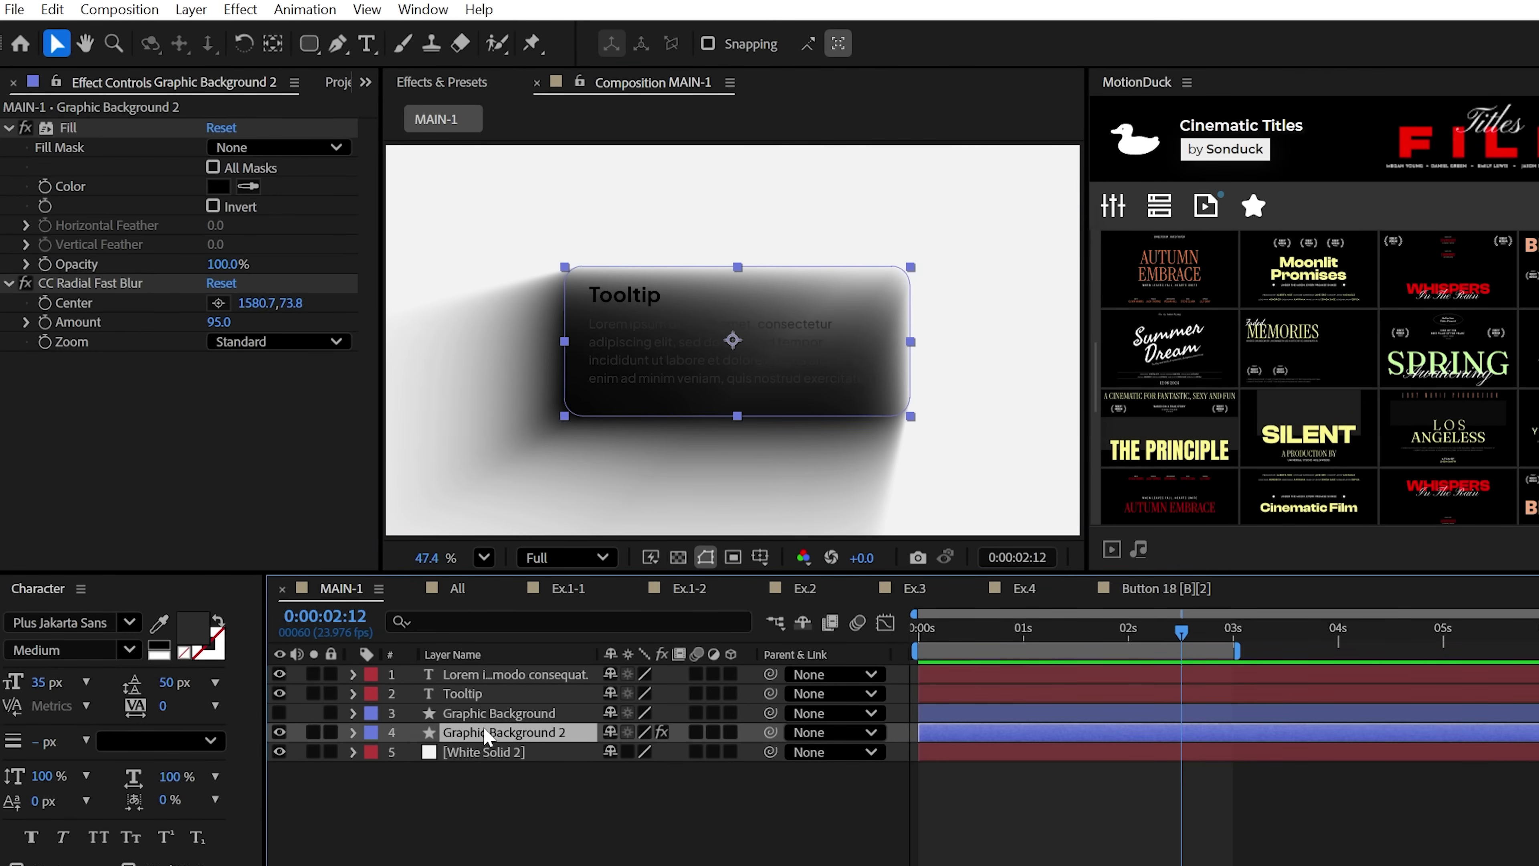
# Step: Add a Gaussian Blur with blurriness 75 and Repeat Edge Pixels to Graphic Background 2, and lower the layer's opacity
pyautogui.click(443, 81)
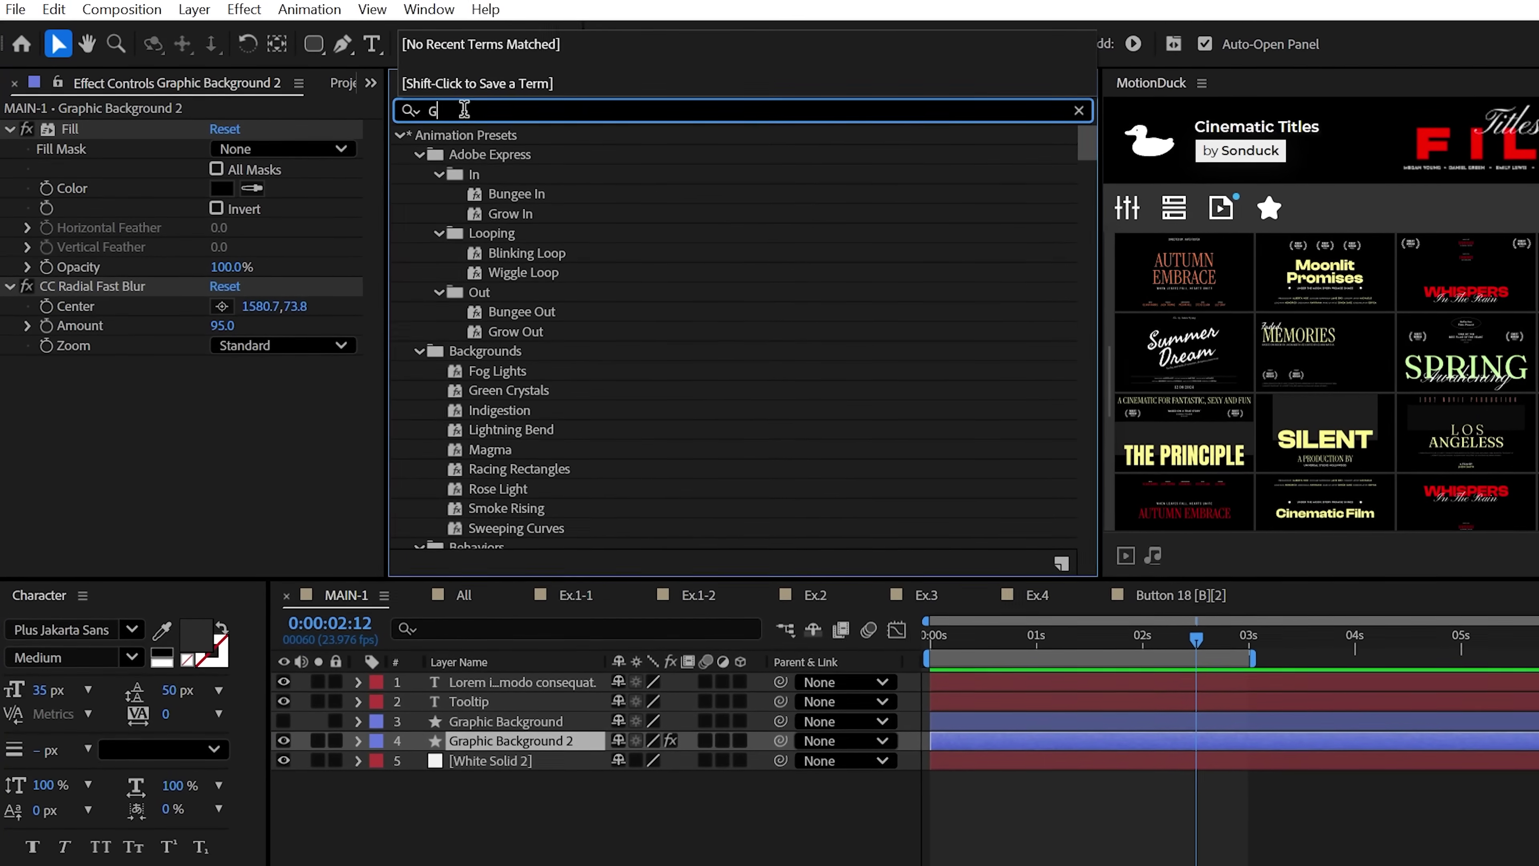
pyautogui.moveTo(536, 156); pyautogui.dragTo(849, 417)
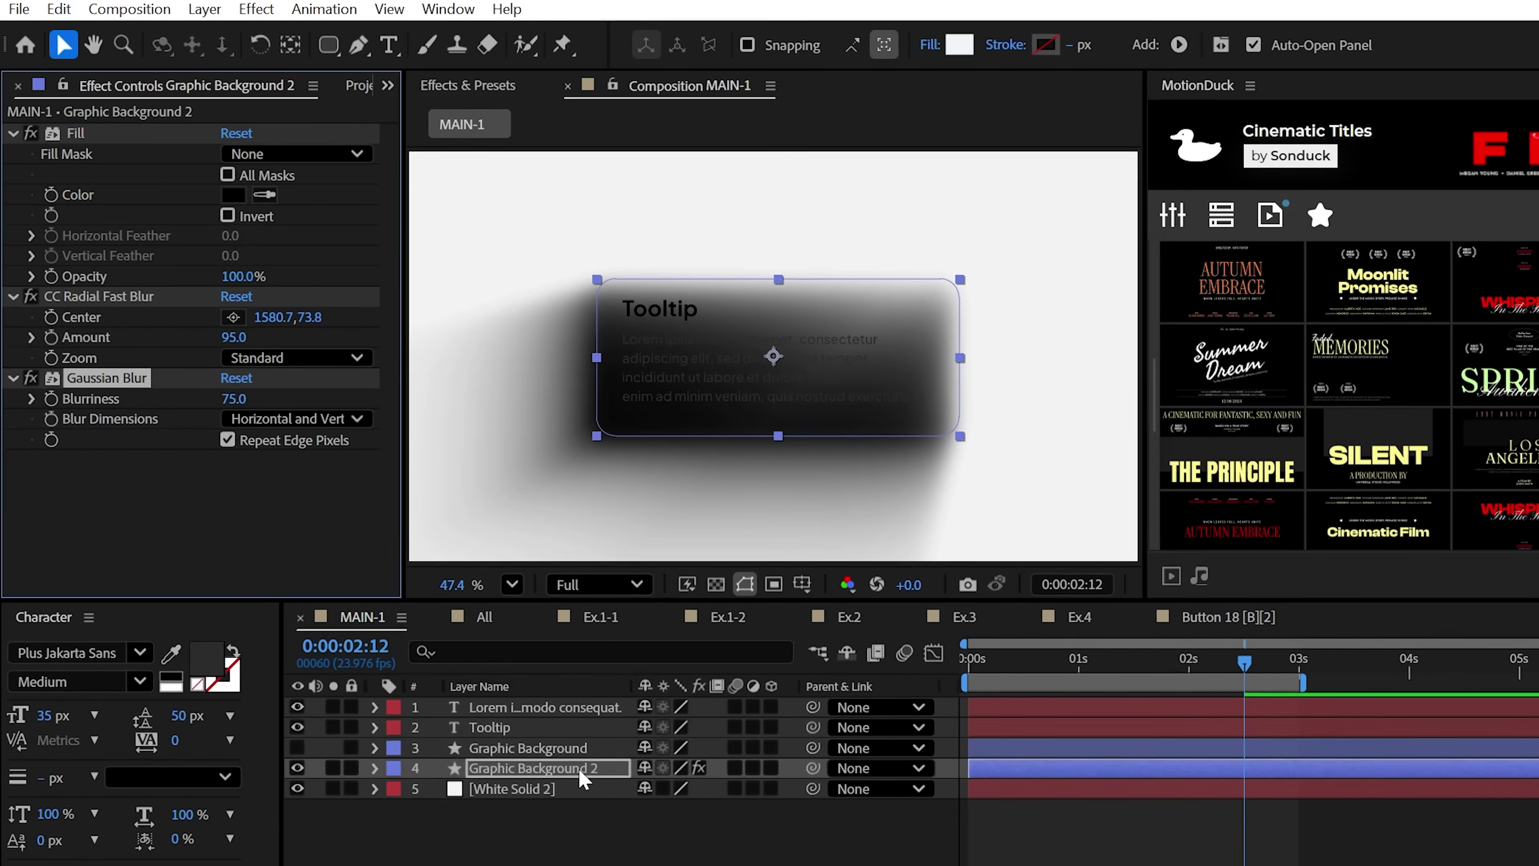
pyautogui.click(576, 767)
pyautogui.click(373, 766)
pyautogui.click(394, 827)
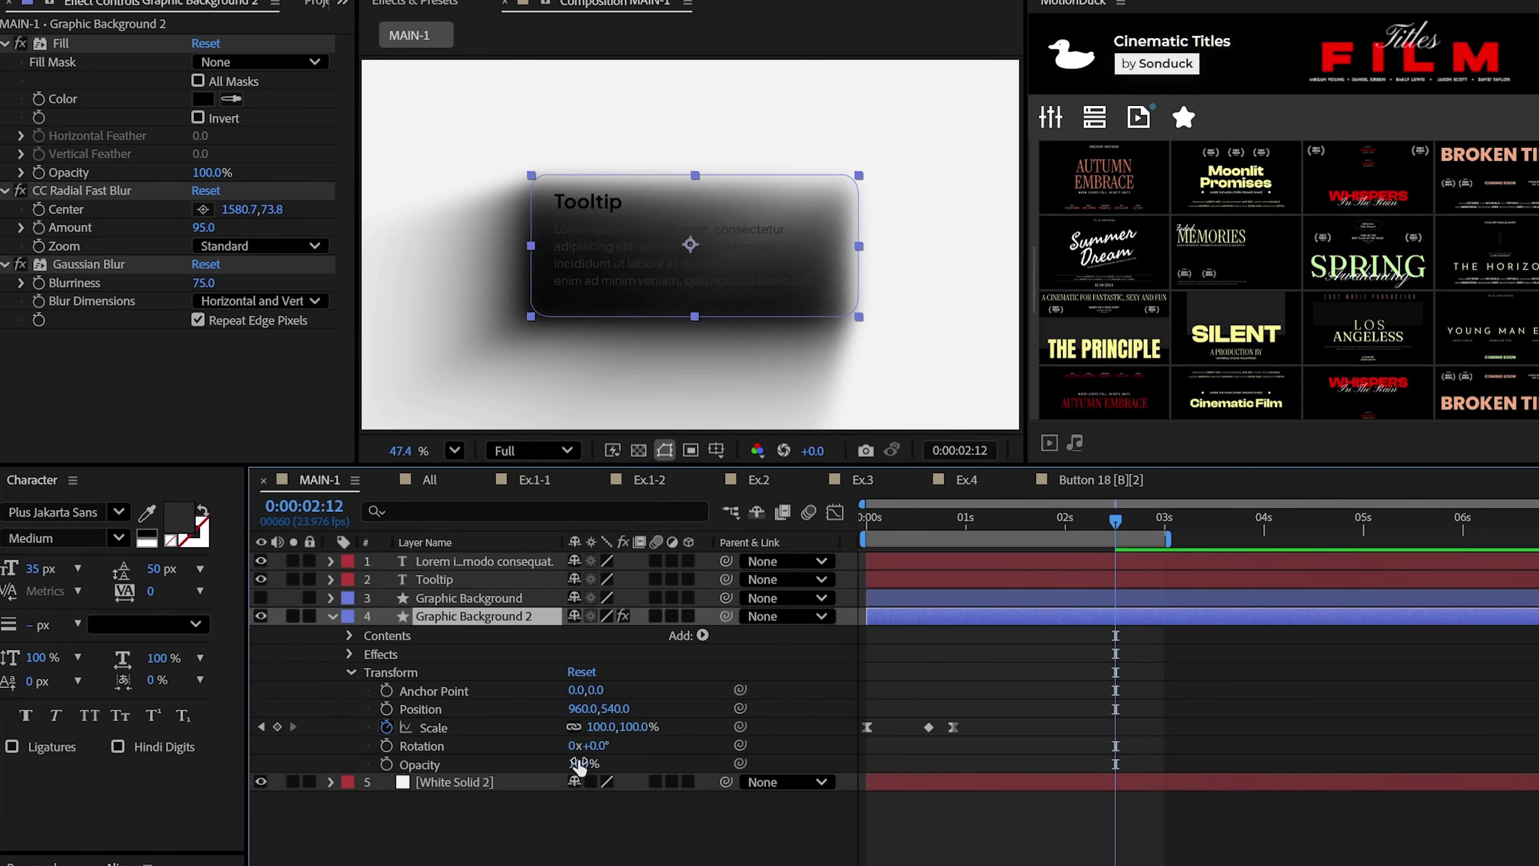
pyautogui.moveTo(579, 766); pyautogui.dragTo(511, 763)
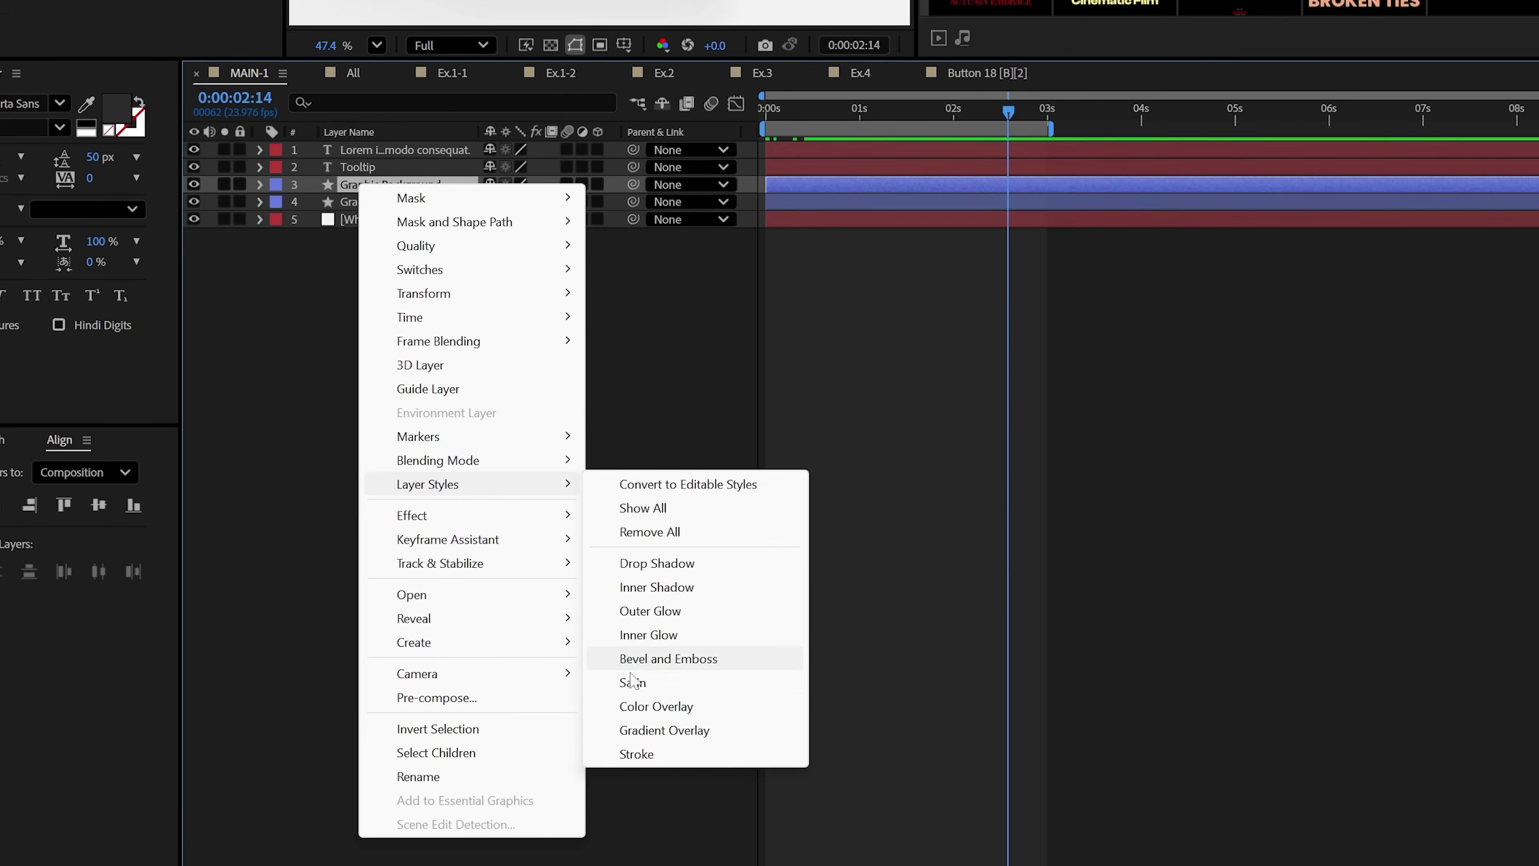
# Step: Add a Gradient Overlay style to the Graphic Background layer and set the gradient's first color stop to F1F5F7
pyautogui.click(630, 730)
pyautogui.click(517, 324)
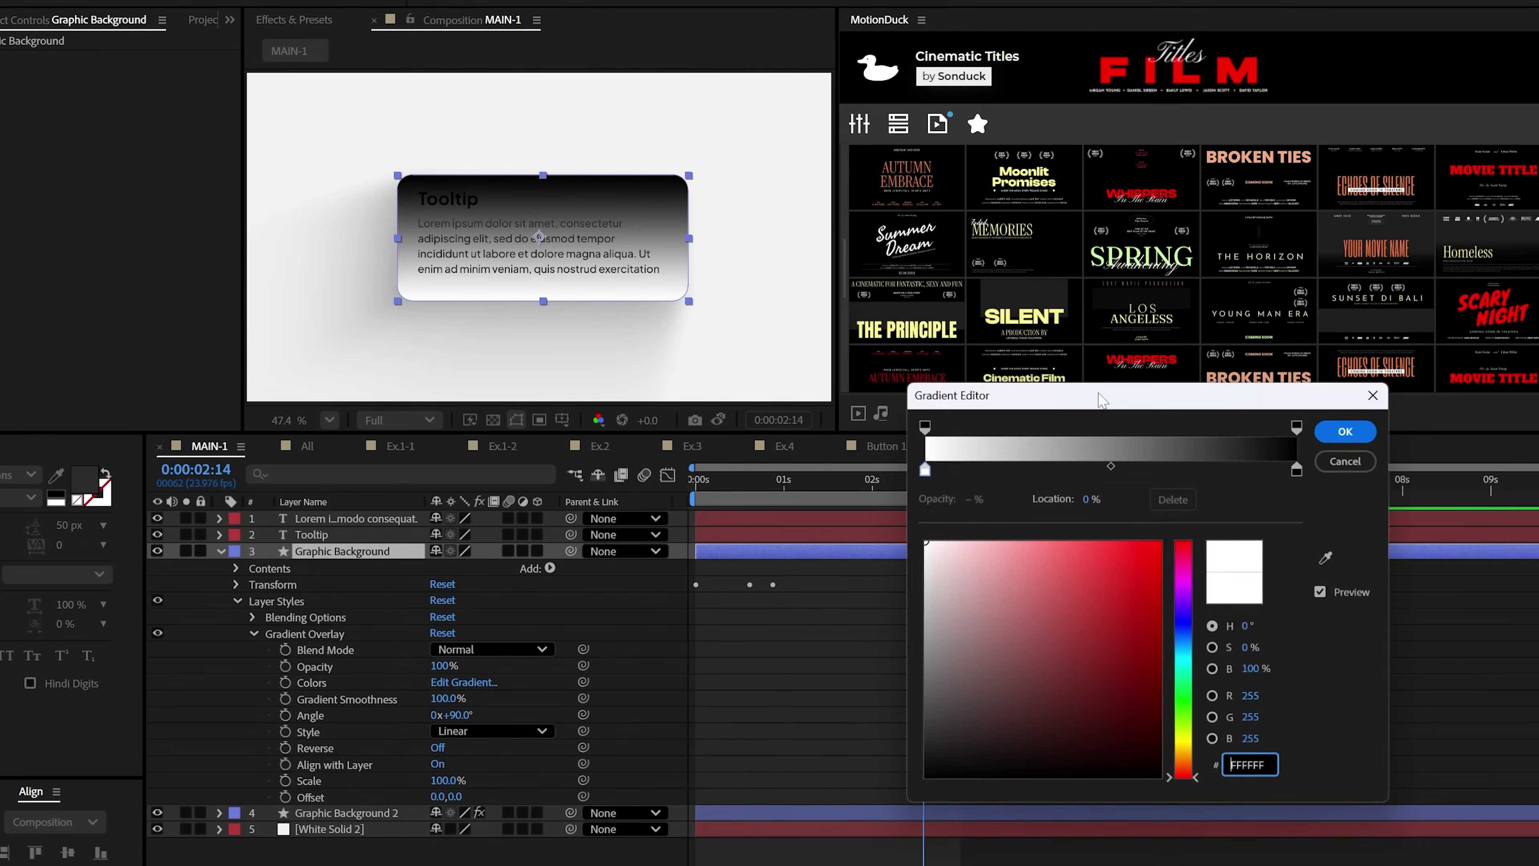
pyautogui.moveTo(502, 261); pyautogui.dragTo(430, 358)
pyautogui.click(506, 512)
pyautogui.click(251, 424)
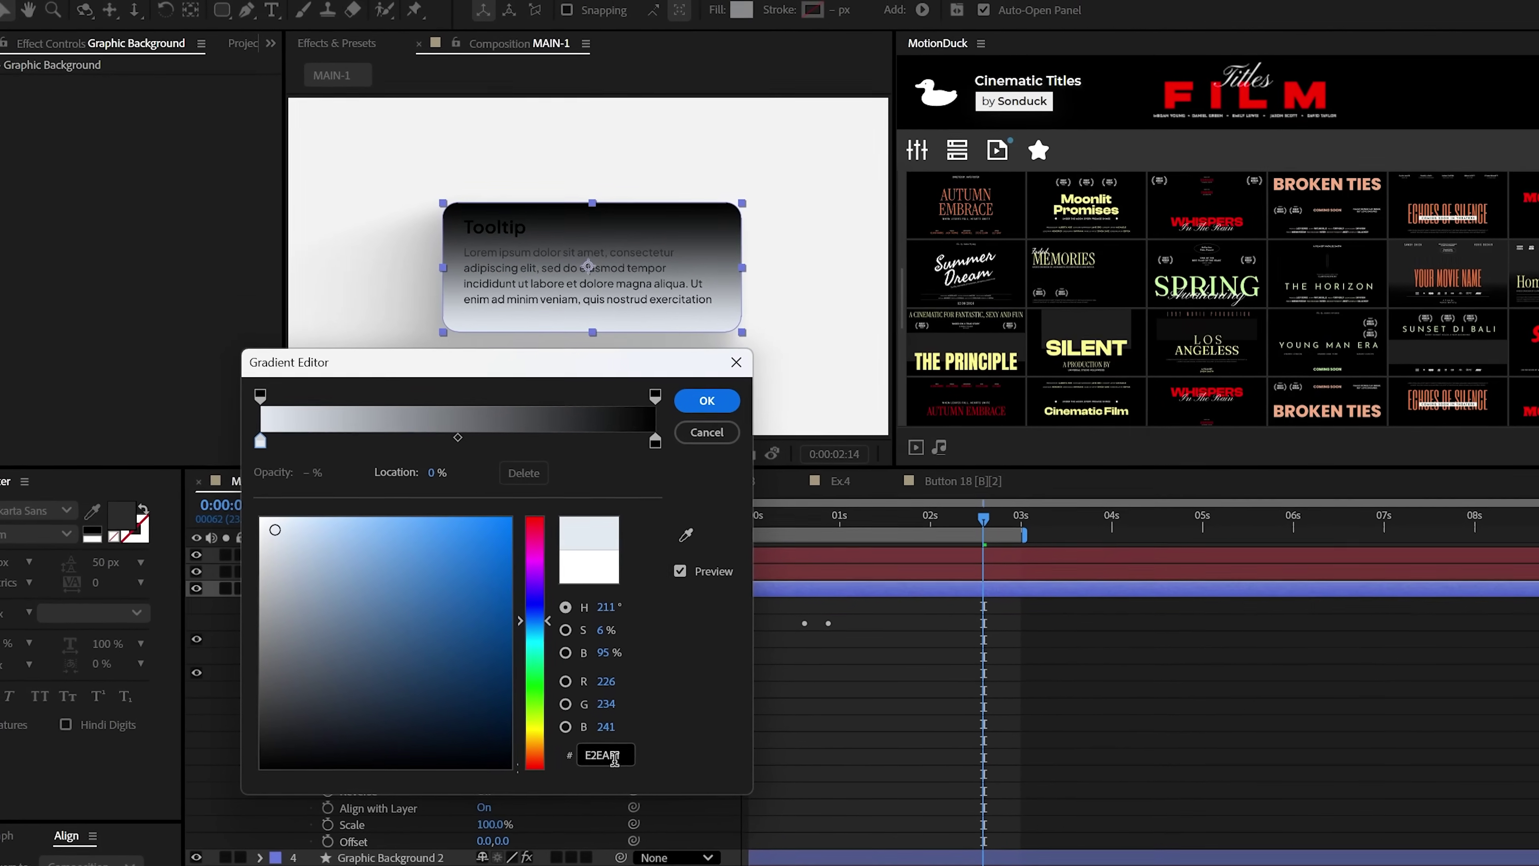
pyautogui.doubleClick(591, 739)
pyautogui.write('F1F5F7')
# Step: Sample the first stop's color for the gradient's end stop, darken it to D8DDDF, and apply the gradient
pyautogui.click(662, 446)
pyautogui.click(692, 539)
pyautogui.click(274, 424)
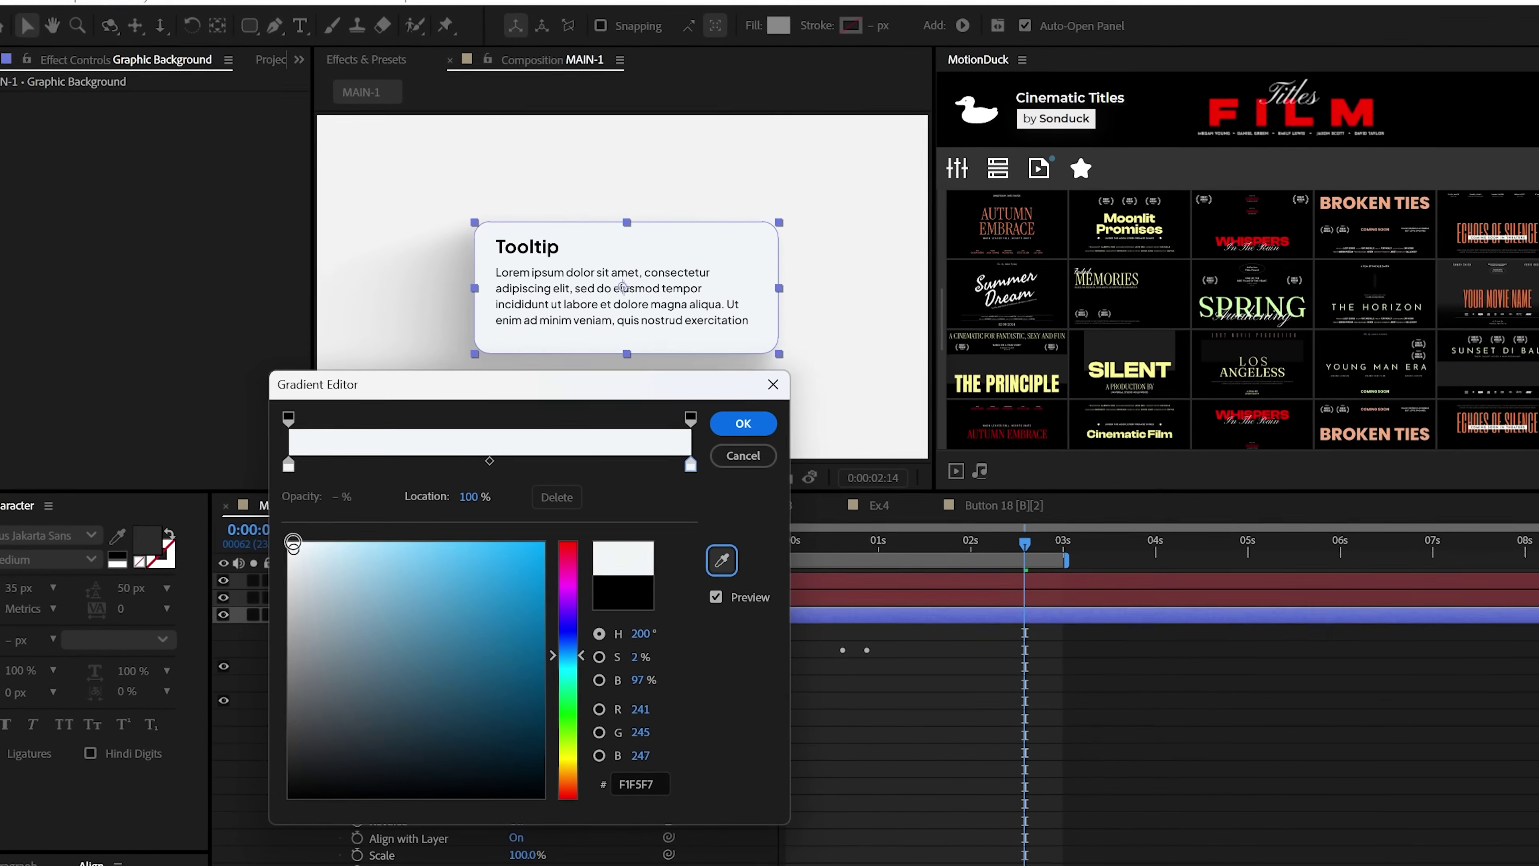
pyautogui.moveTo(293, 542); pyautogui.dragTo(296, 573)
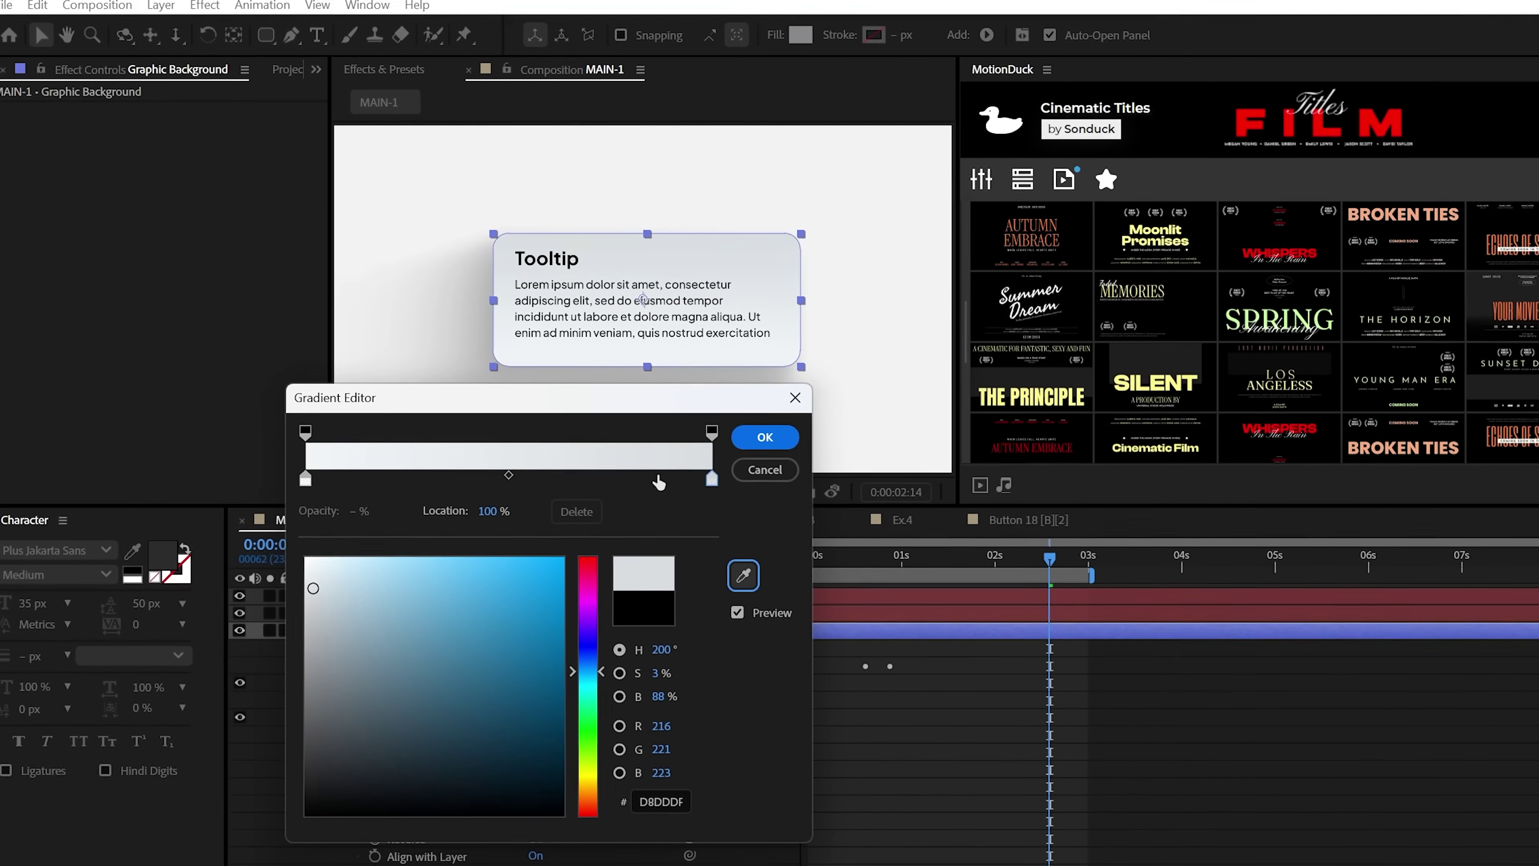
pyautogui.click(743, 423)
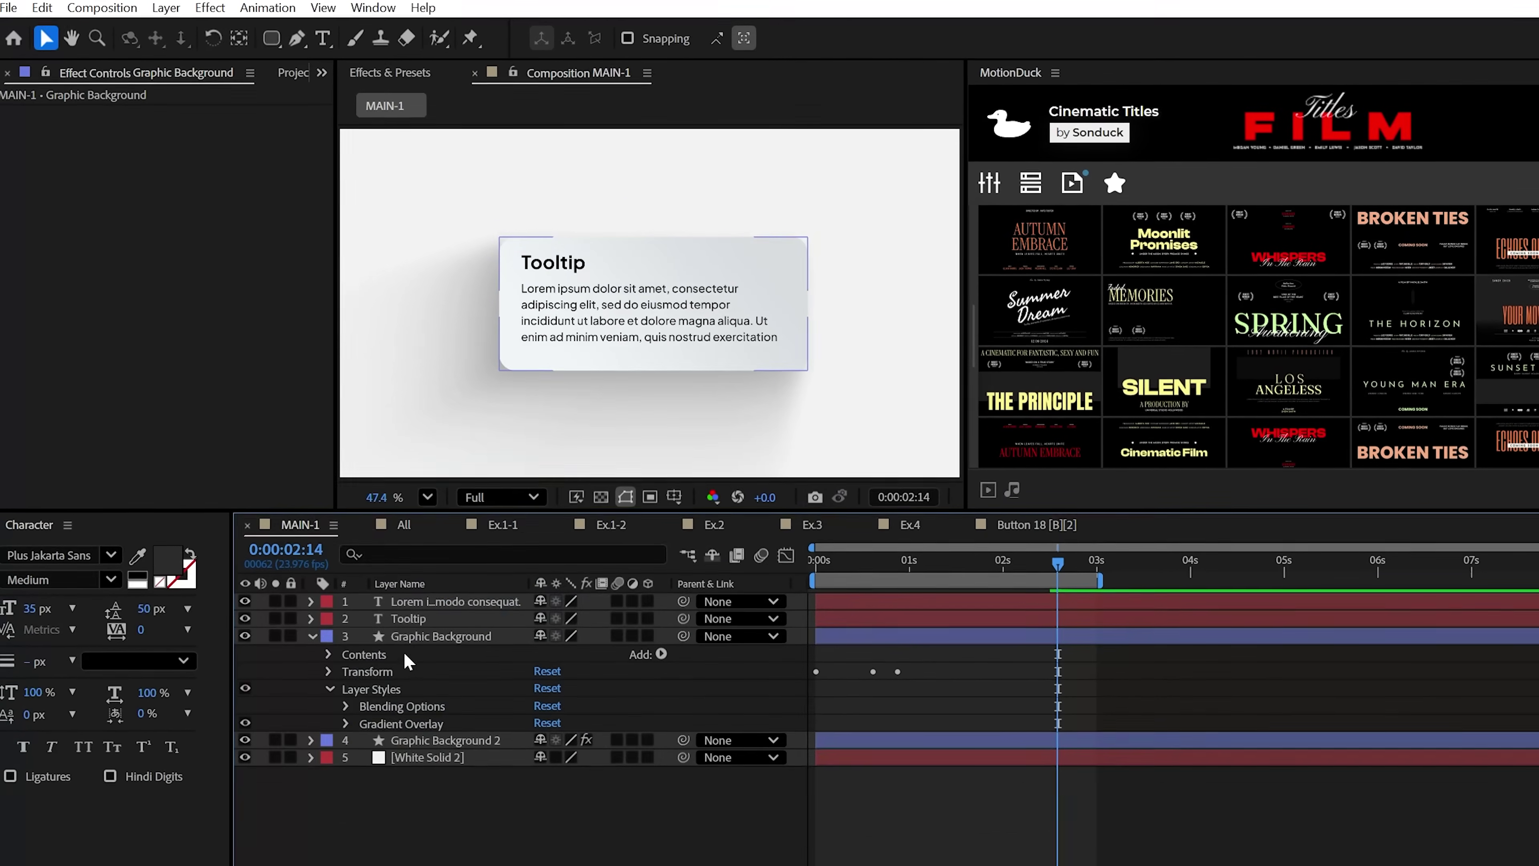
# Step: Add a Bevel and Emboss style to the Graphic Background layer and show its settings
pyautogui.rightClick(413, 636)
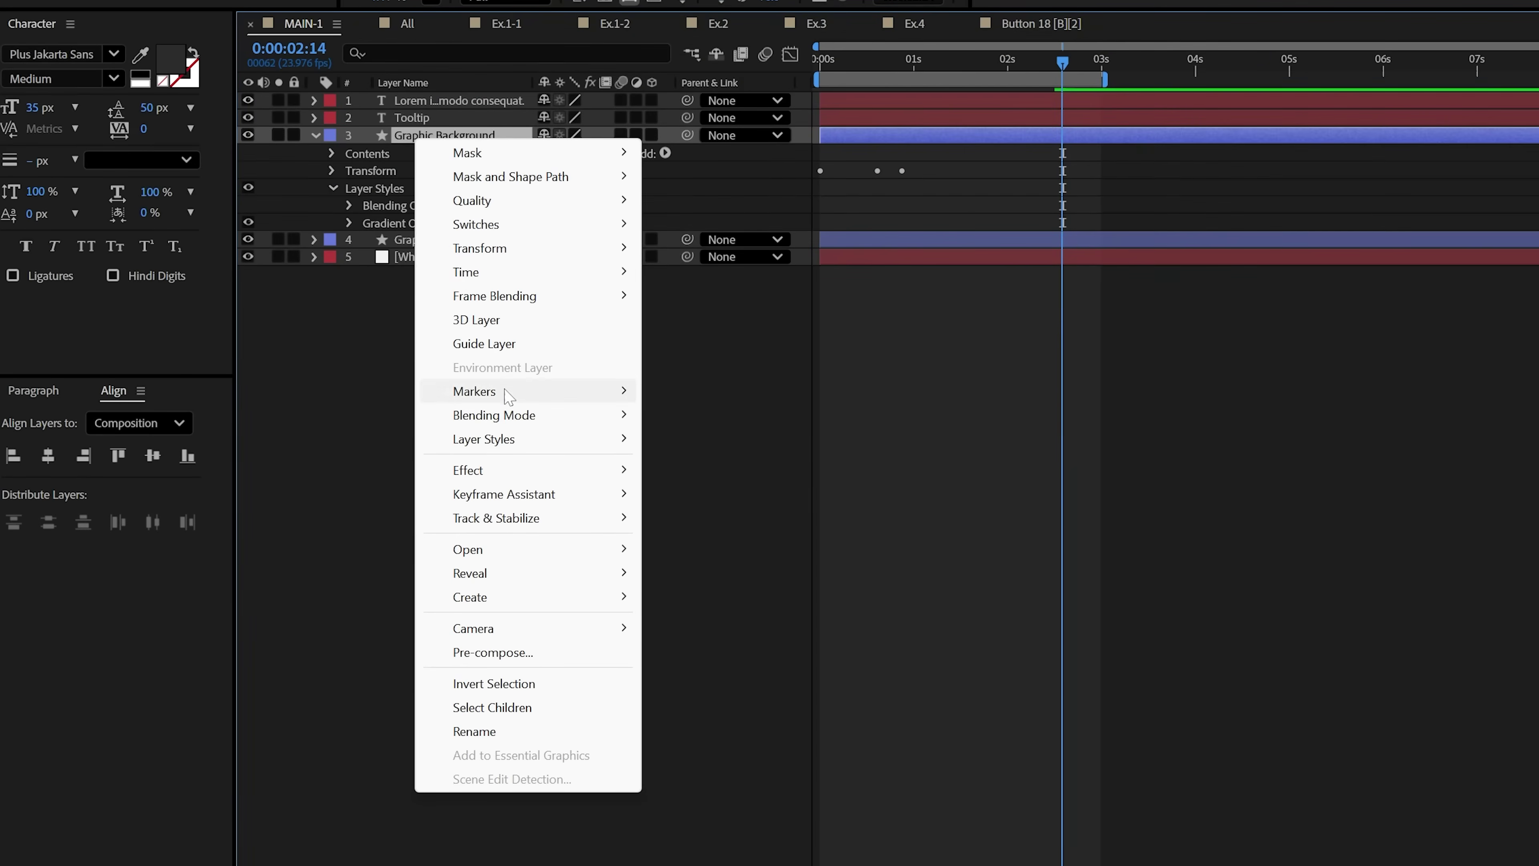
pyautogui.moveTo(503, 449)
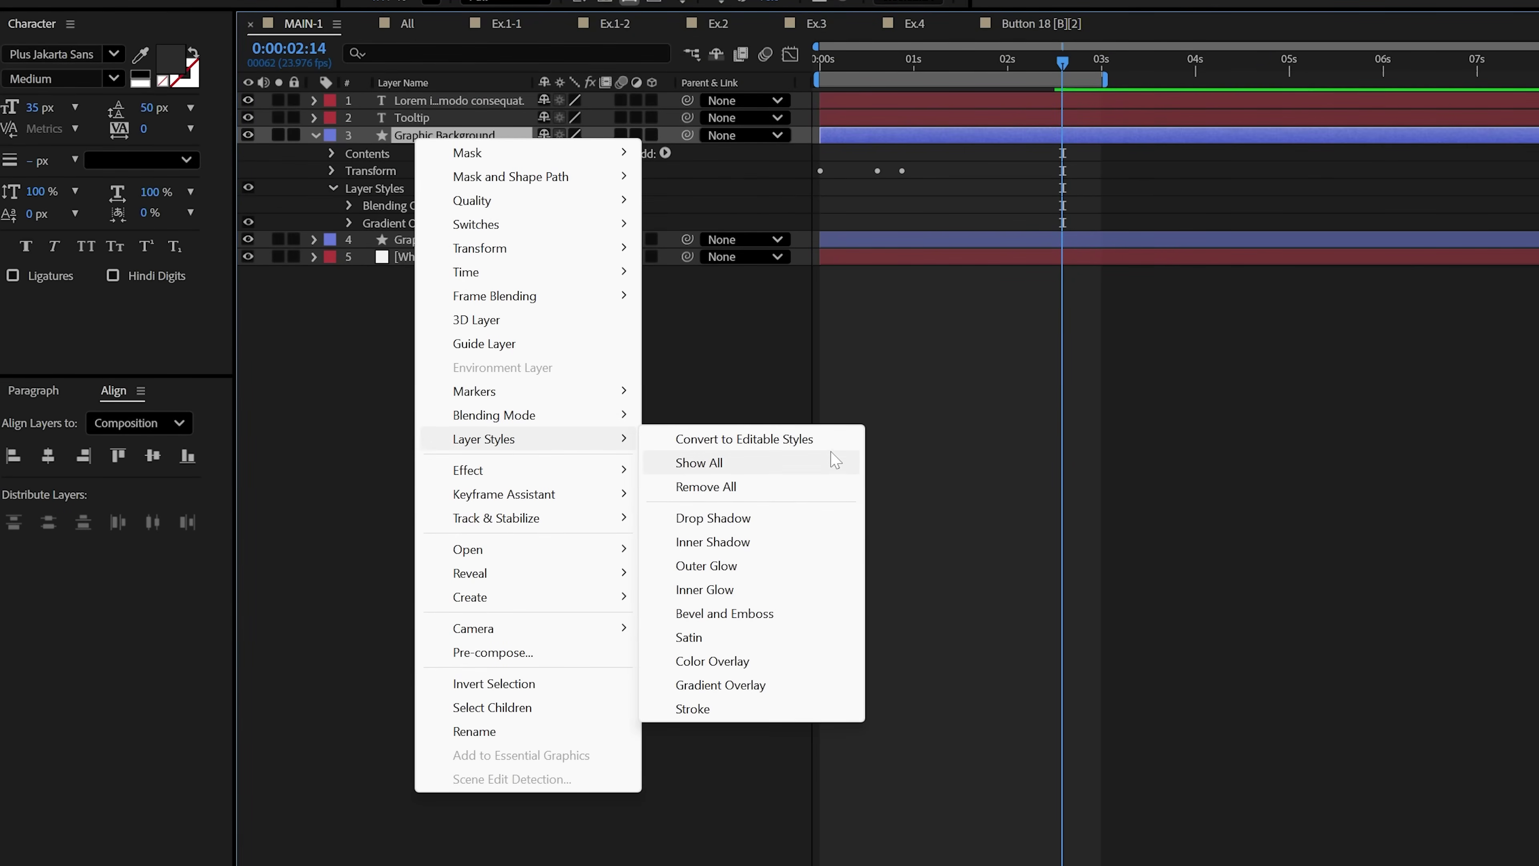
pyautogui.click(708, 618)
pyautogui.click(348, 223)
# Step: Set the bevel's shadow color to white and its angle to 211°
pyautogui.click(436, 764)
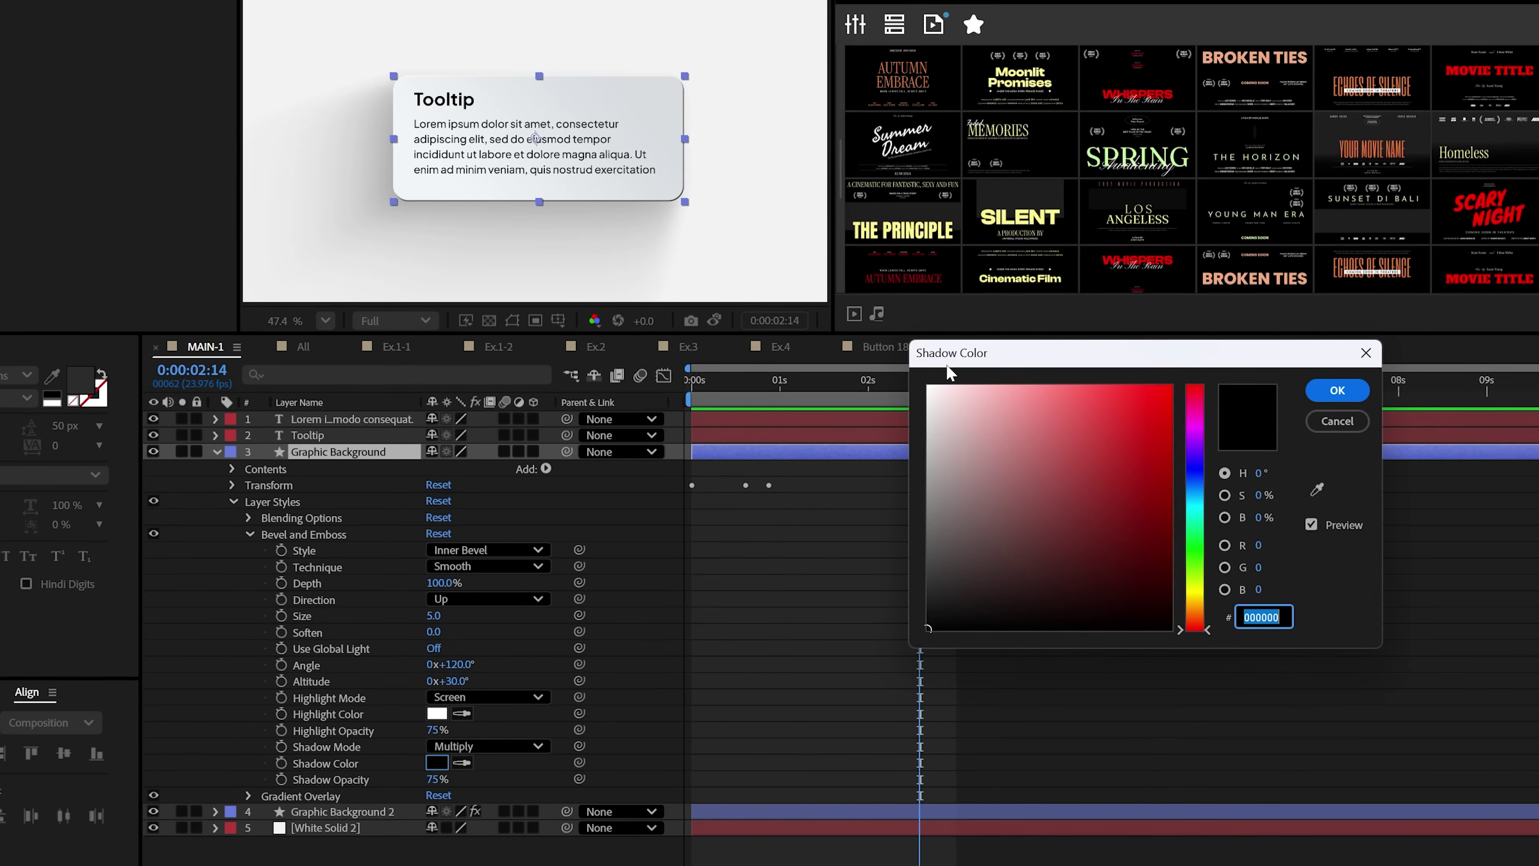
pyautogui.moveTo(949, 371); pyautogui.dragTo(318, 331)
pyautogui.click(340, 384)
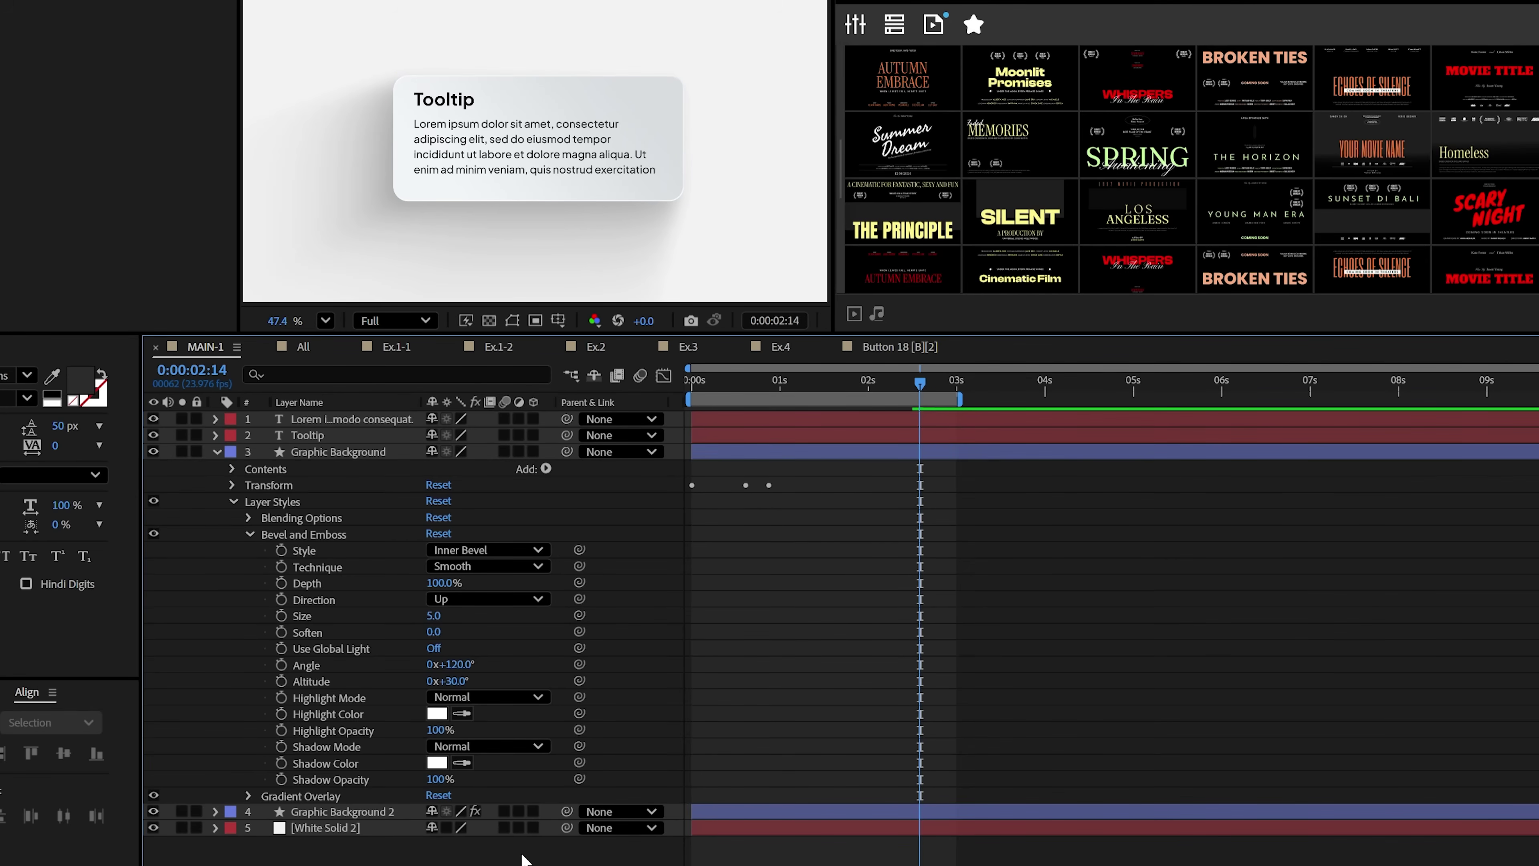
pyautogui.moveTo(447, 670); pyautogui.dragTo(437, 662)
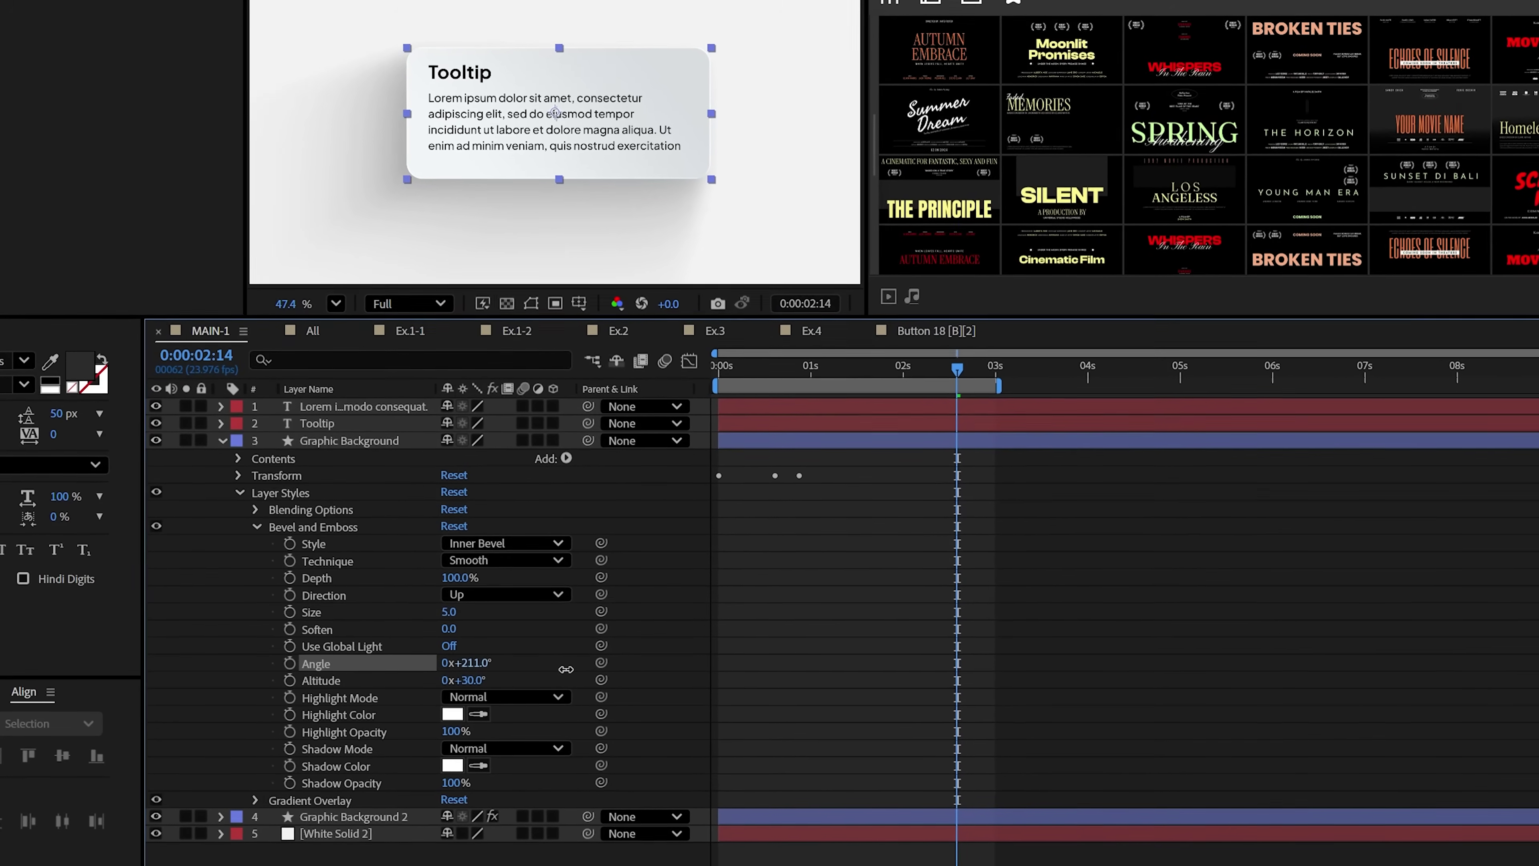
# Step: Add a Drop Shadow style to the Graphic Background layer and show its settings in place of the bevel's
pyautogui.rightClick(335, 451)
pyautogui.moveTo(424, 738)
pyautogui.click(612, 820)
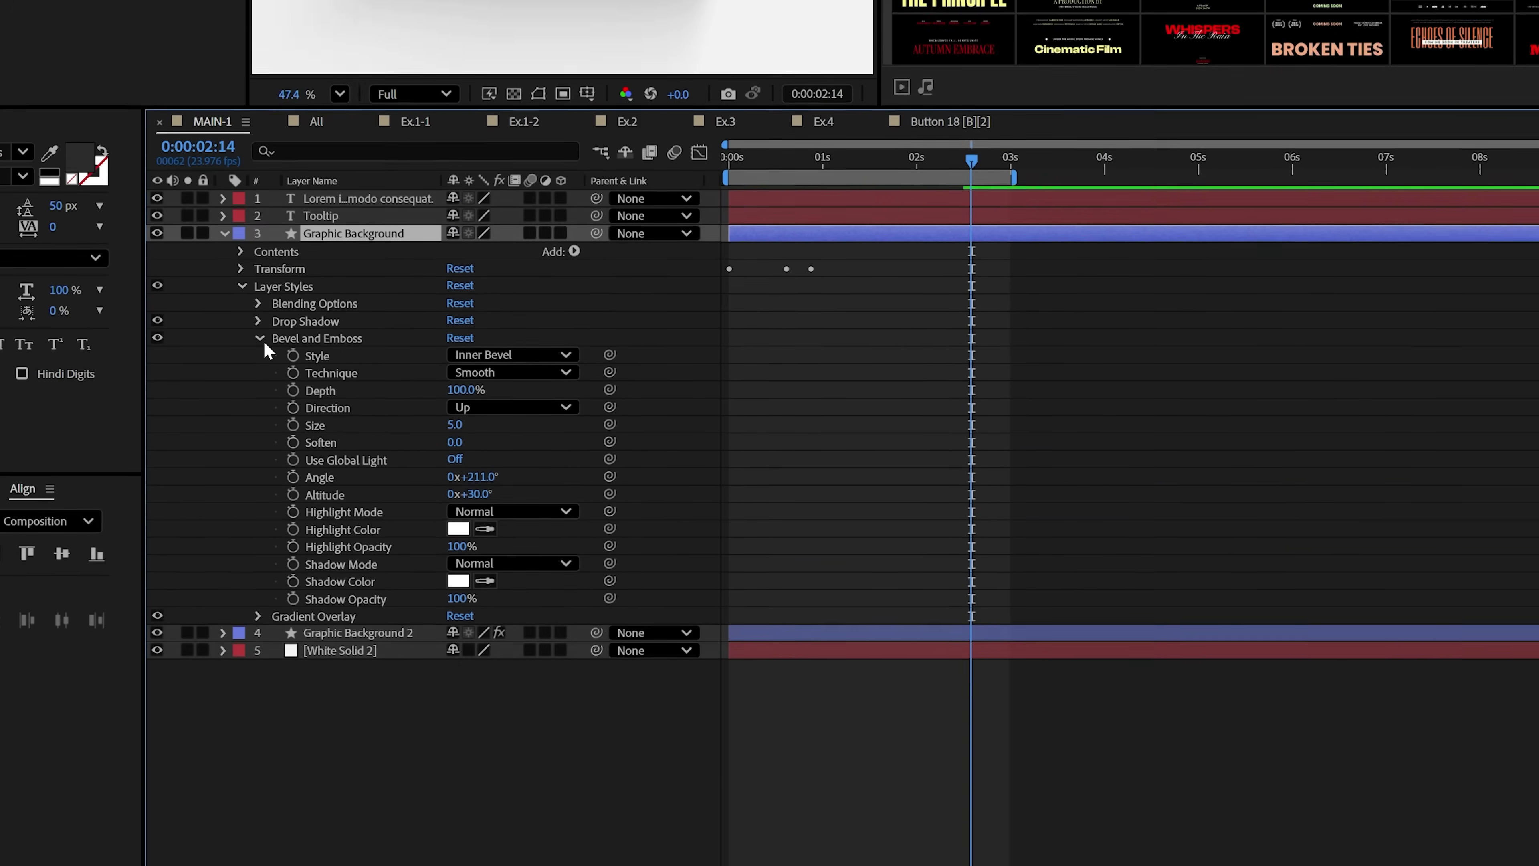
pyautogui.click(259, 338)
pyautogui.click(258, 321)
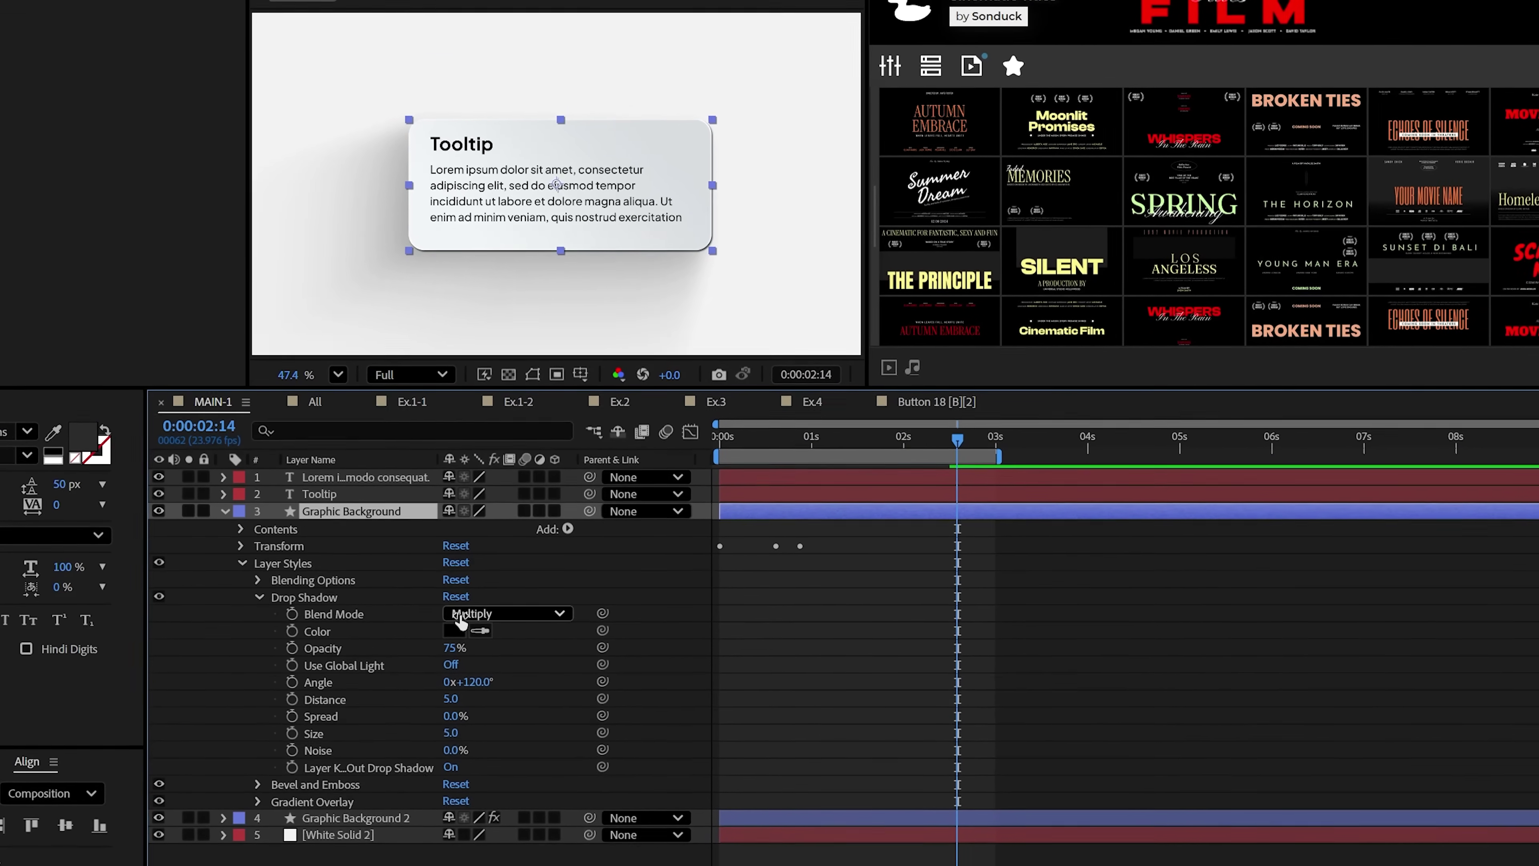
# Step: Change the drop shadow's blend mode and choose its color on the Graphic Background layer
pyautogui.click(503, 613)
pyautogui.click(493, 2)
pyautogui.click(452, 630)
pyautogui.moveTo(982, 407); pyautogui.dragTo(345, 344)
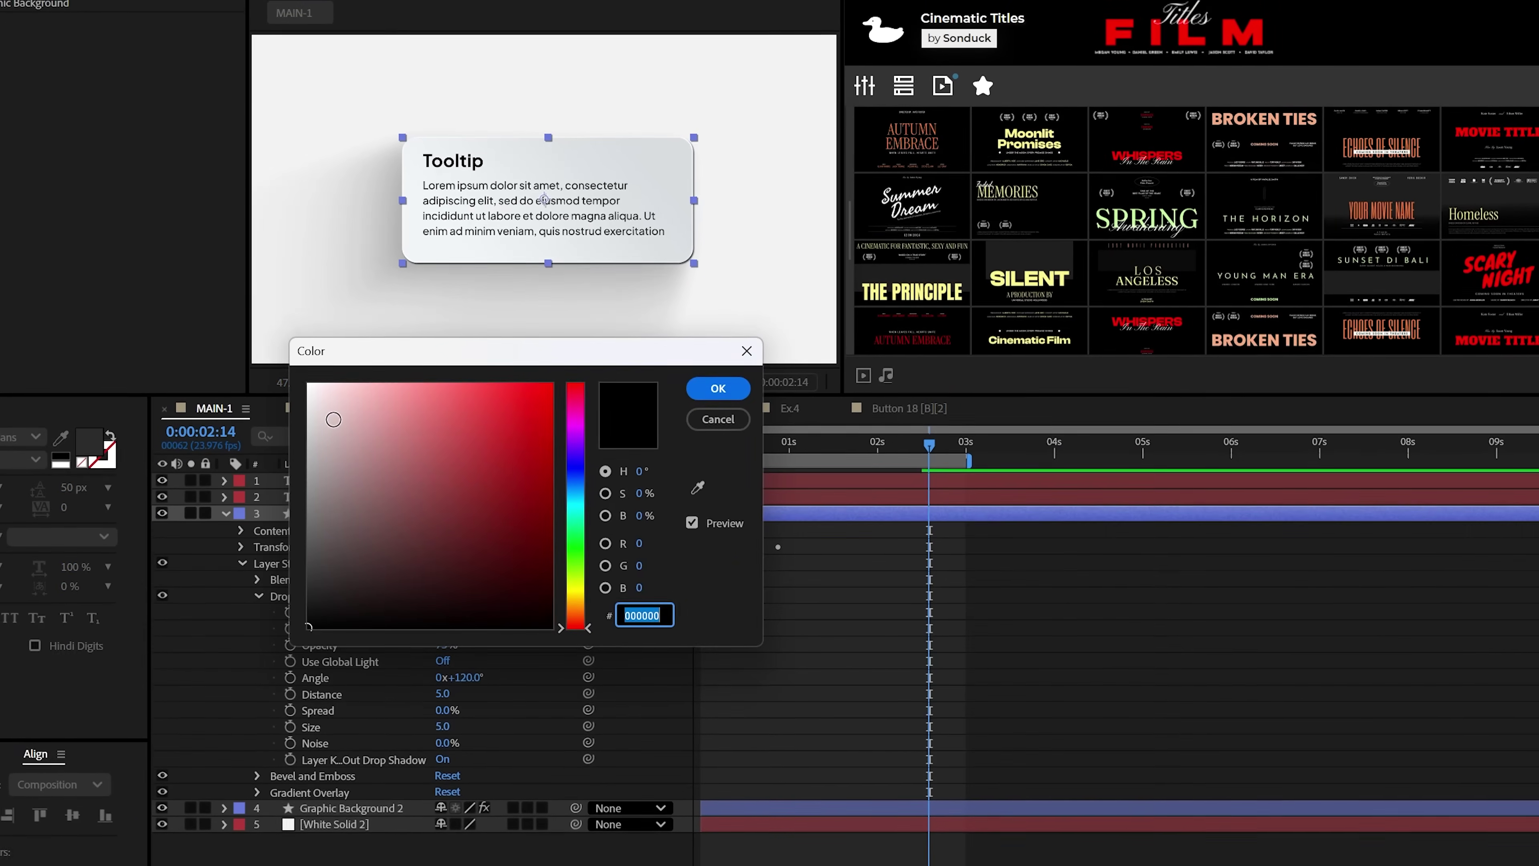
pyautogui.click(688, 395)
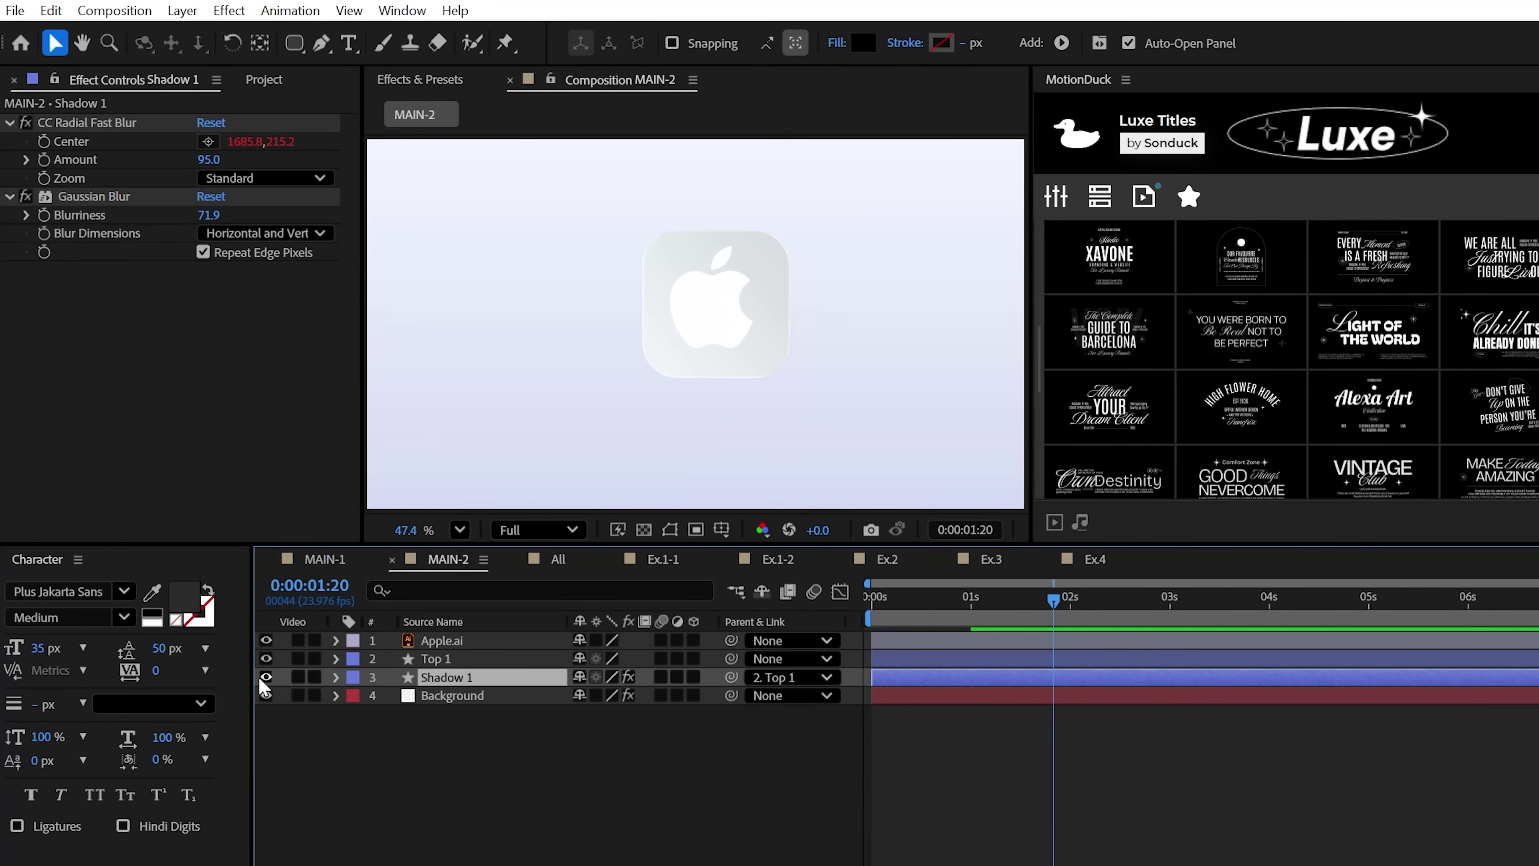
# Step: In MAIN-2, turn the Top 1 layer's styles back on and recolor its Gradient Overlay from deep blue to cyan
pyautogui.click(335, 659)
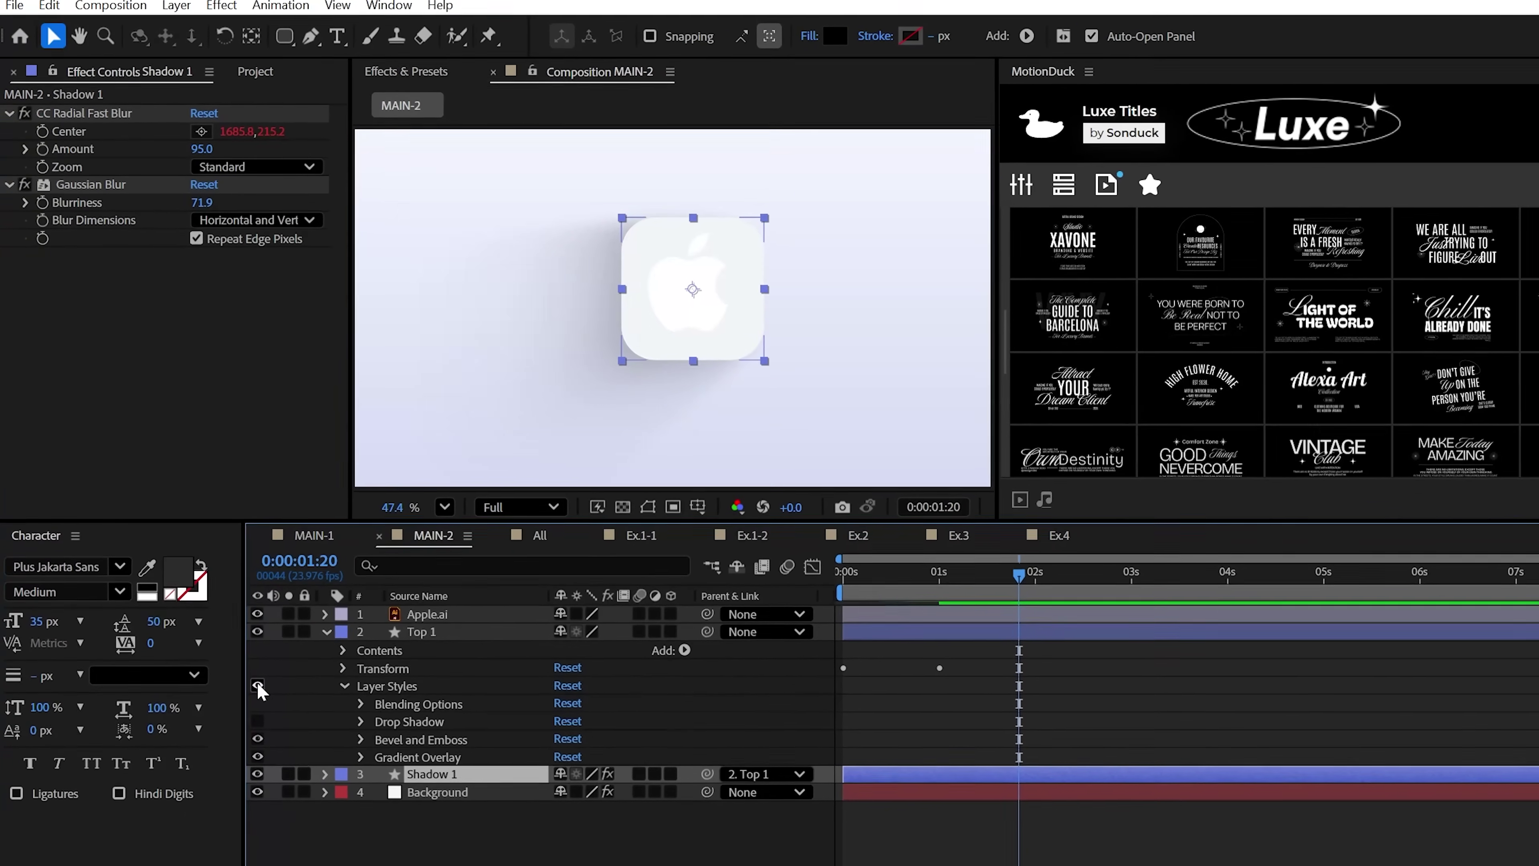
pyautogui.click(254, 670)
pyautogui.click(371, 741)
pyautogui.click(355, 740)
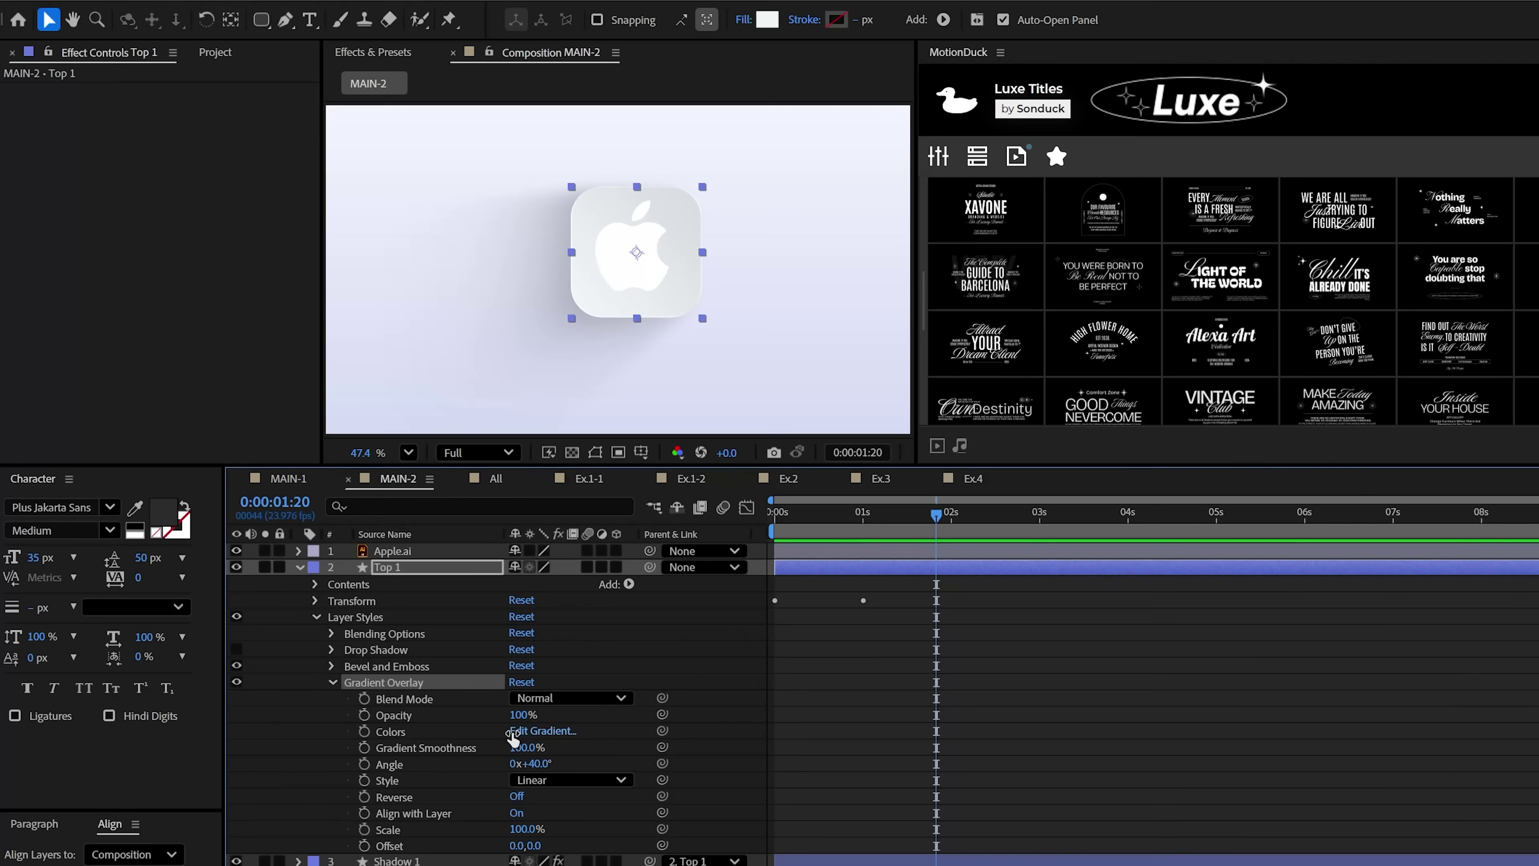
pyautogui.click(512, 732)
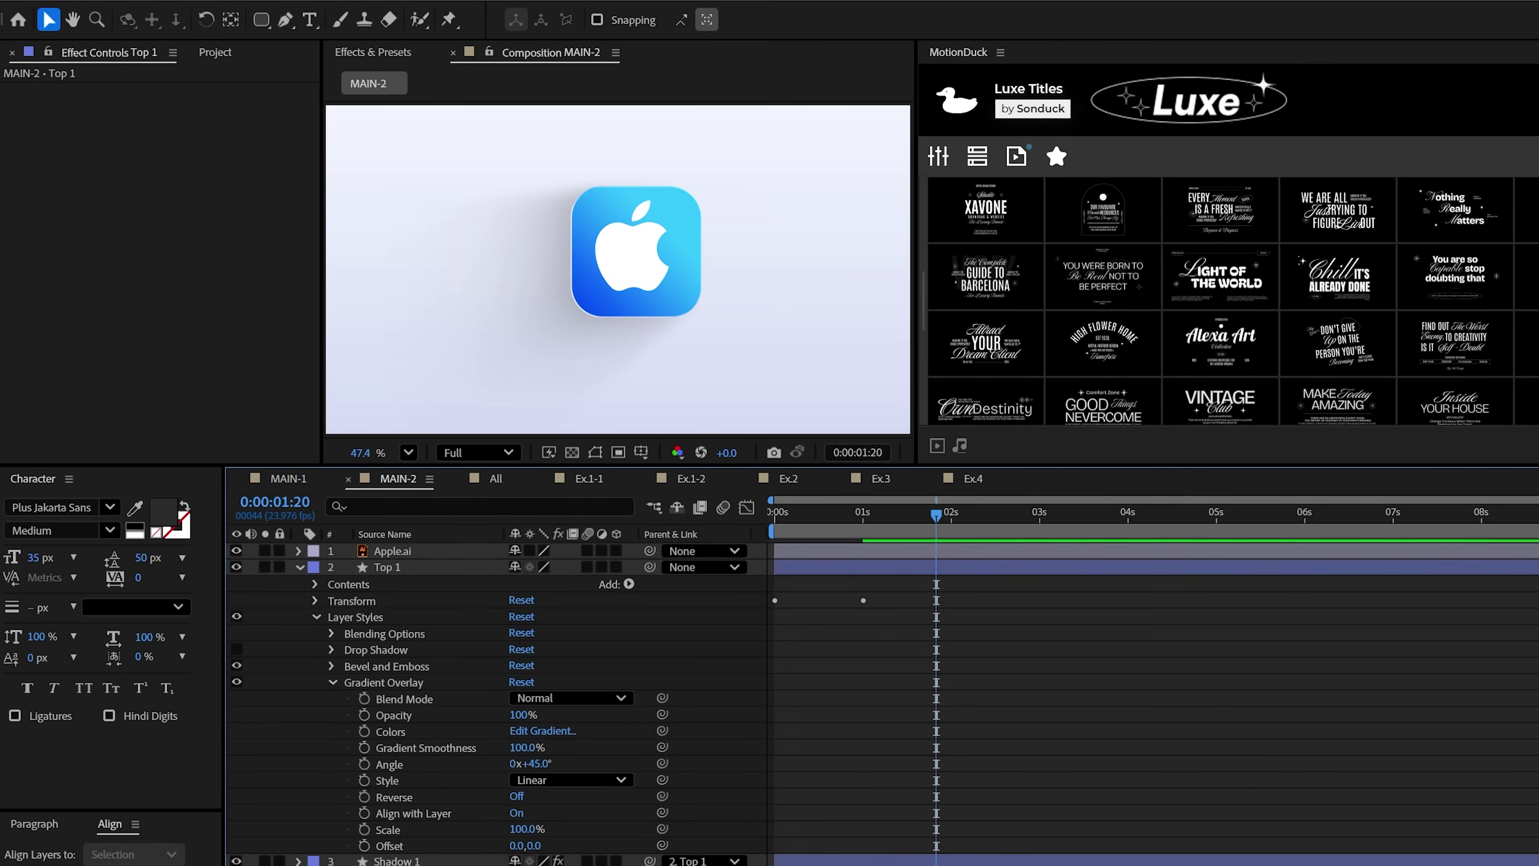
# Step: Draw a white rounded square in MAIN-2, overlapping the lower-left part of the app icon
pyautogui.press('u')
pyautogui.click(261, 19)
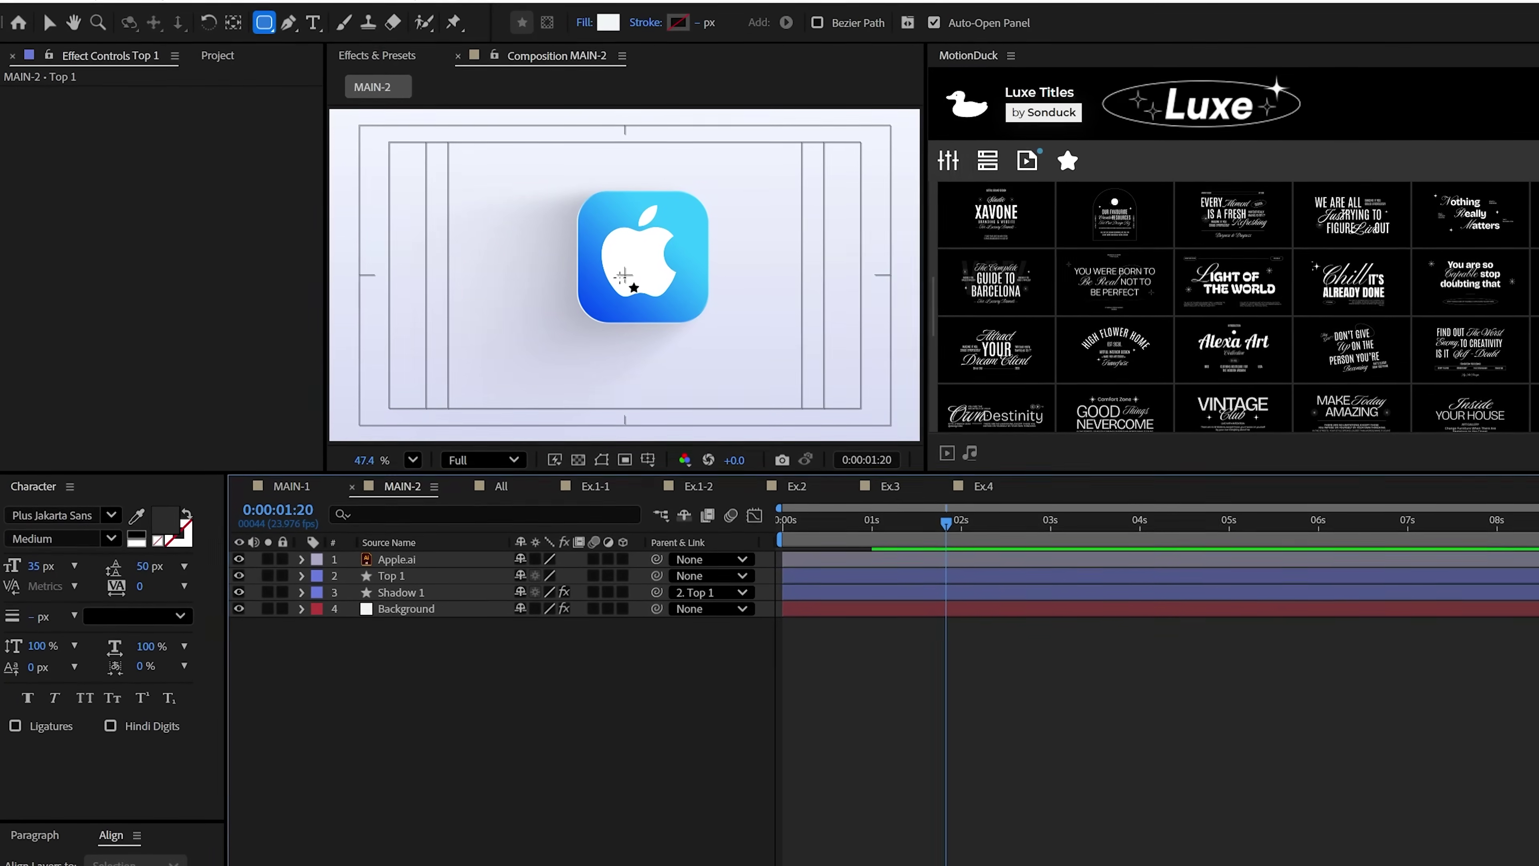
pyautogui.moveTo(635, 313)
pyautogui.mouseDown()
pyautogui.moveTo(687, 364)
pyautogui.moveTo(664, 344)
pyautogui.mouseUp()
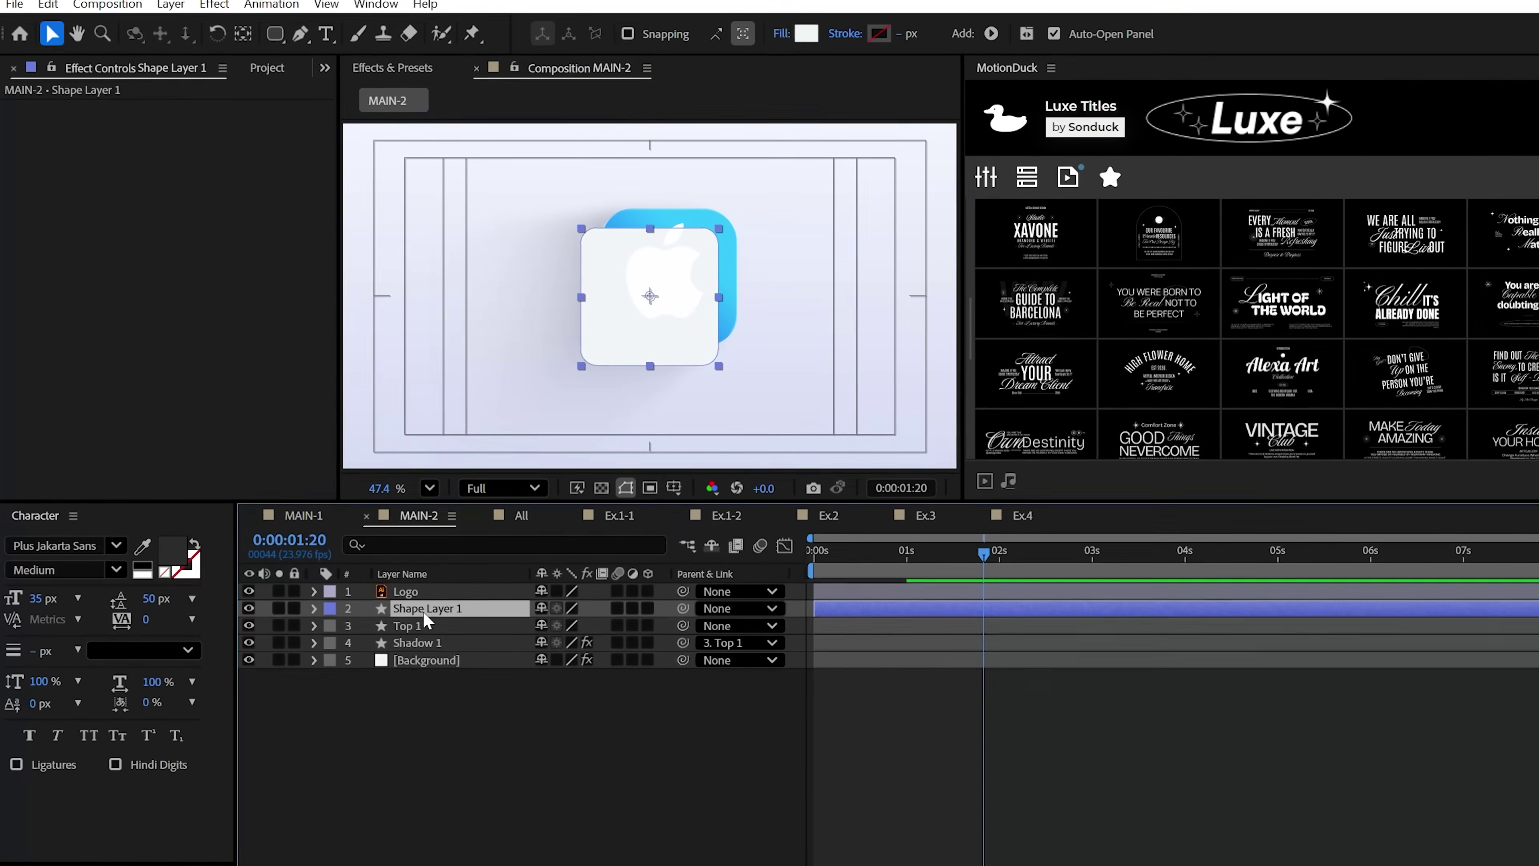
# Step: Duplicate the white rounded square, place the copy beneath the original and hide Shape Layer 1
pyautogui.hotkey('ctrl', 'd')
pyautogui.moveTo(446, 617); pyautogui.dragTo(439, 640)
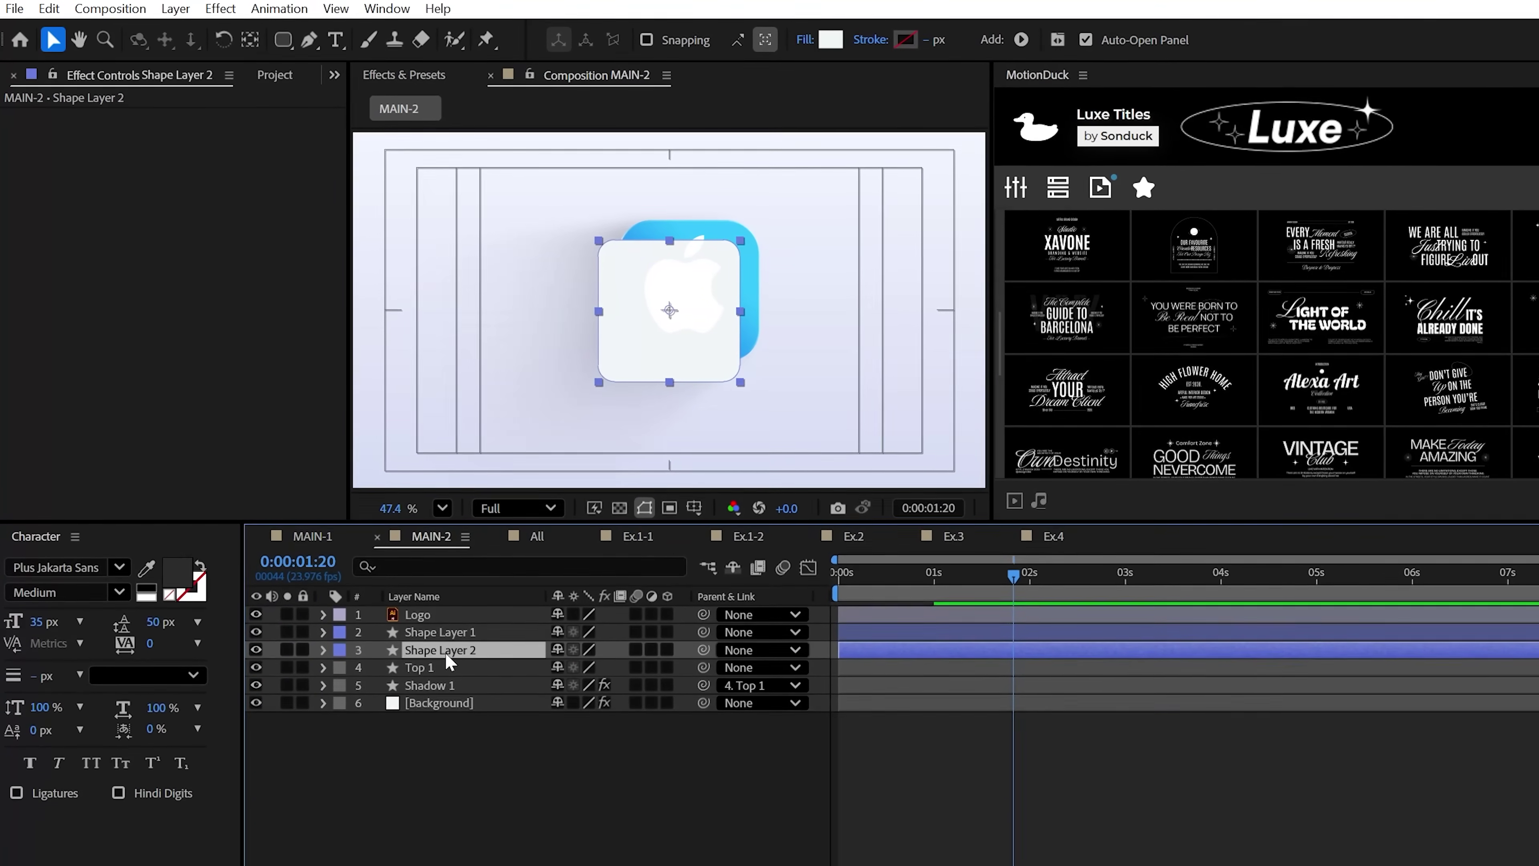
pyautogui.click(256, 629)
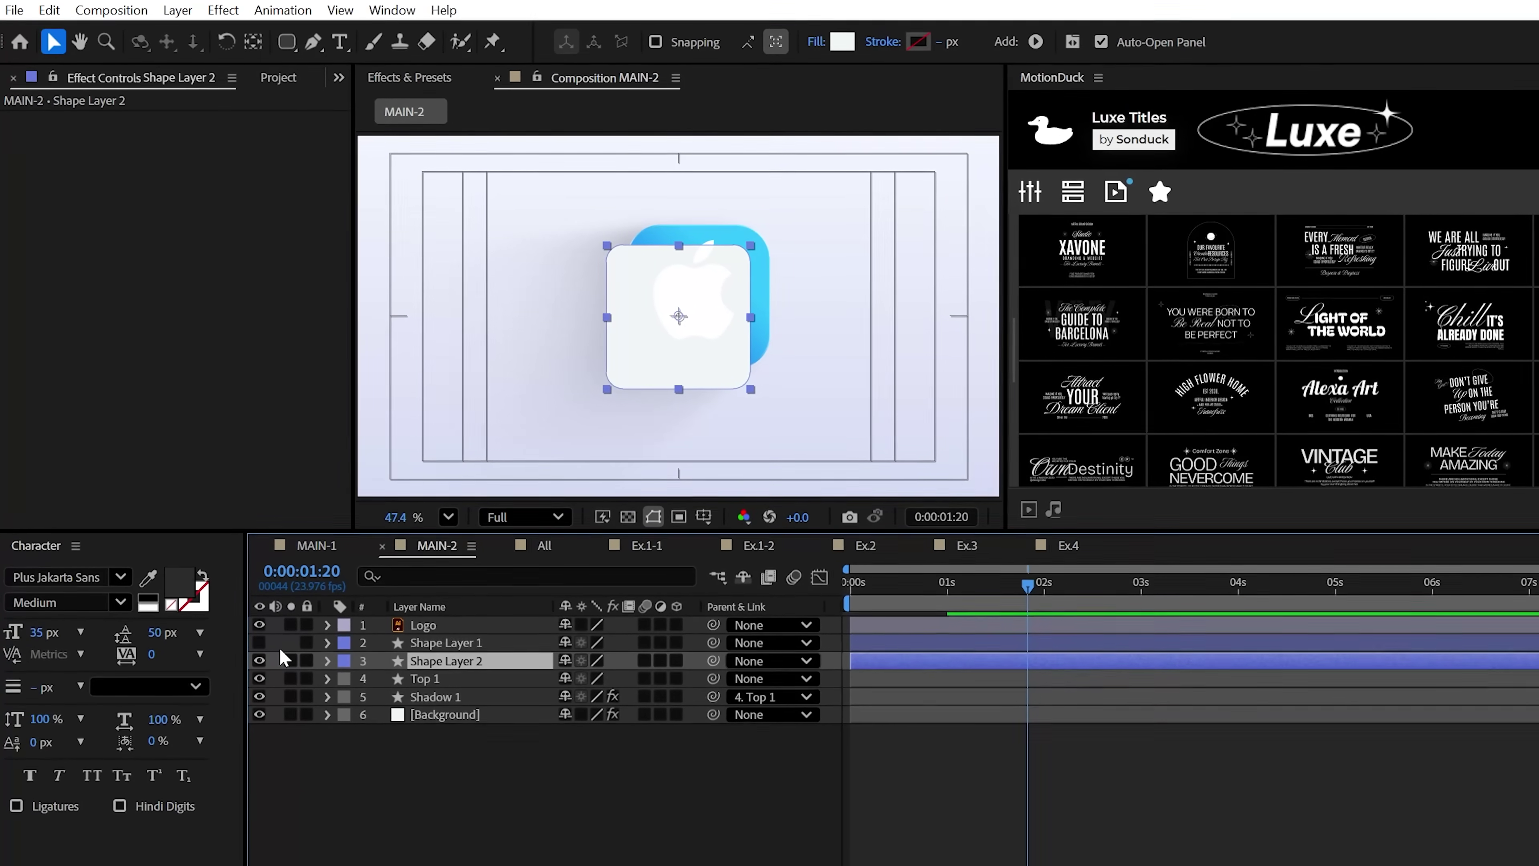
# Step: Create an adjustment layer between the two shape layers and set Shape Layer 2 as its track matte
pyautogui.click(177, 10)
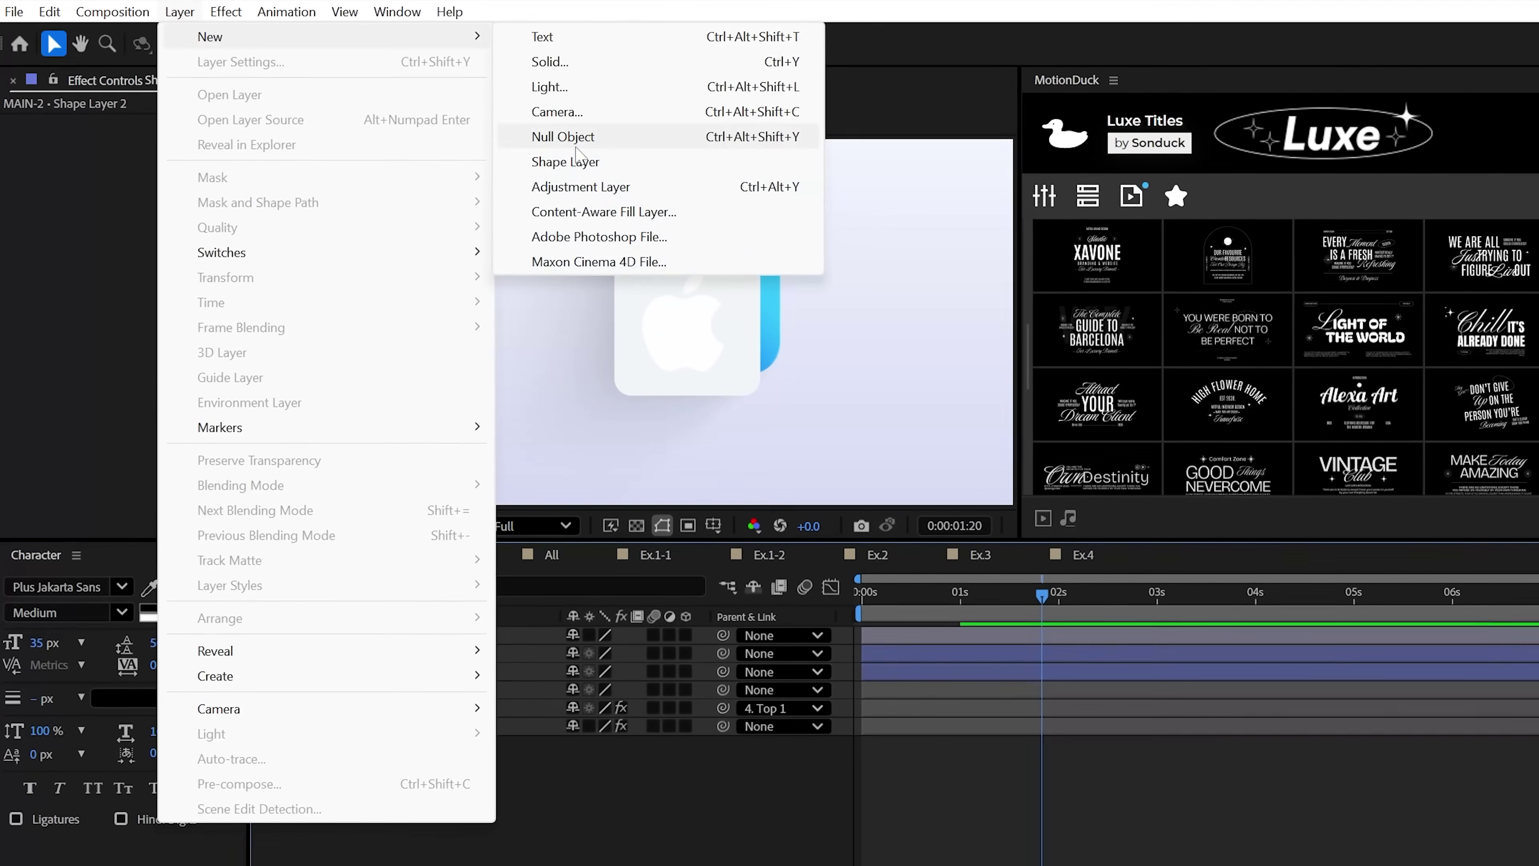
pyautogui.click(566, 185)
pyautogui.moveTo(457, 638); pyautogui.dragTo(448, 690)
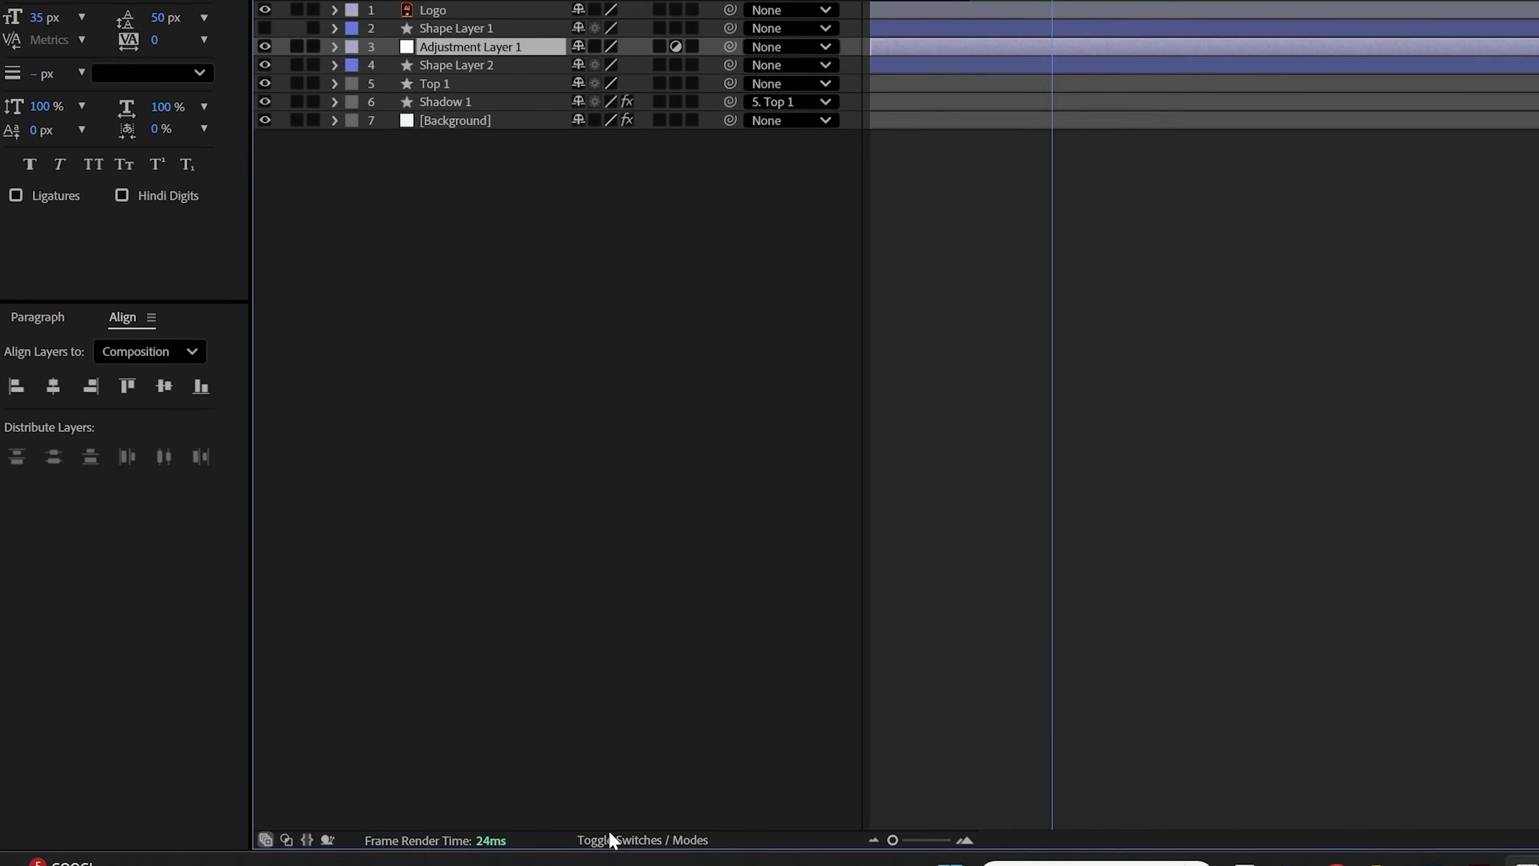
pyautogui.click(607, 838)
pyautogui.click(702, 673)
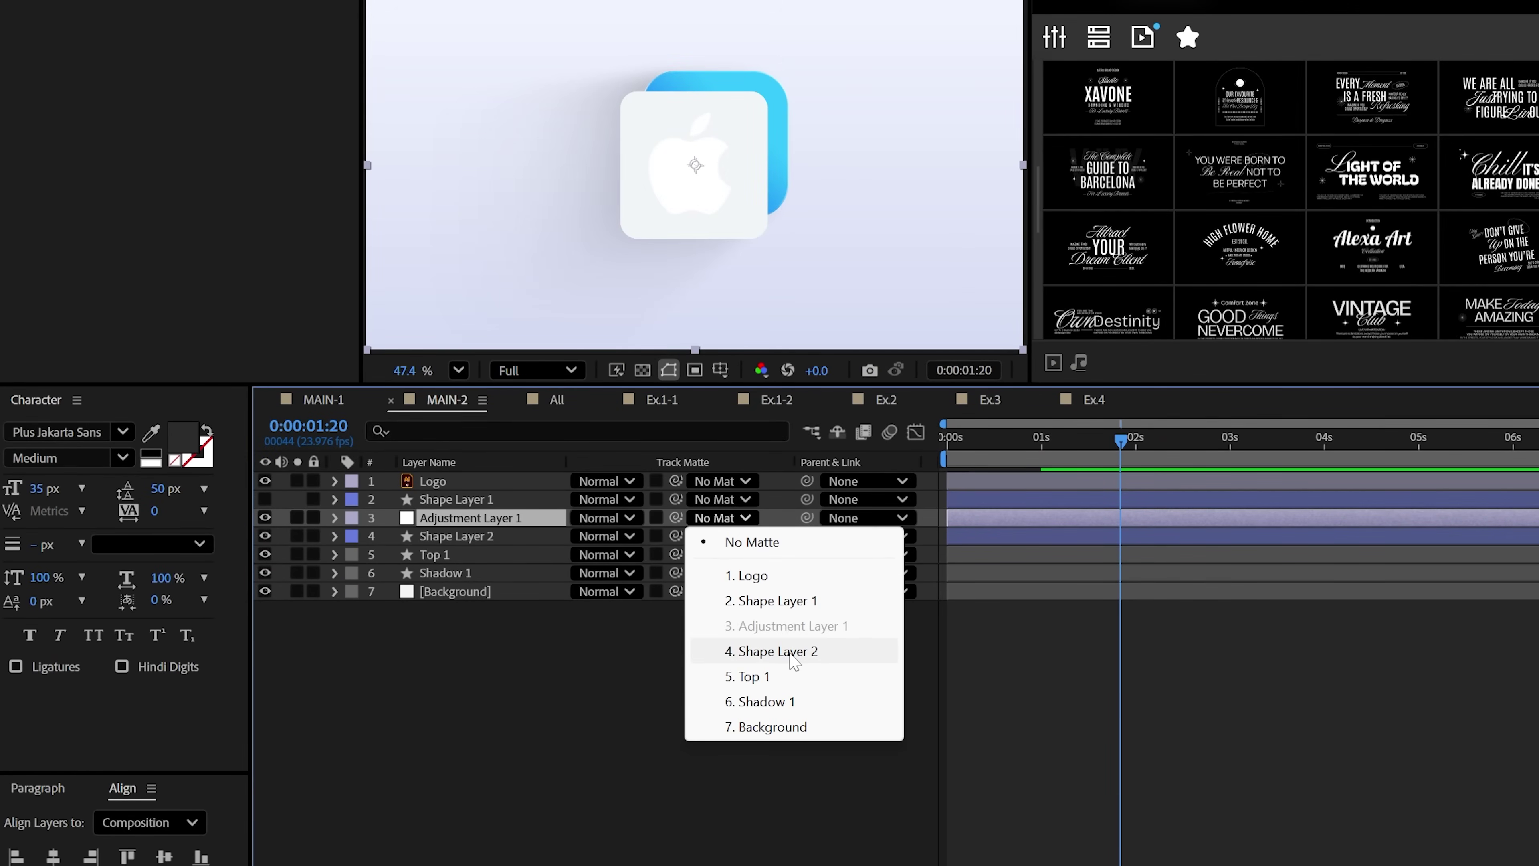
# Step: Apply Tint and Curves to the adjustment layer, setting the tint amount to 24% and pulling the RGB curve down to darken it
pyautogui.write('TINT')
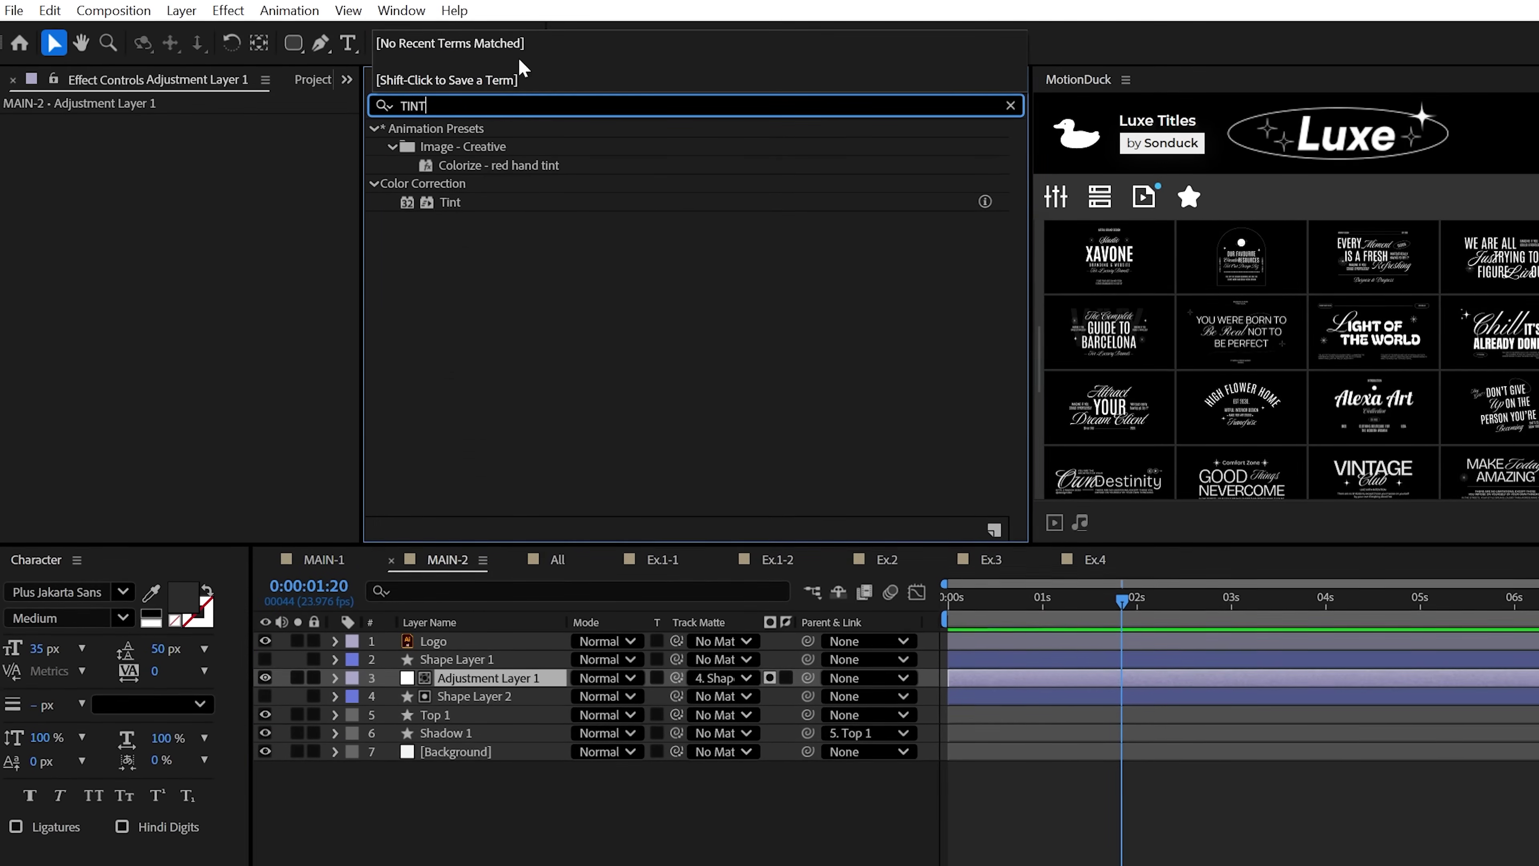
pyautogui.moveTo(449, 618); pyautogui.dragTo(461, 679)
pyautogui.click(419, 79)
pyautogui.moveTo(453, 106); pyautogui.dragTo(351, 106)
pyautogui.write('CURVES')
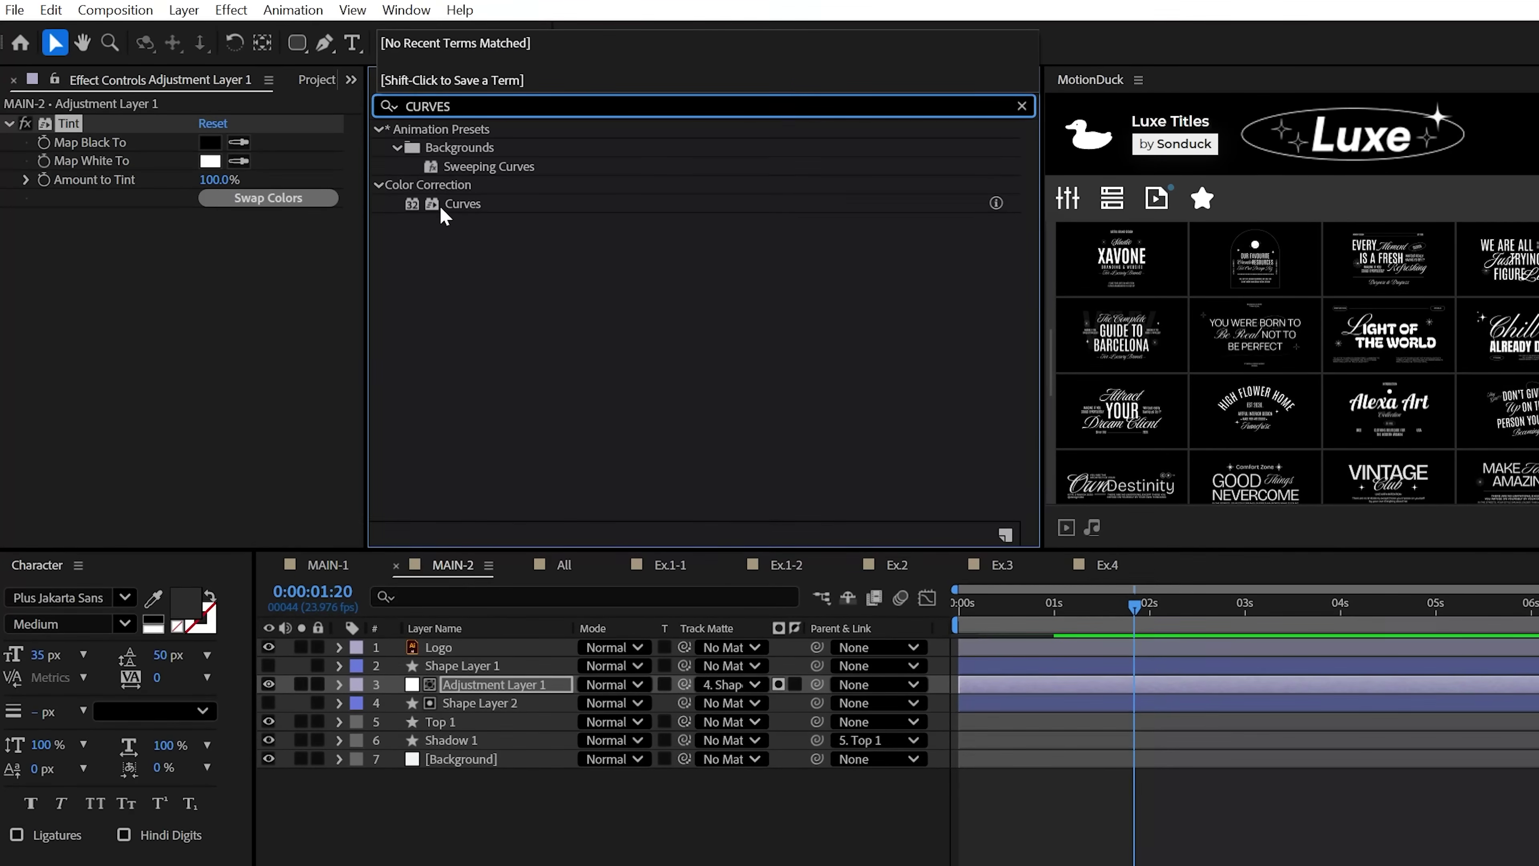
pyautogui.moveTo(445, 206); pyautogui.dragTo(191, 150)
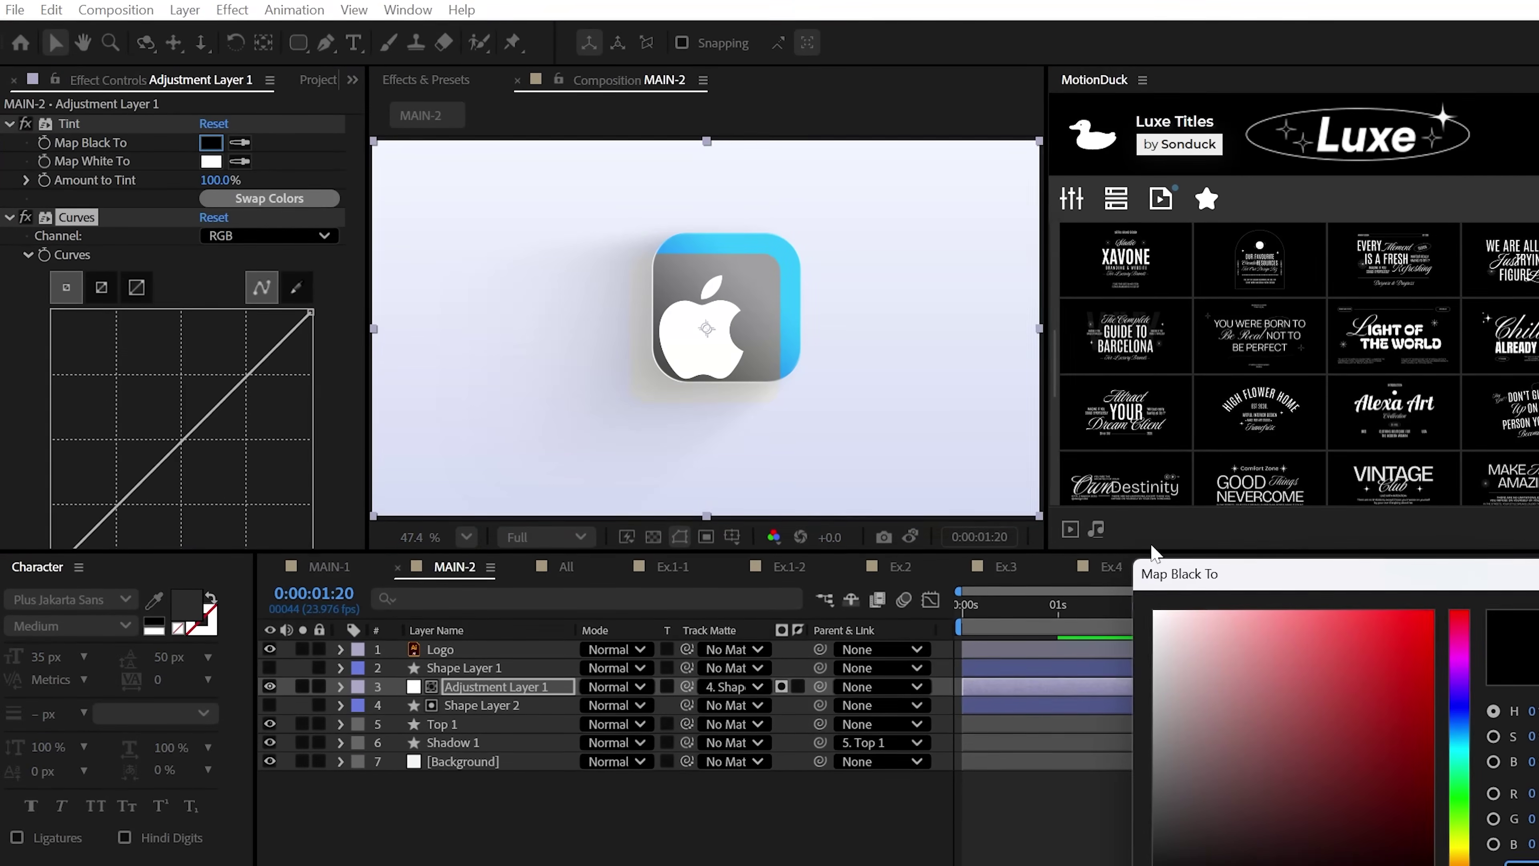
pyautogui.moveTo(1205, 574); pyautogui.dragTo(391, 481)
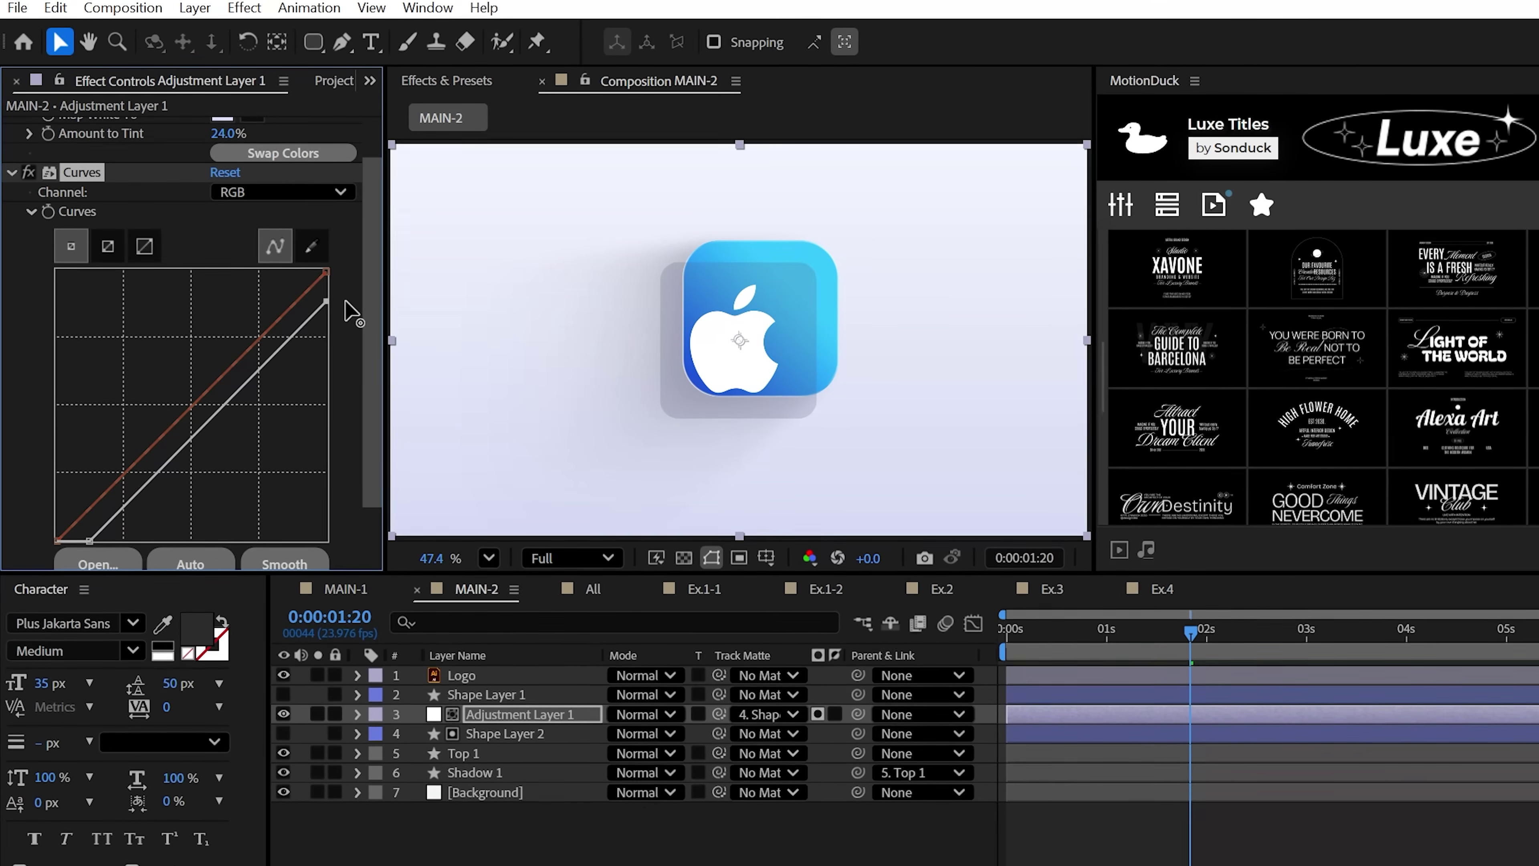
# Step: Add Scatter with an amount of 85 and a Compound Blur to the adjustment layer
pyautogui.click(448, 81)
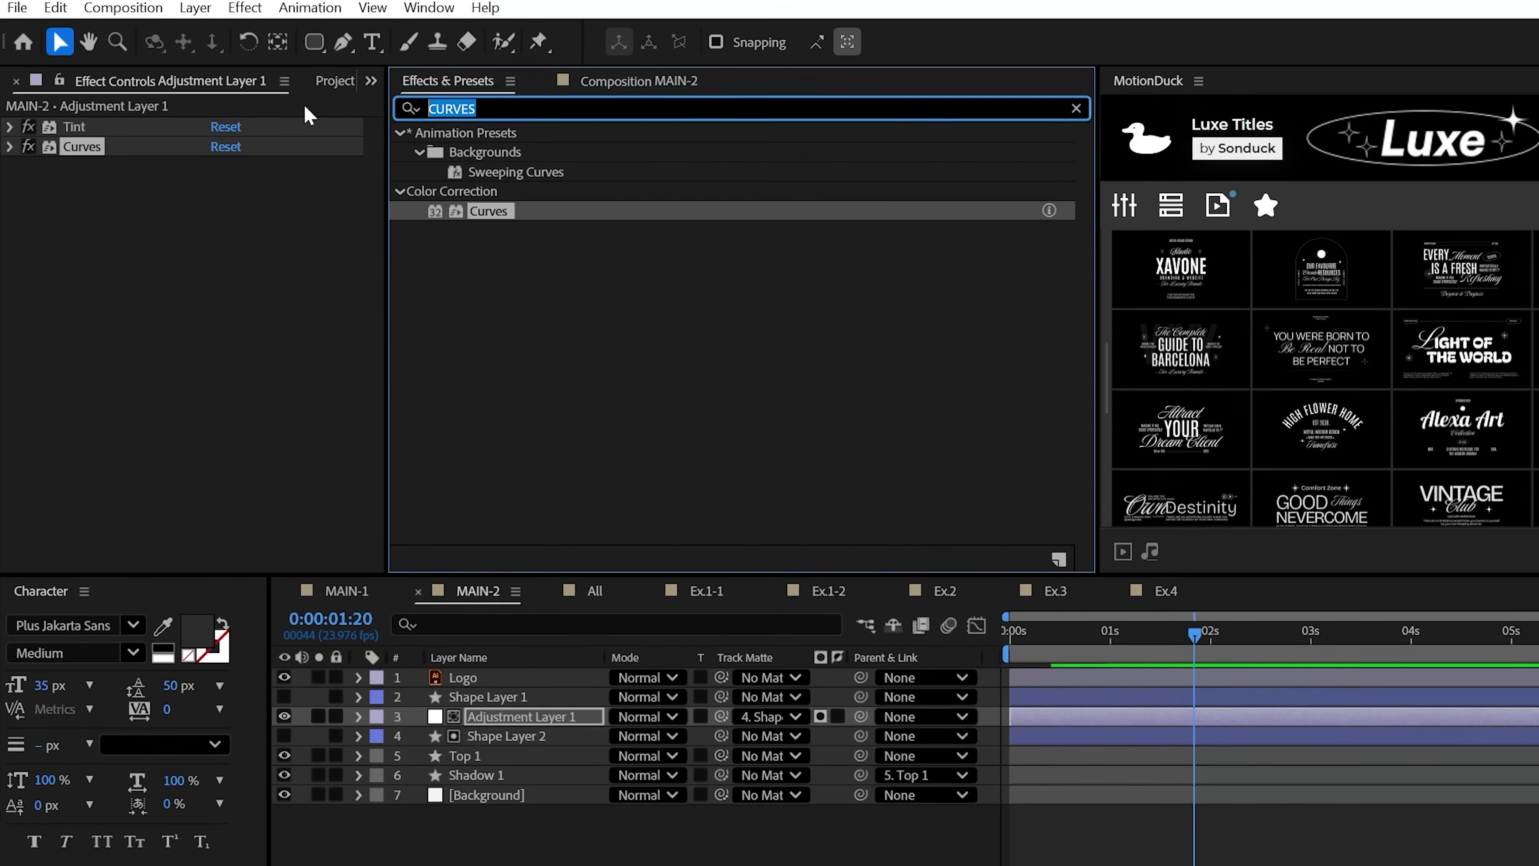
pyautogui.write('Scat')
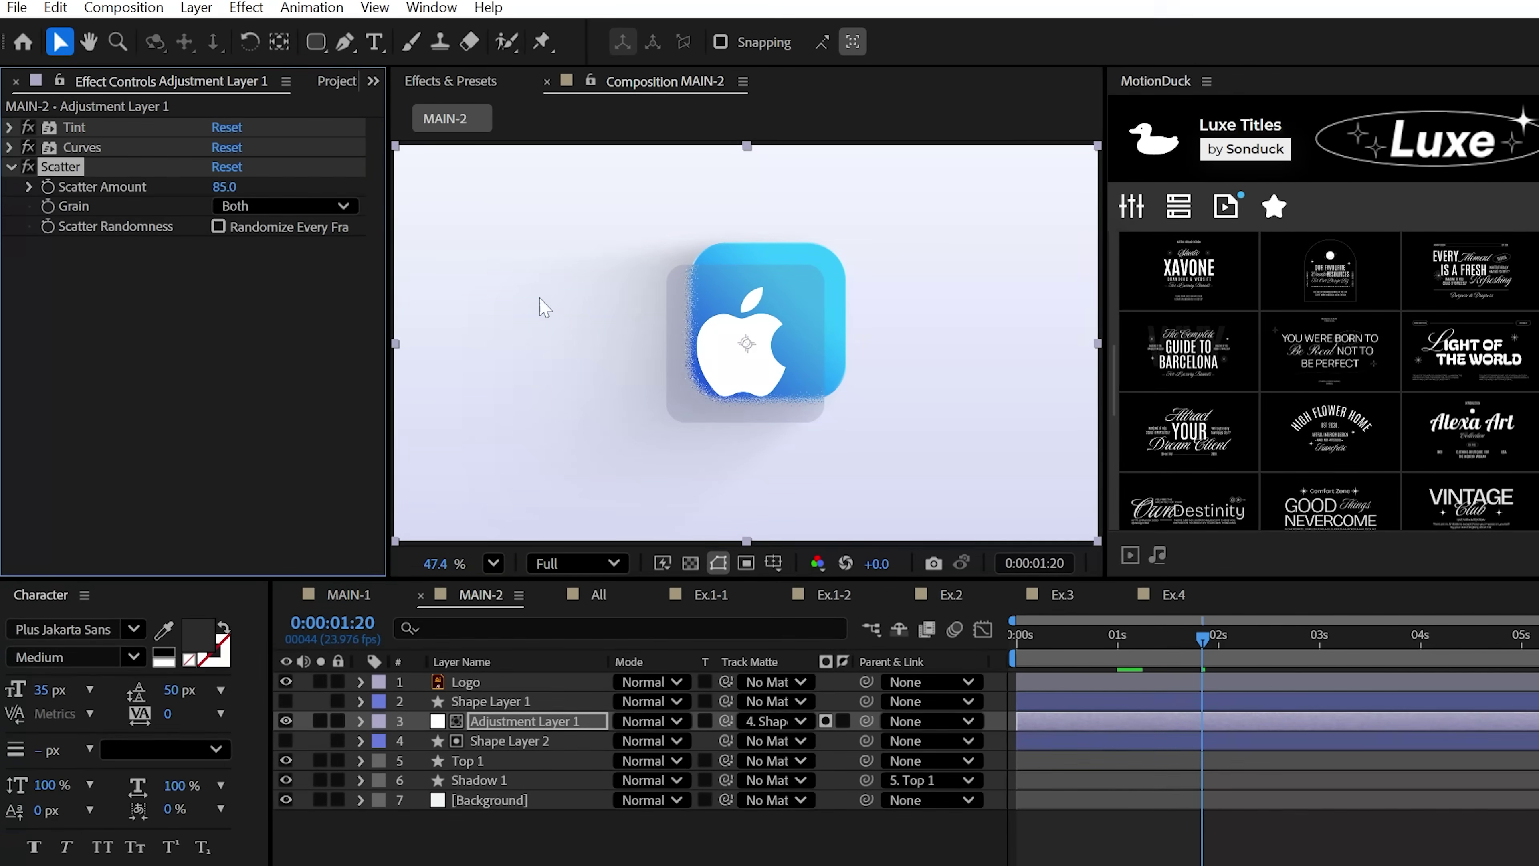
pyautogui.click(463, 89)
pyautogui.write('COMPOUIN')
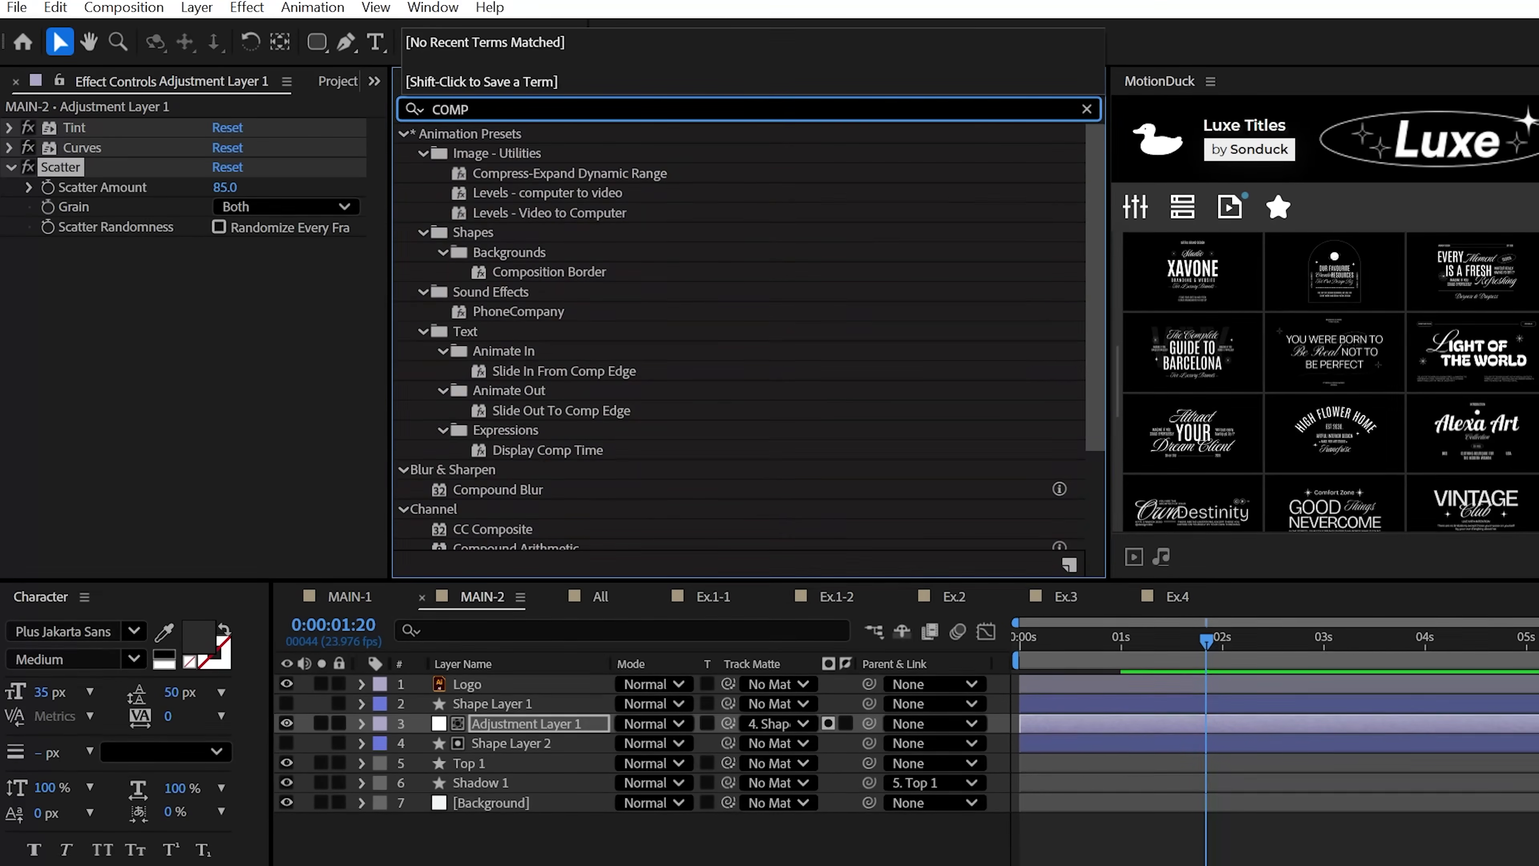
pyautogui.moveTo(499, 153); pyautogui.dragTo(243, 280)
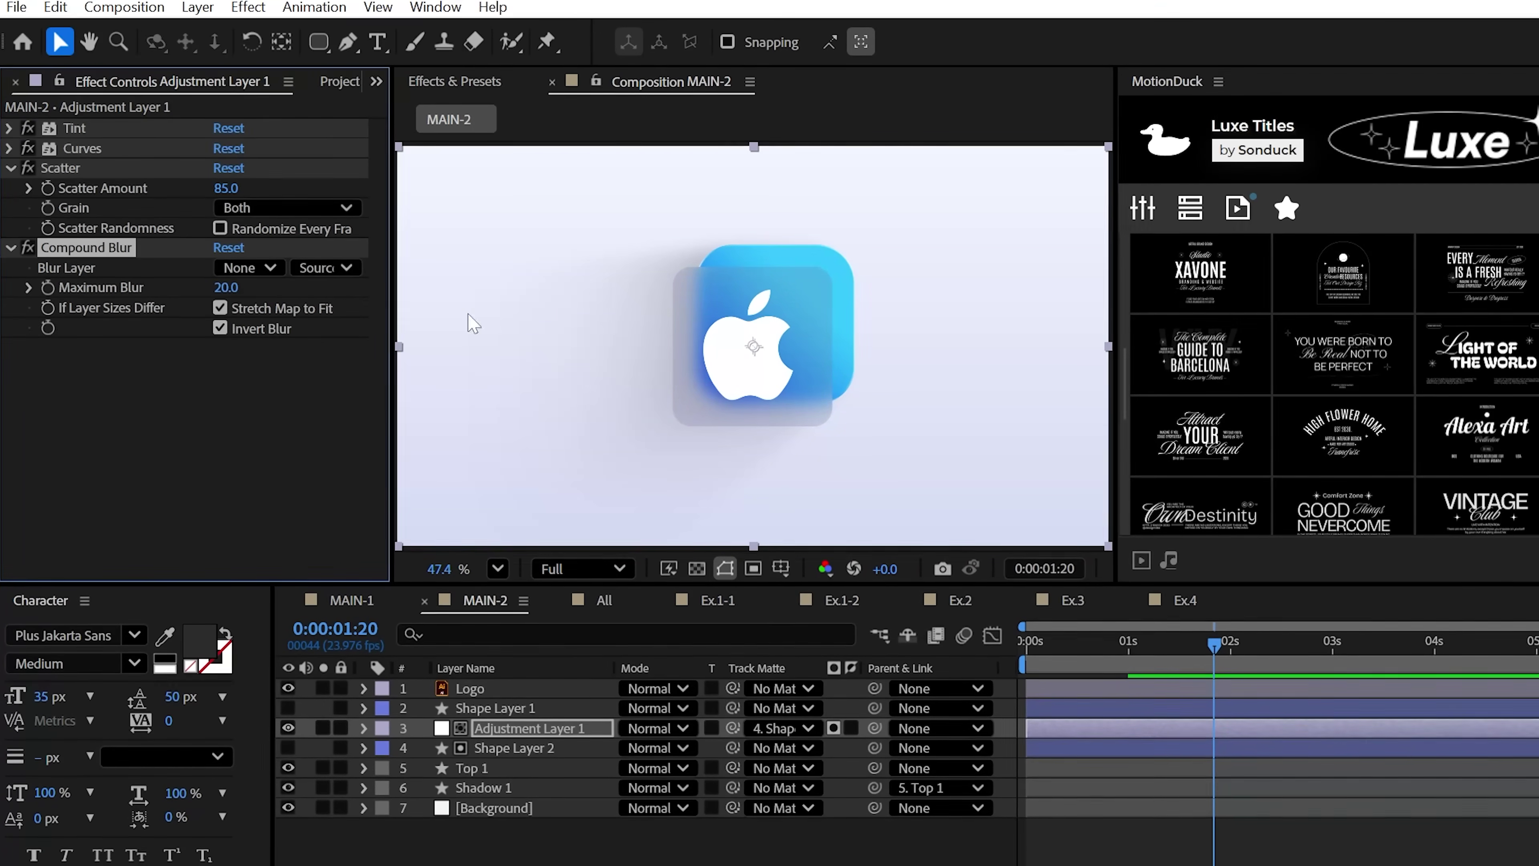
pyautogui.scroll(3, 711, 342)
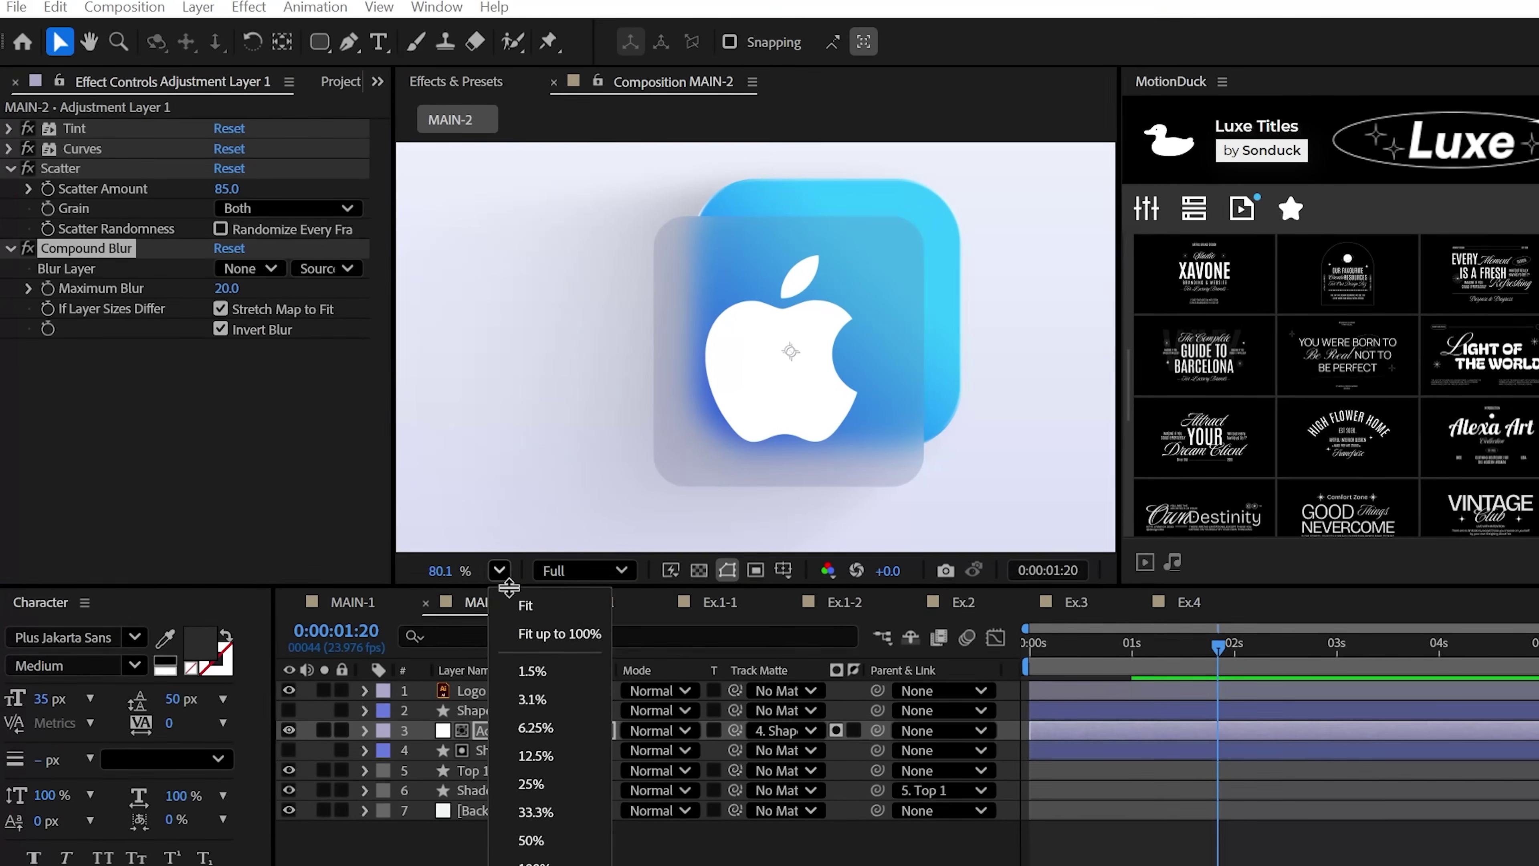
pyautogui.click(525, 605)
# Step: Place Texture.jpg at the top of the MAIN-2 layer stack and hide it
pyautogui.click(72, 336)
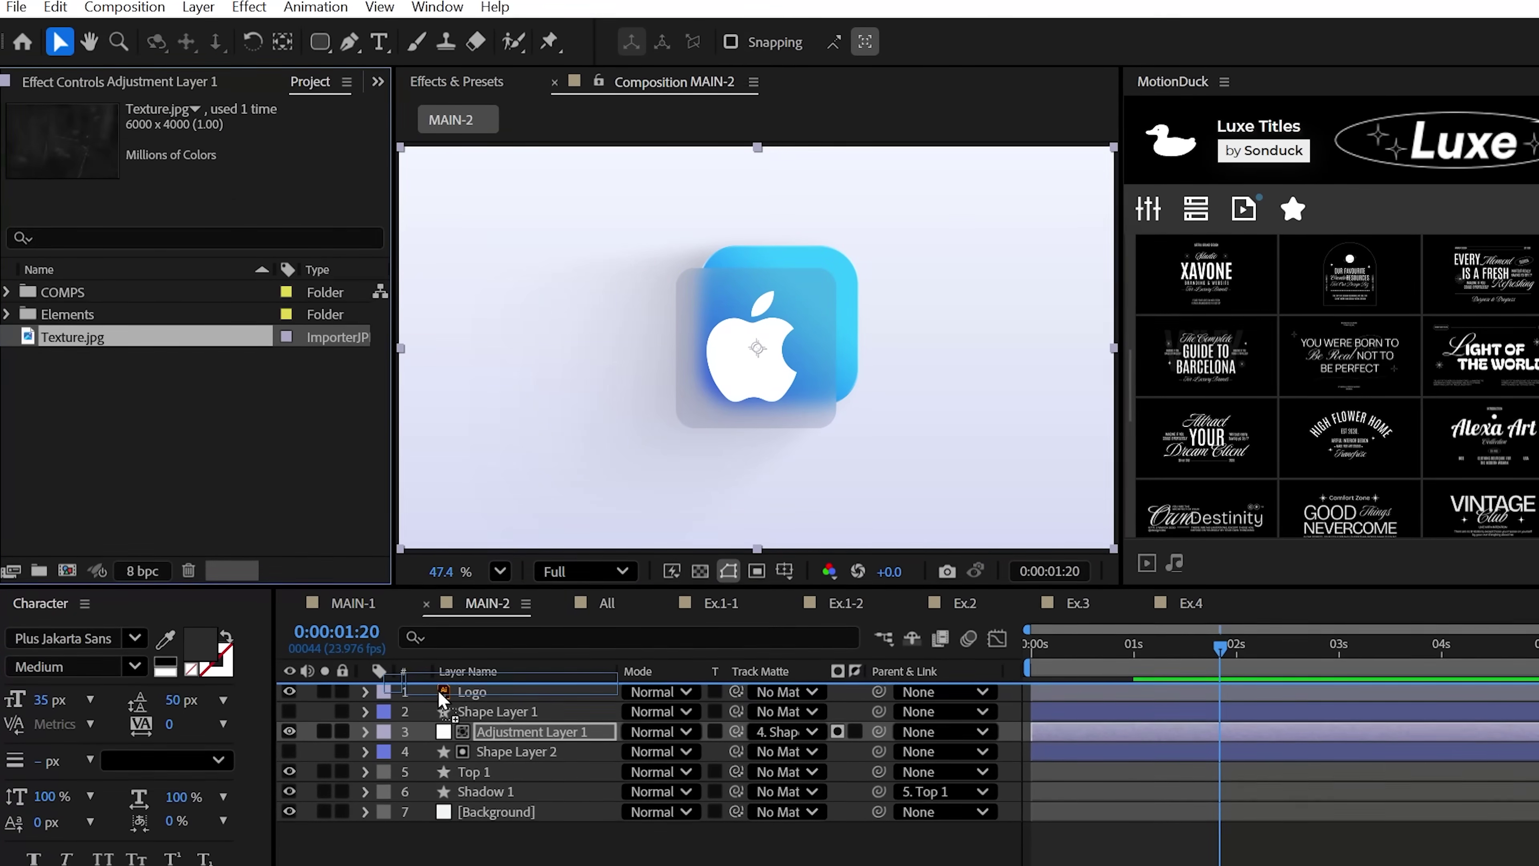
pyautogui.moveTo(443, 700); pyautogui.dragTo(443, 697)
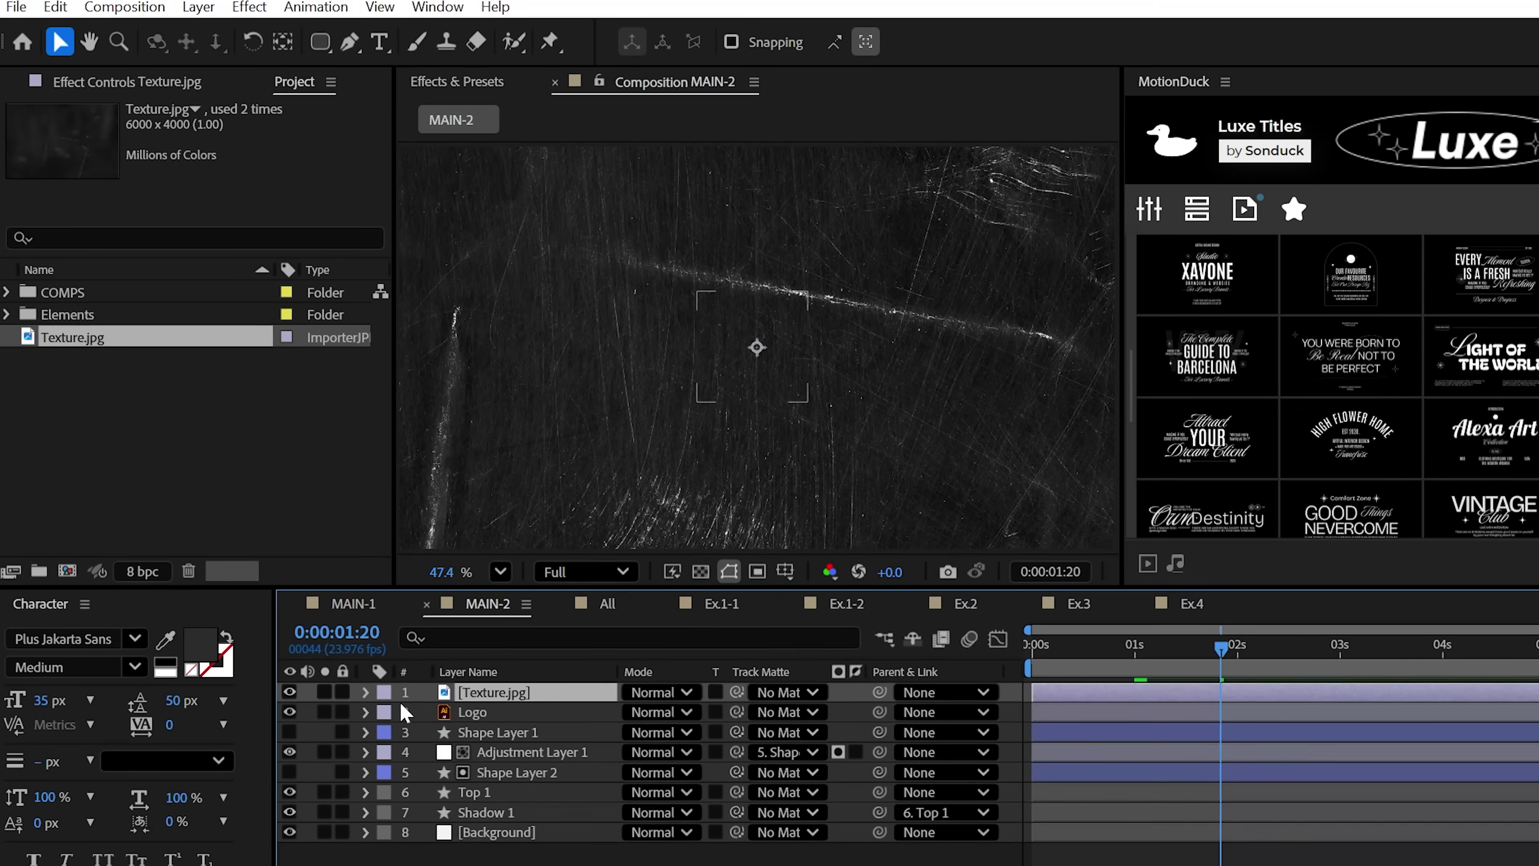
pyautogui.click(290, 692)
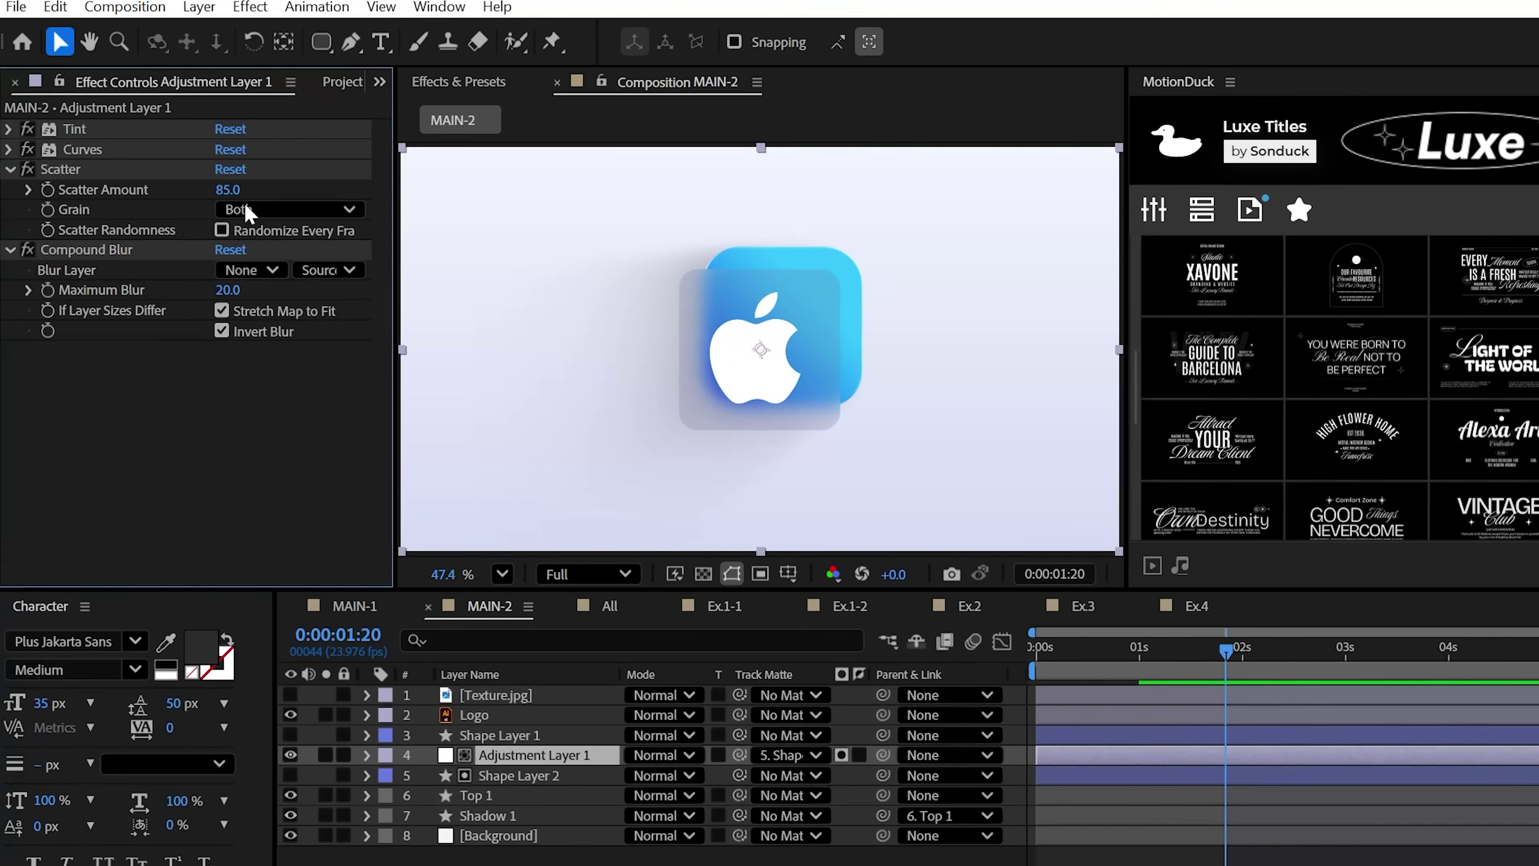
# Step: Set the Compound Blur's blur layer to Texture.jpg, raise its maximum blur to 122 and turn off Invert Blur
pyautogui.click(251, 270)
pyautogui.click(225, 335)
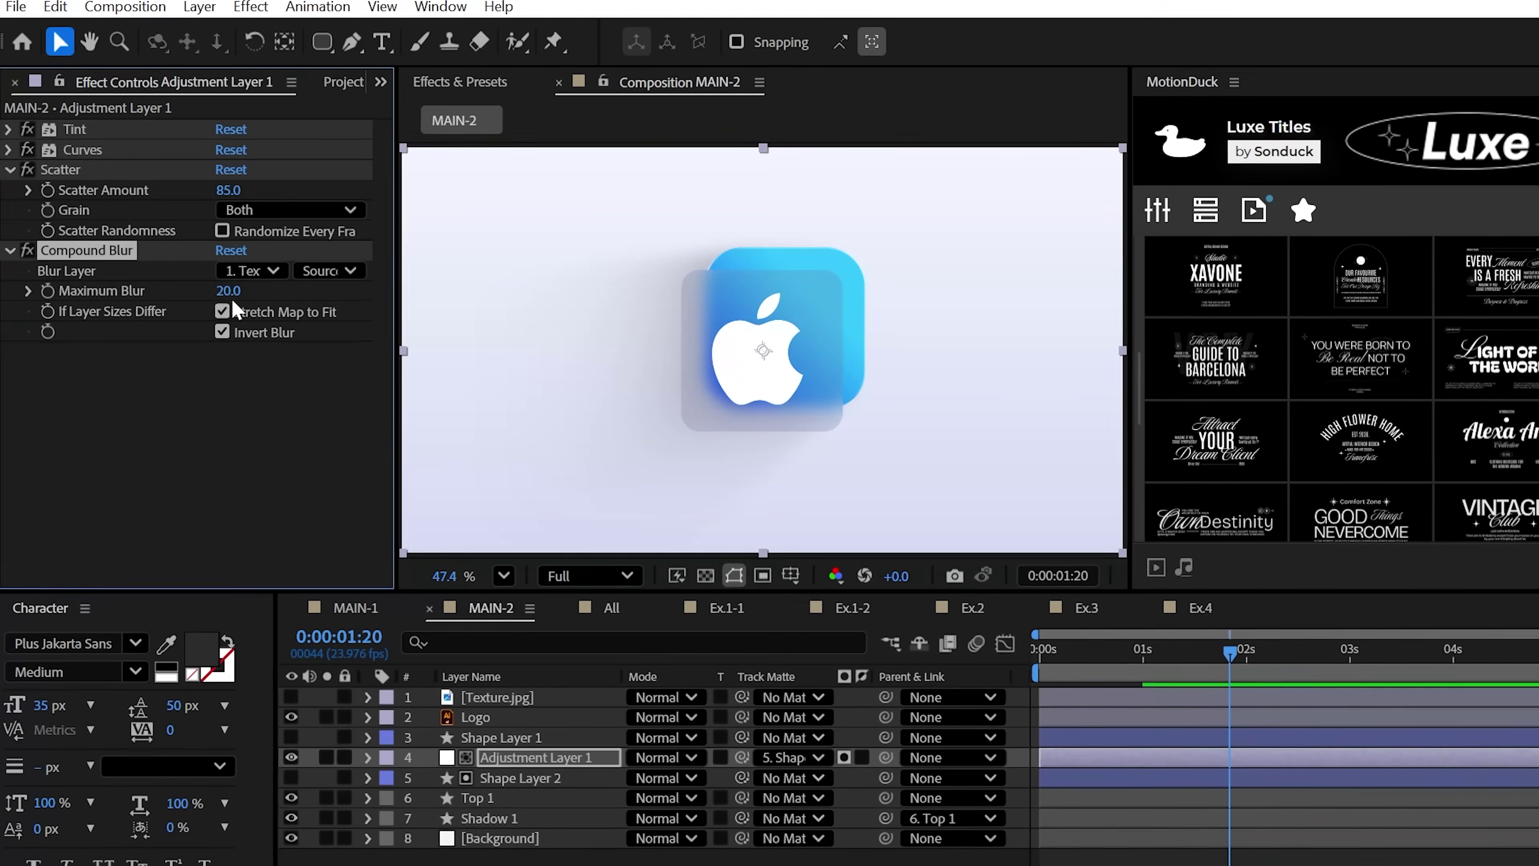
pyautogui.moveTo(323, 294); pyautogui.dragTo(260, 294)
pyautogui.click(222, 333)
# Step: Set the Compound Blur's maximum blur to 85 and rename the adjustment layer as Glass FX
pyautogui.scroll(5, 746, 398)
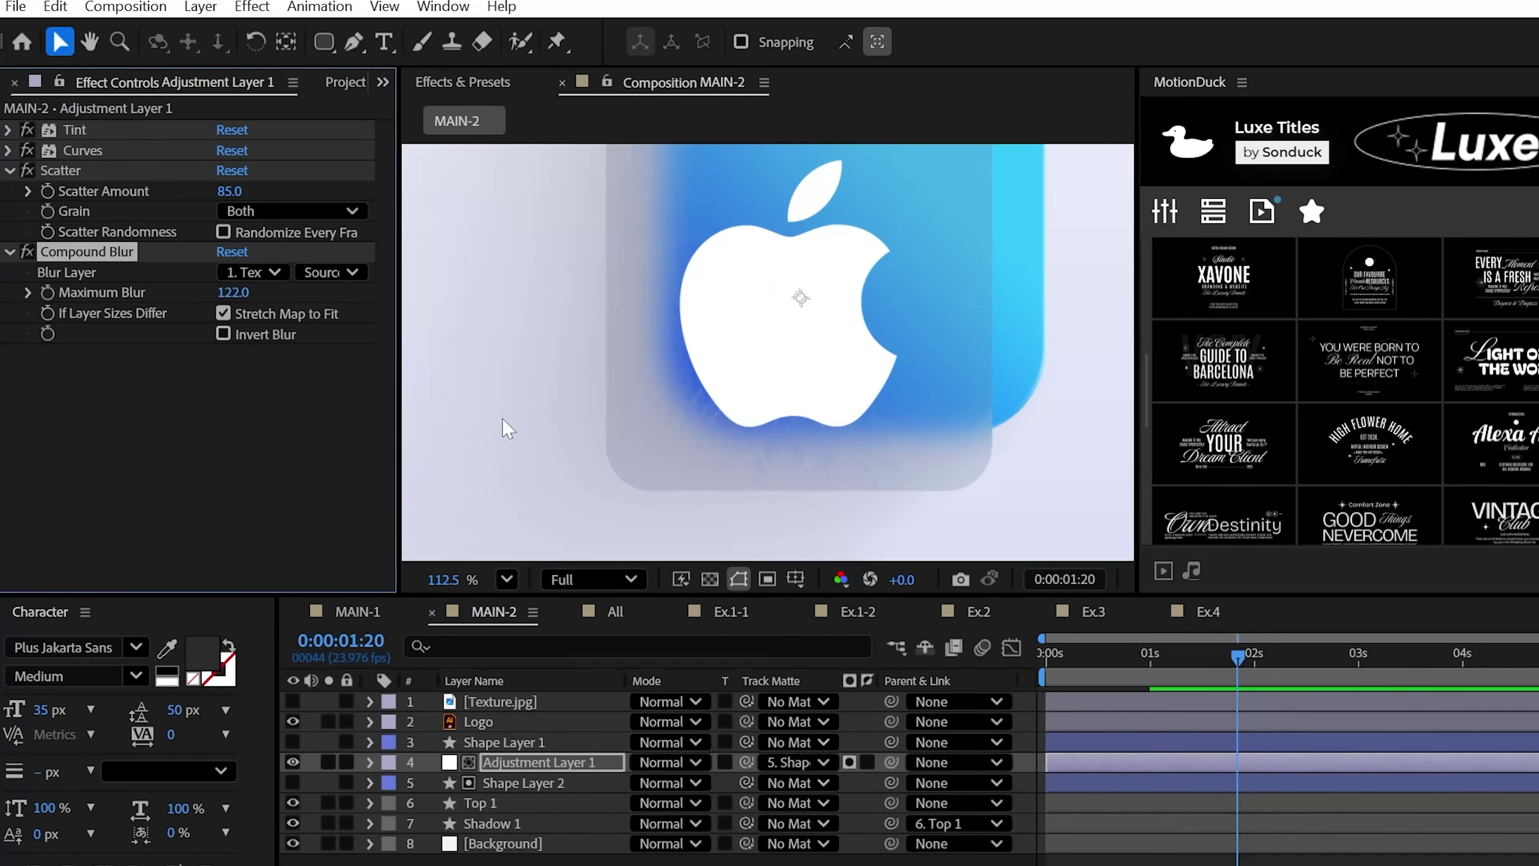
pyautogui.press('space')
pyautogui.moveTo(623, 386); pyautogui.dragTo(583, 452)
pyautogui.press('v')
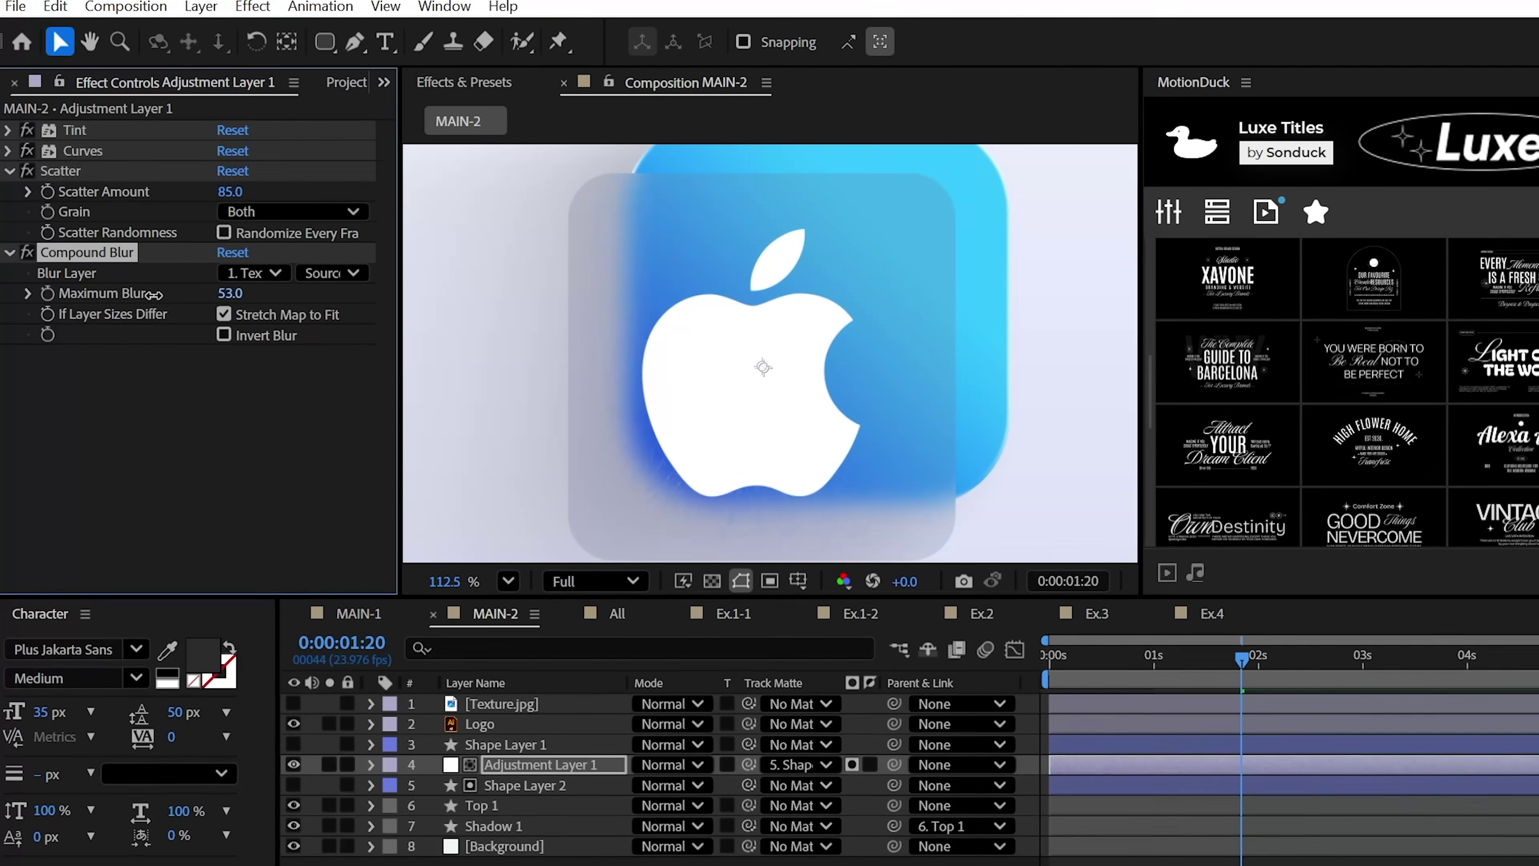
pyautogui.moveTo(233, 293); pyautogui.dragTo(195, 294)
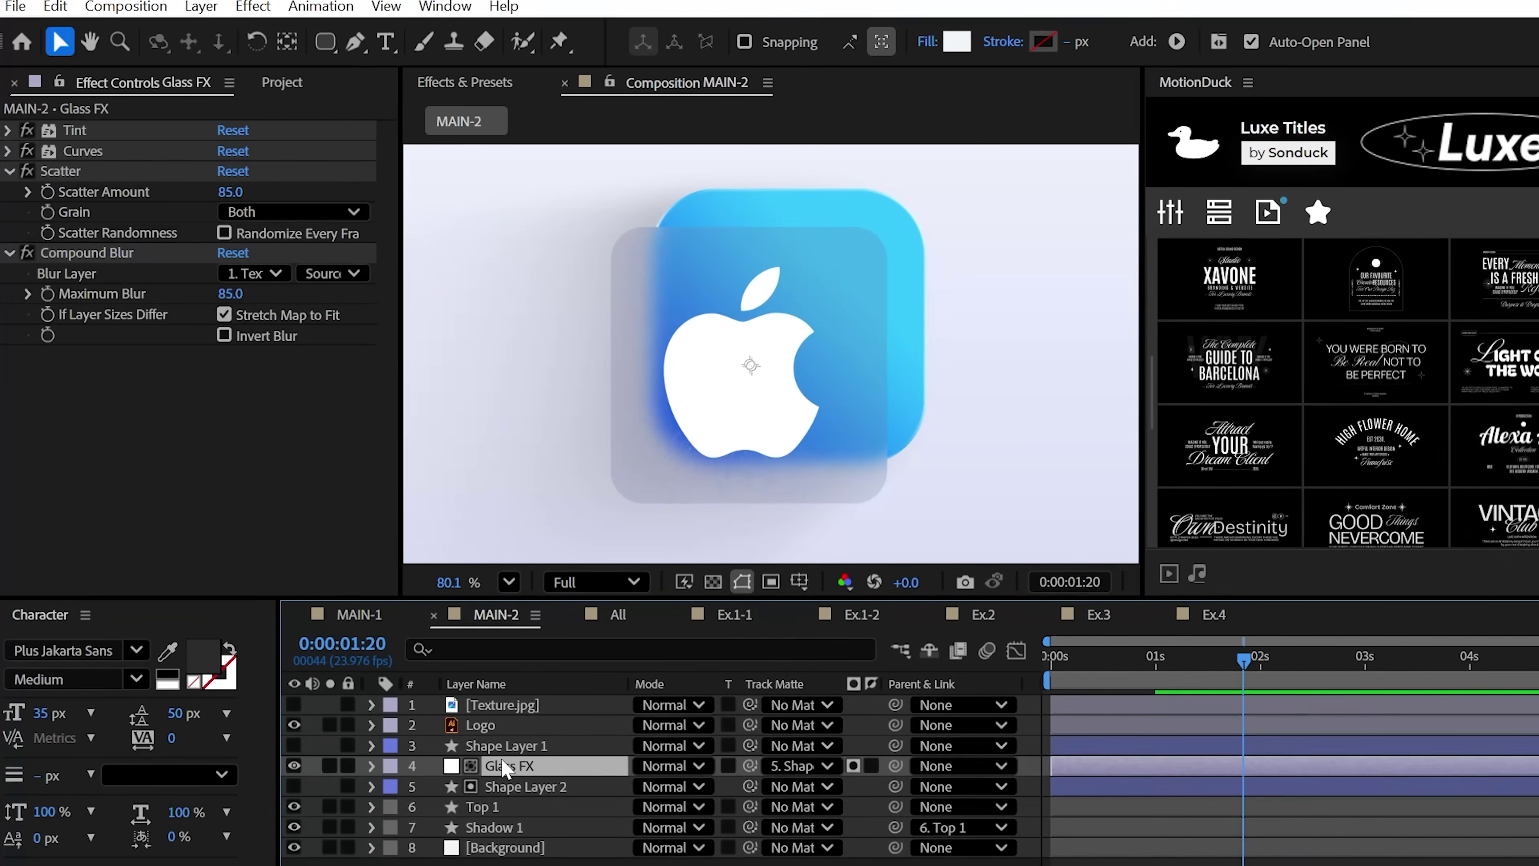
# Step: Make Shape Layer 1 visible again and add a Bevel and Emboss layer style to it
pyautogui.click(499, 745)
pyautogui.click(294, 746)
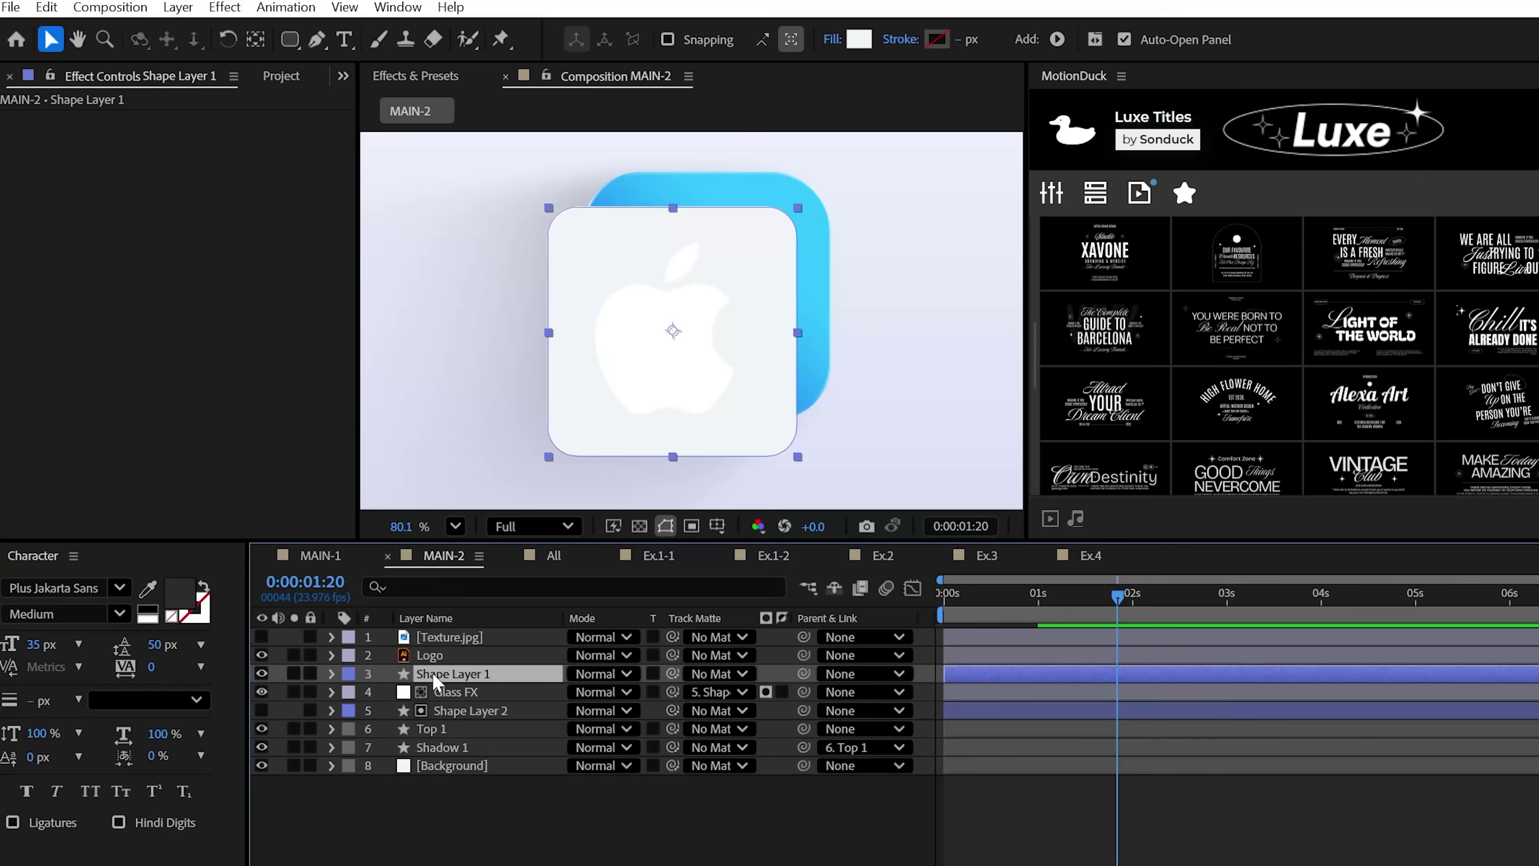
pyautogui.rightClick(451, 710)
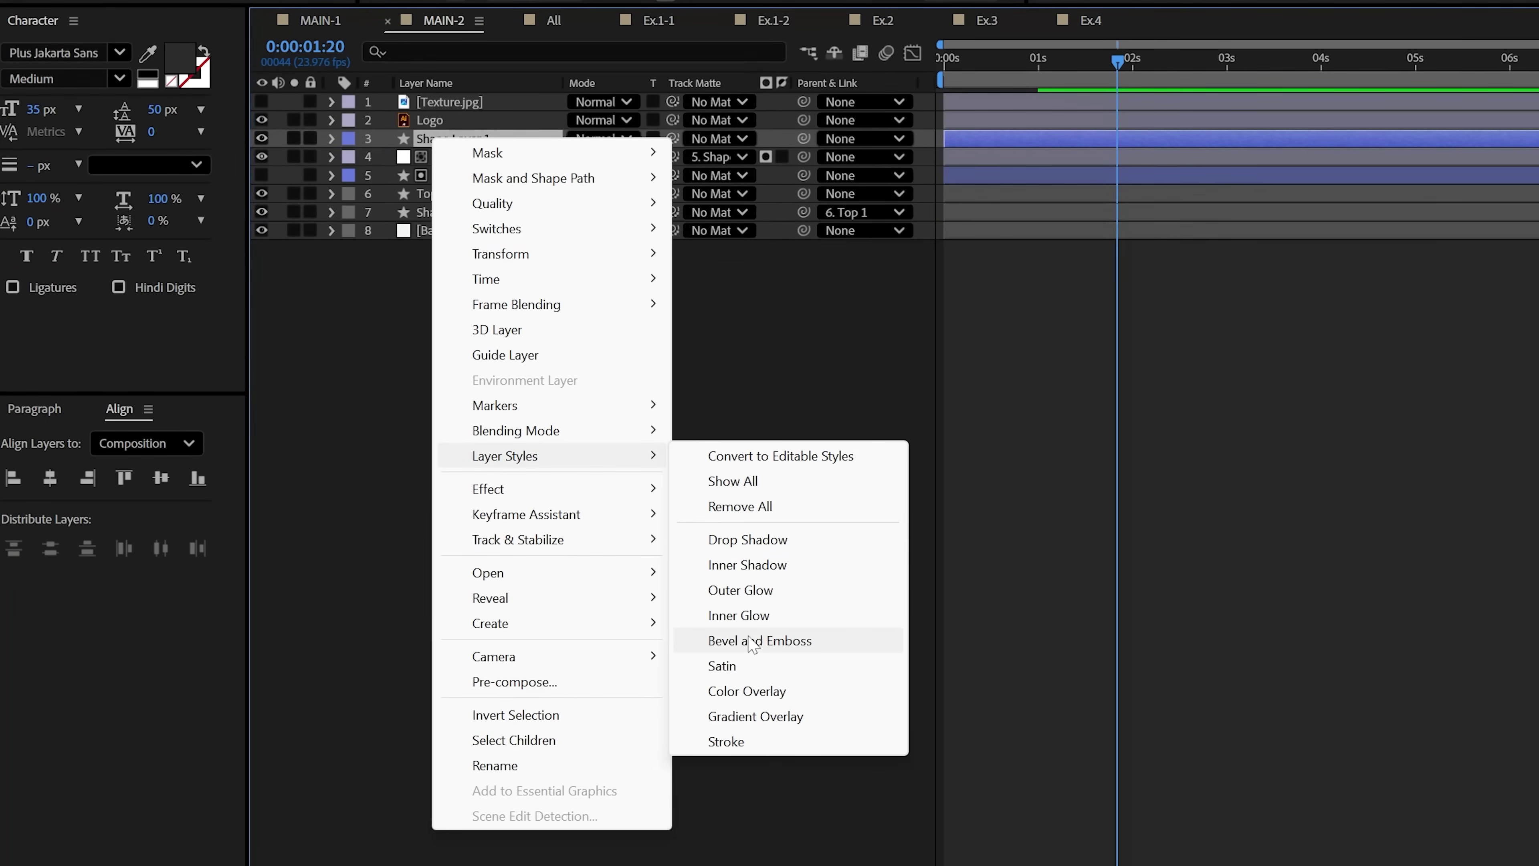
pyautogui.click(752, 641)
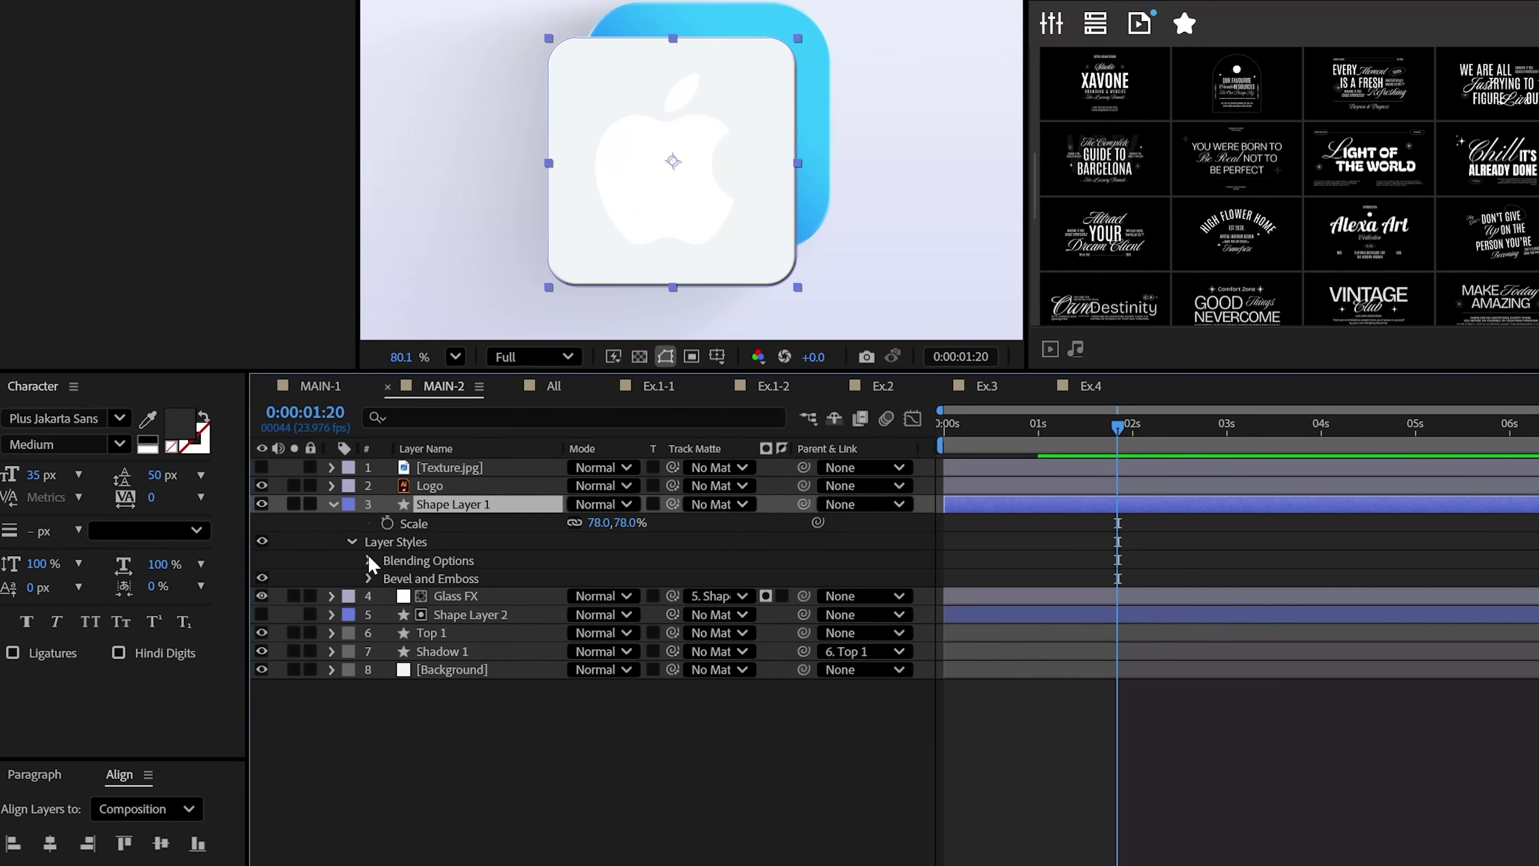
# Step: Set Shape Layer 1's fill opacity to 0% in the advanced blending options of its layer styles
pyautogui.click(368, 560)
pyautogui.click(388, 615)
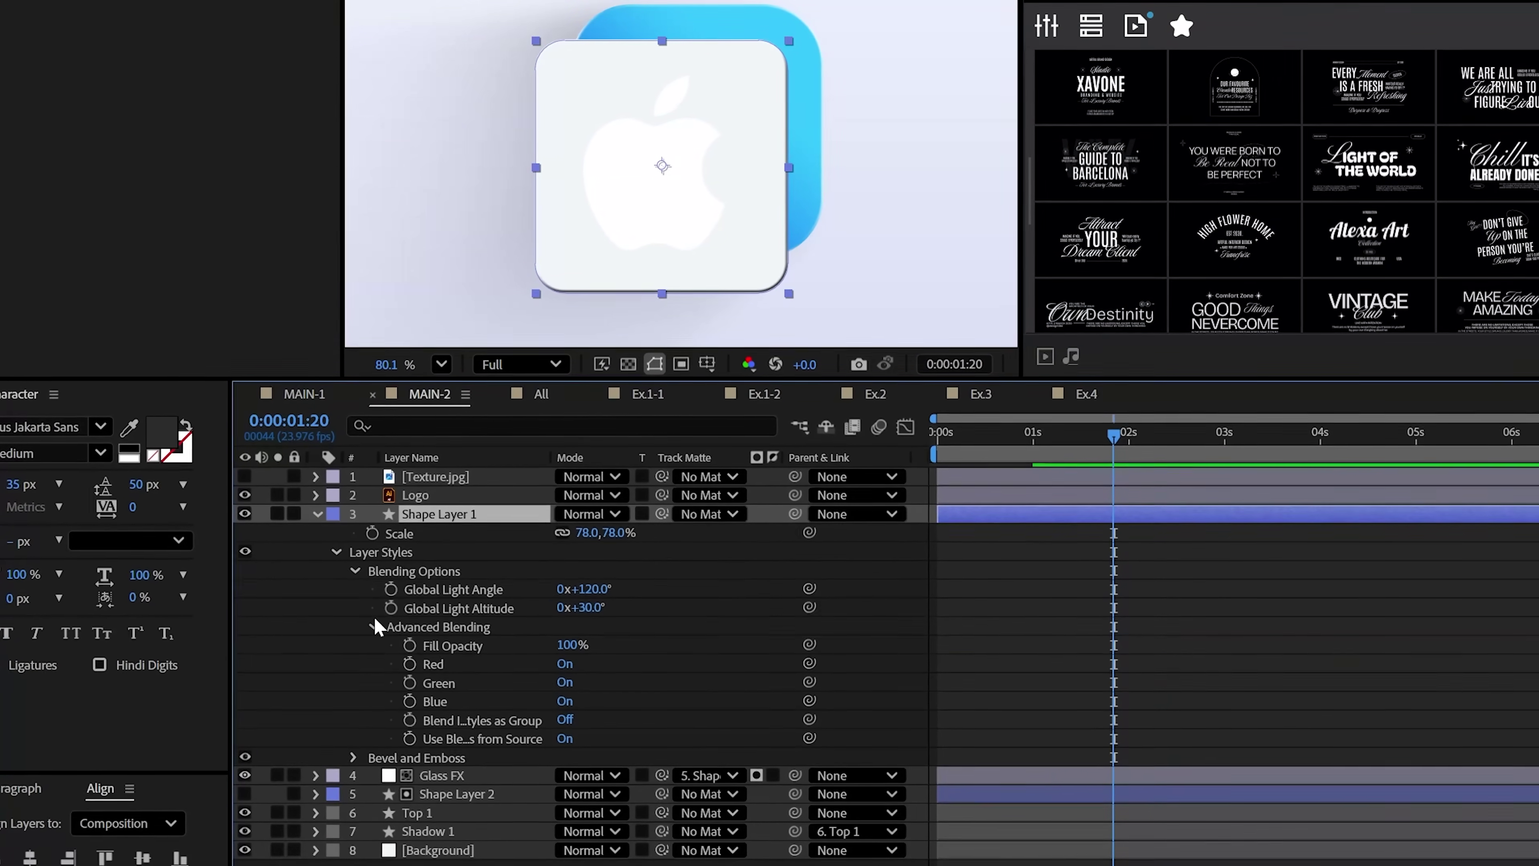
pyautogui.moveTo(563, 644); pyautogui.dragTo(332, 668)
pyautogui.click(645, 656)
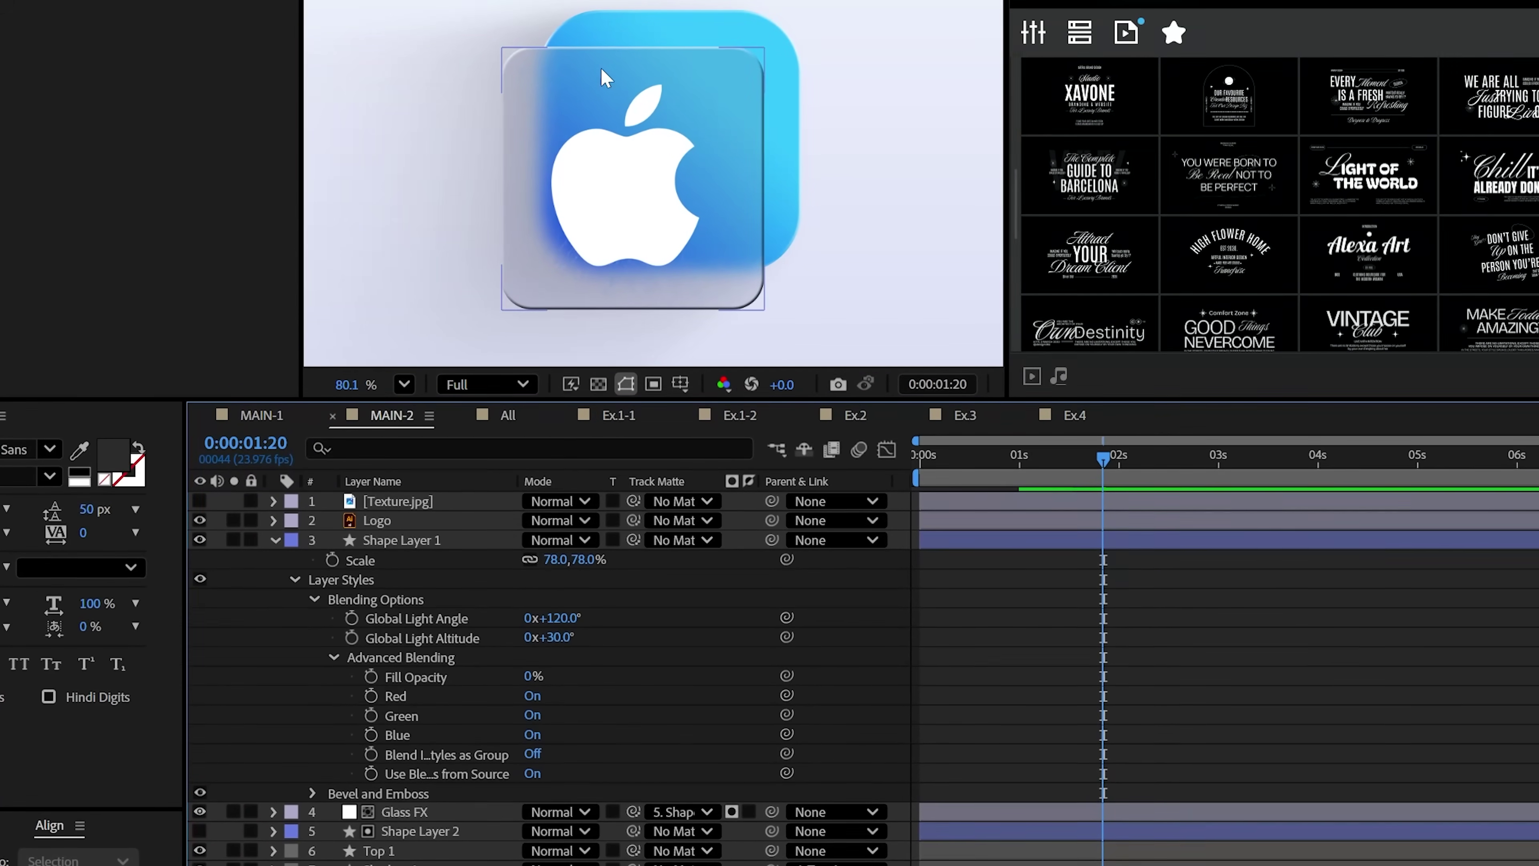
# Step: Set the bevel's highlight and shadow modes on Shape Layer 1 to Normal, with highlight opacity at 100%
pyautogui.click(328, 599)
pyautogui.click(326, 618)
pyautogui.click(581, 783)
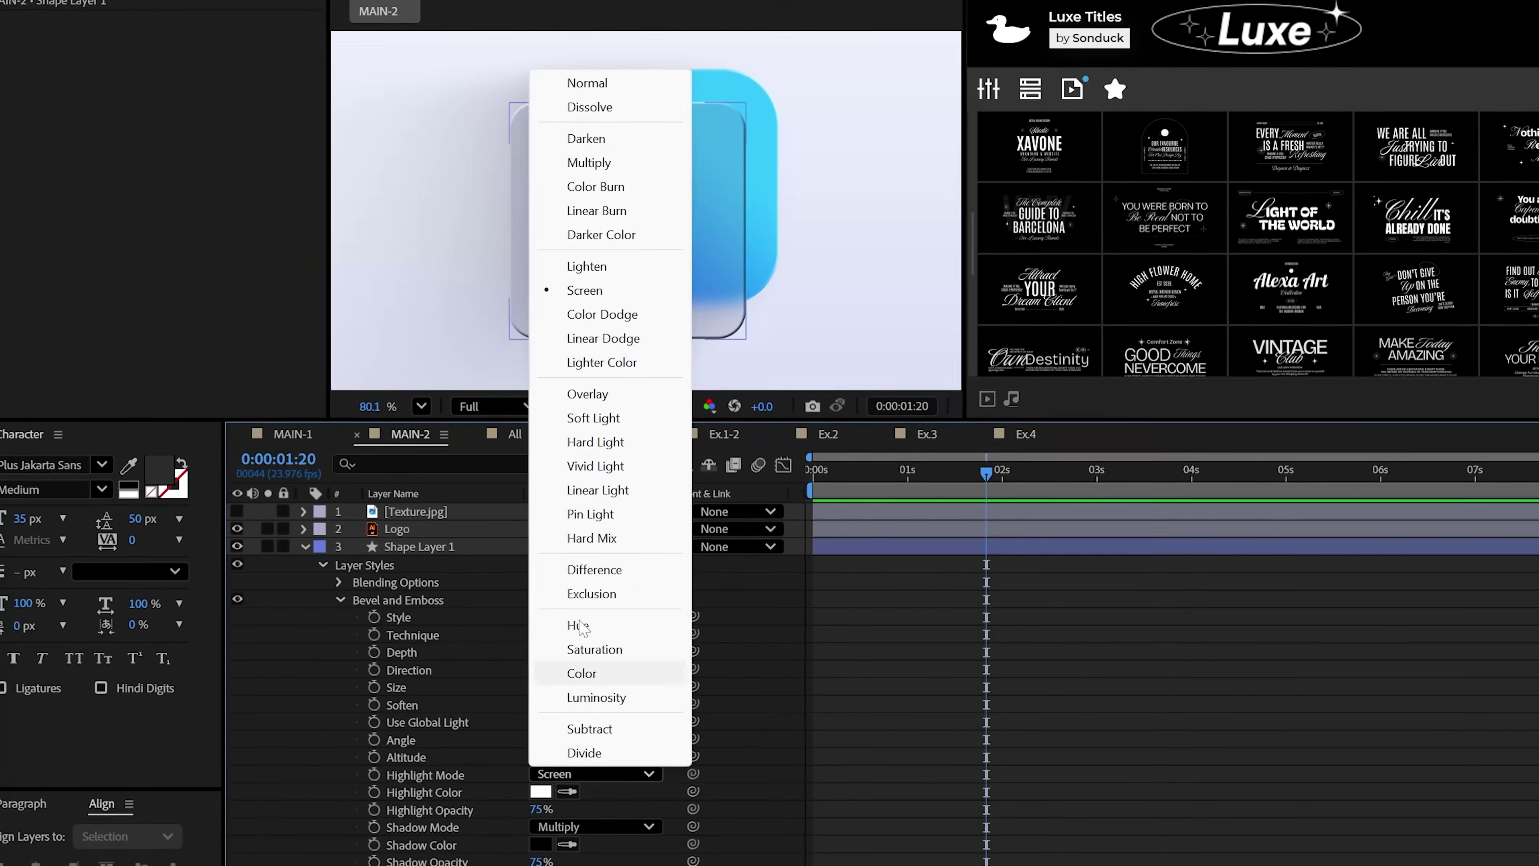
pyautogui.click(583, 86)
pyautogui.click(573, 827)
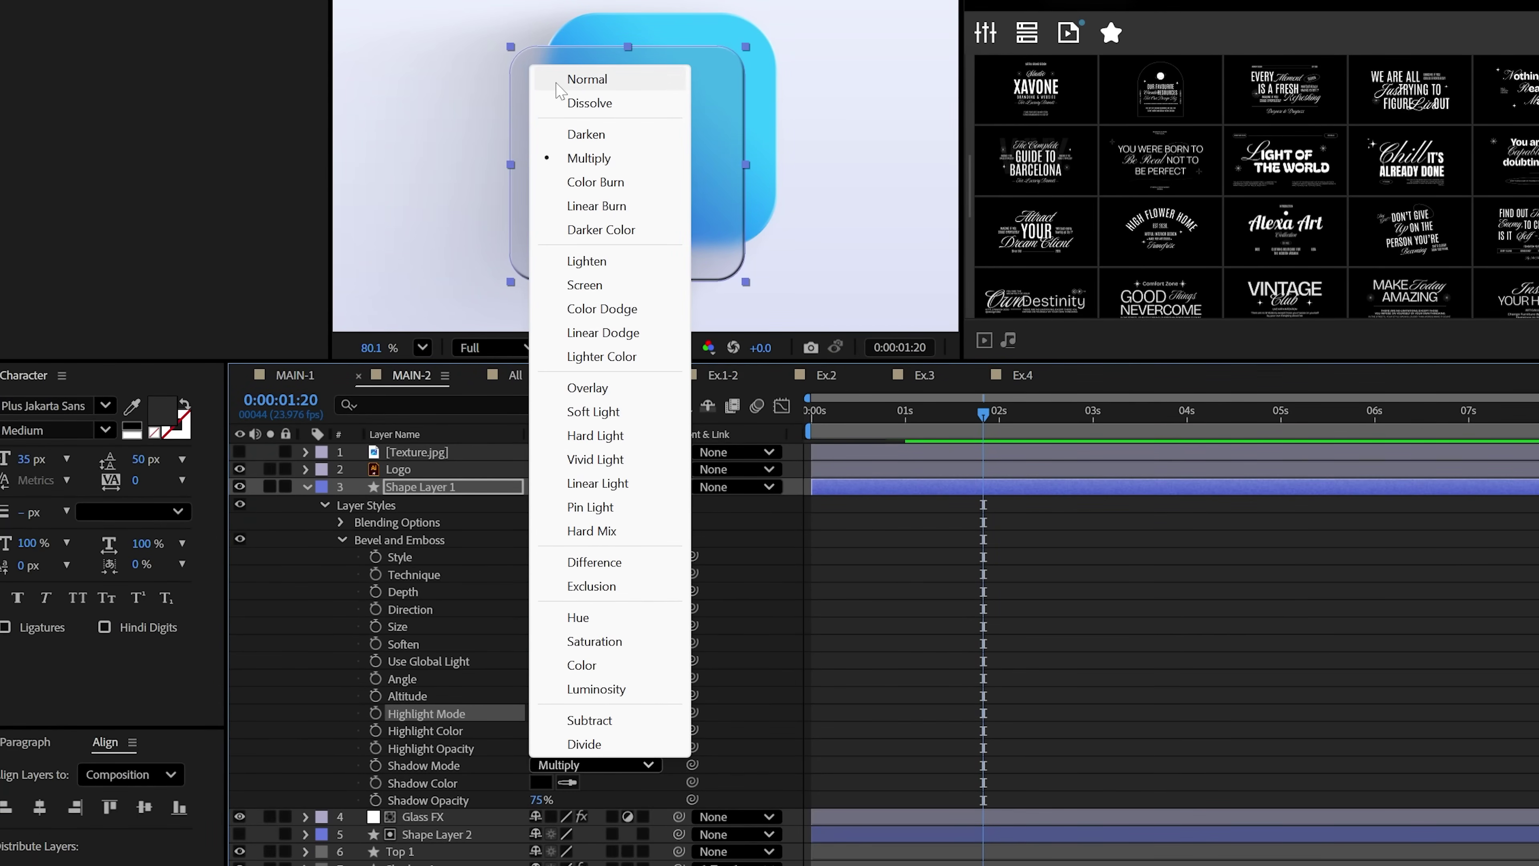
pyautogui.click(559, 82)
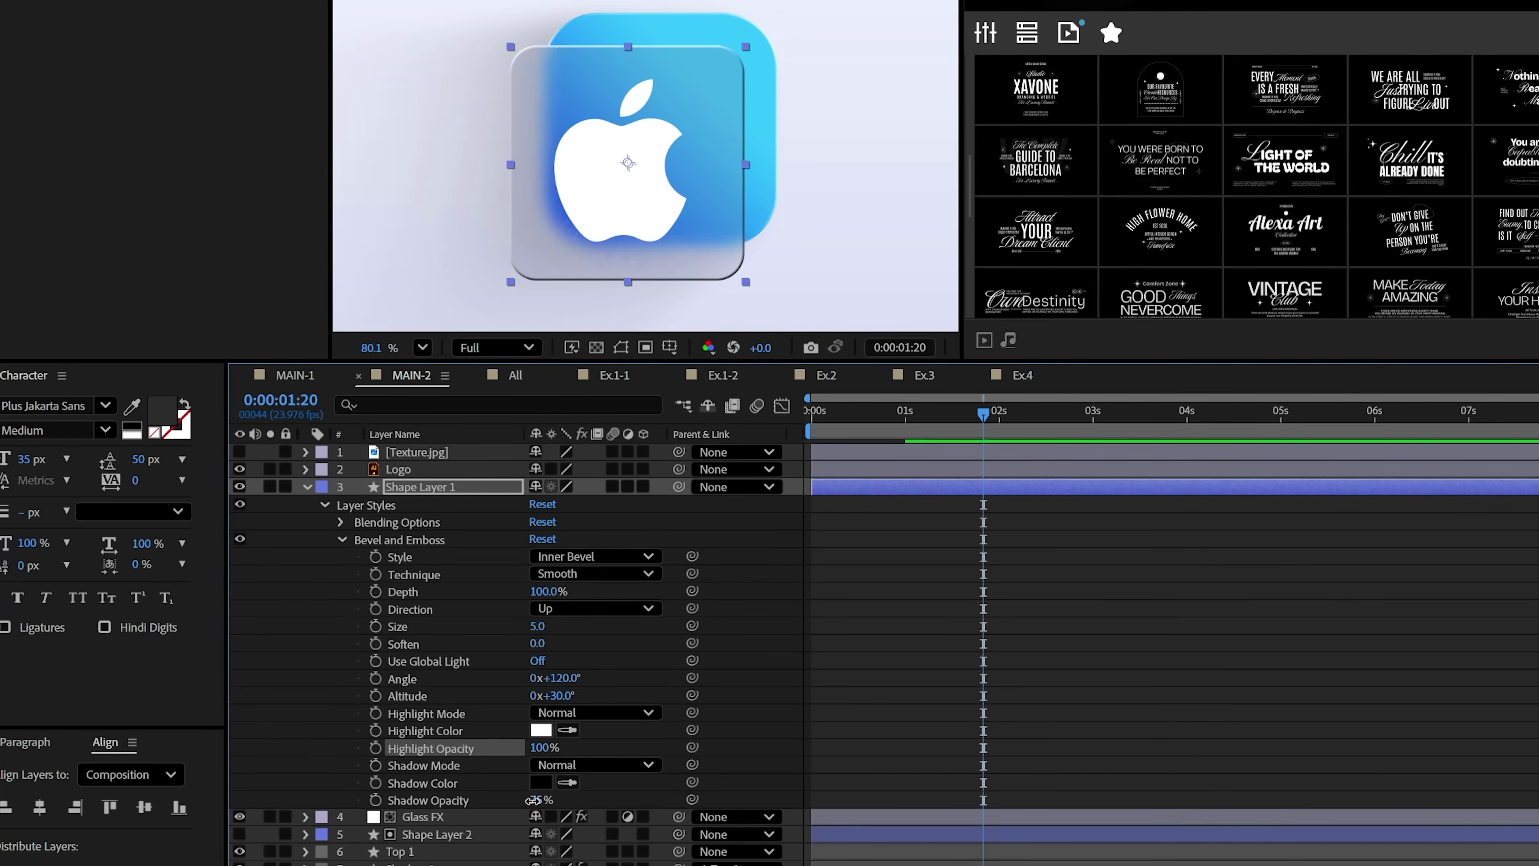
# Step: Set the bevel's shadow opacity to 16%, depth to 945%, altitude to 37° and angle to 1x+58° on Shape Layer 1
pyautogui.moveTo(532, 800); pyautogui.dragTo(474, 803)
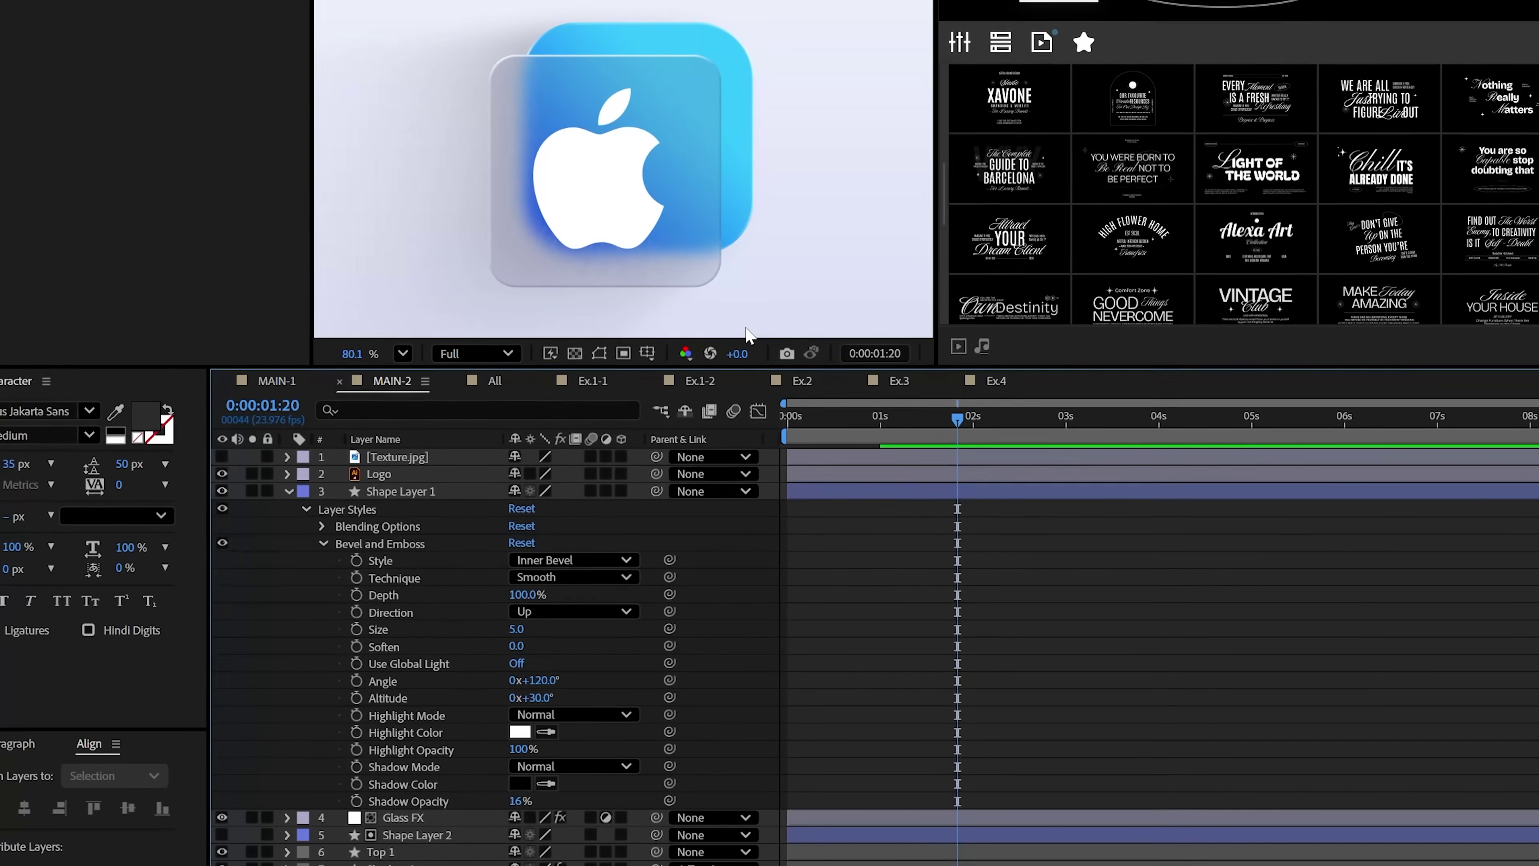
pyautogui.moveTo(526, 594); pyautogui.dragTo(763, 596)
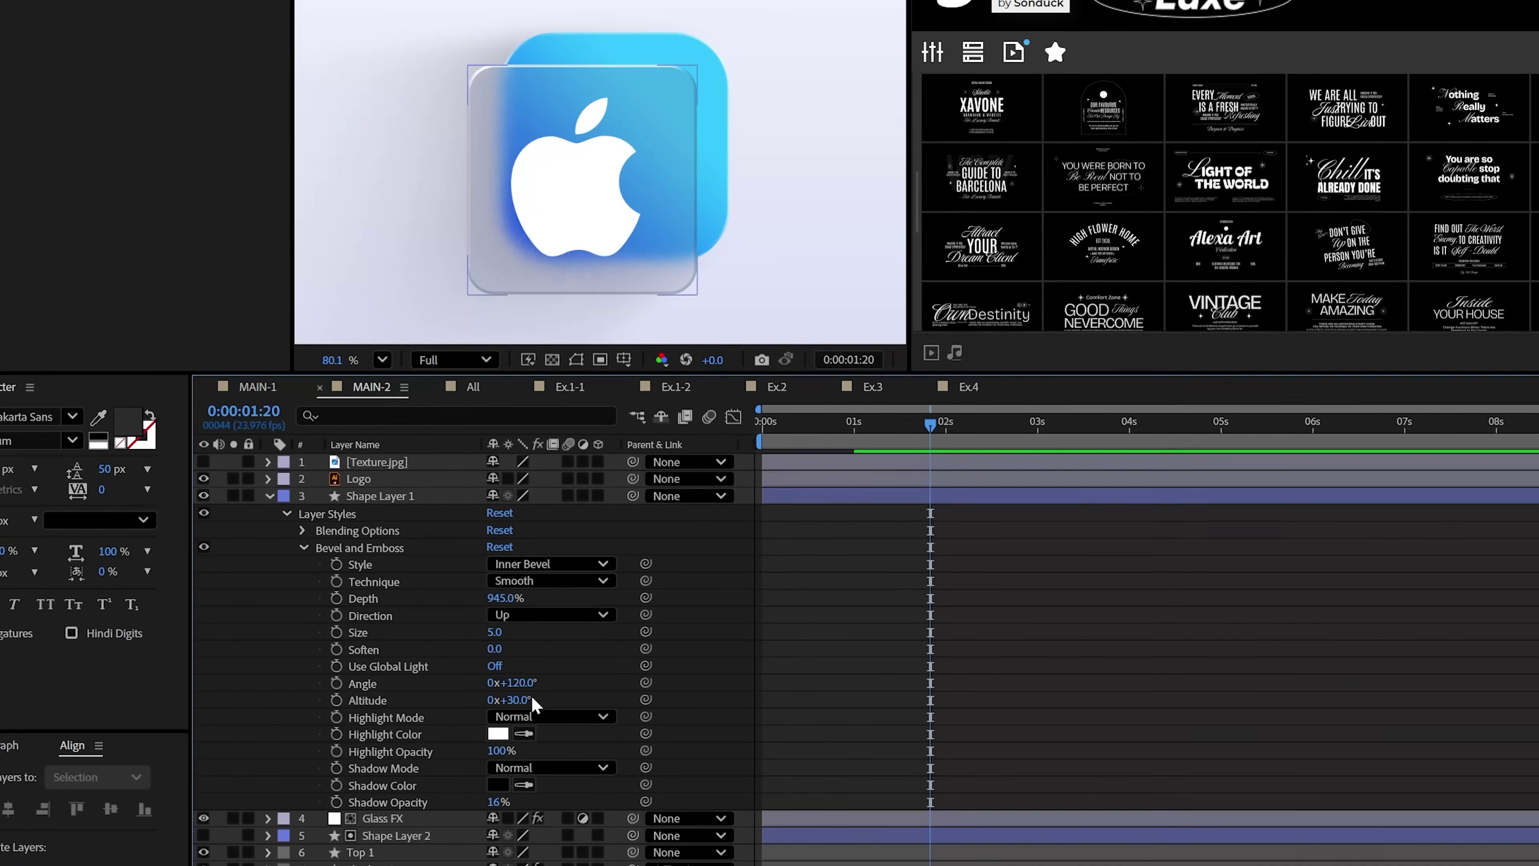
pyautogui.moveTo(533, 702); pyautogui.dragTo(514, 711)
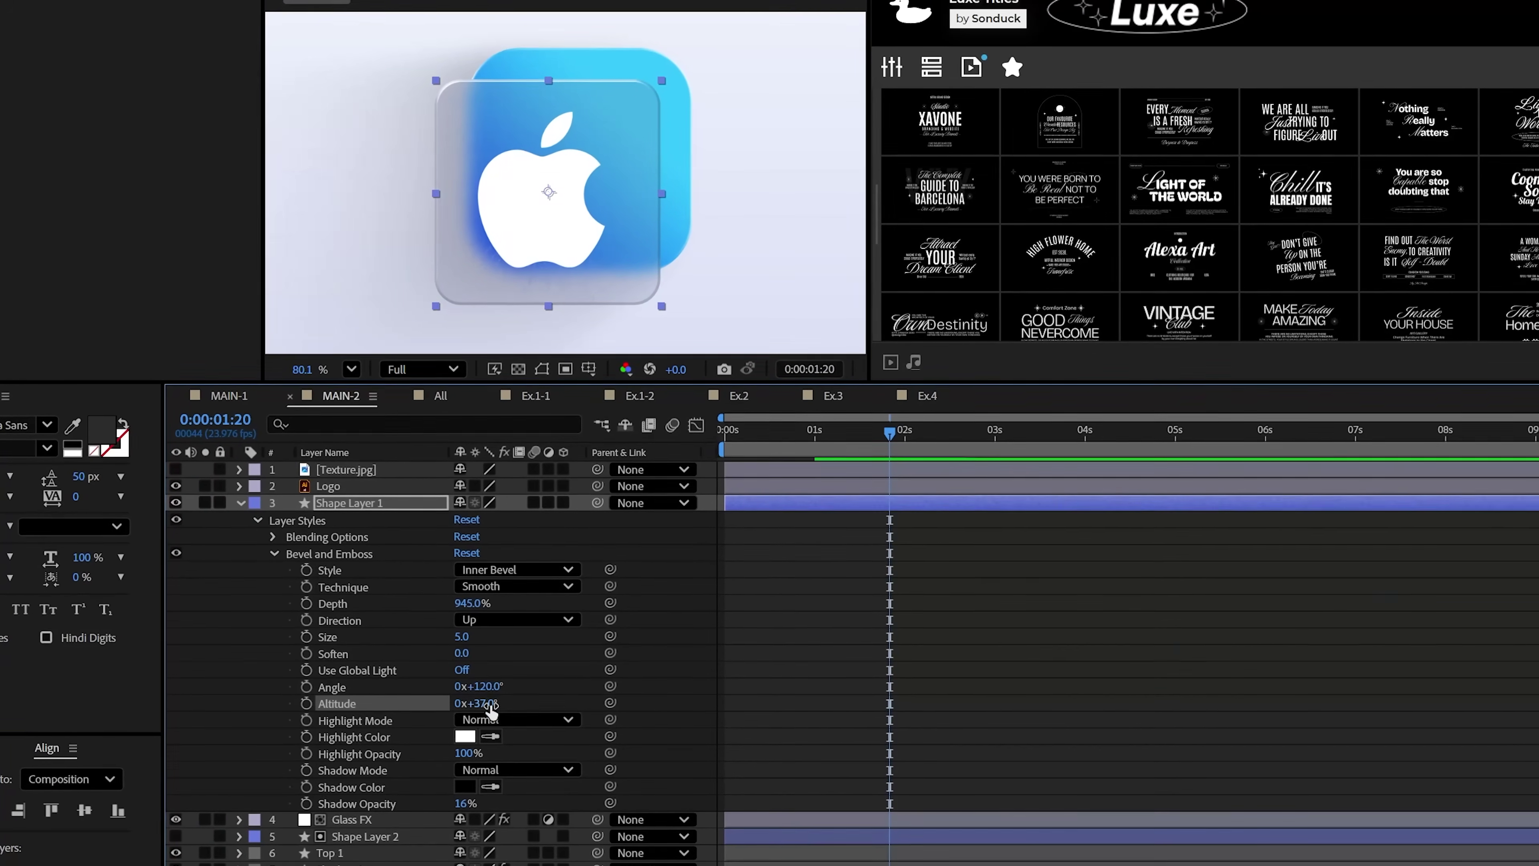
pyautogui.moveTo(479, 686); pyautogui.dragTo(767, 676)
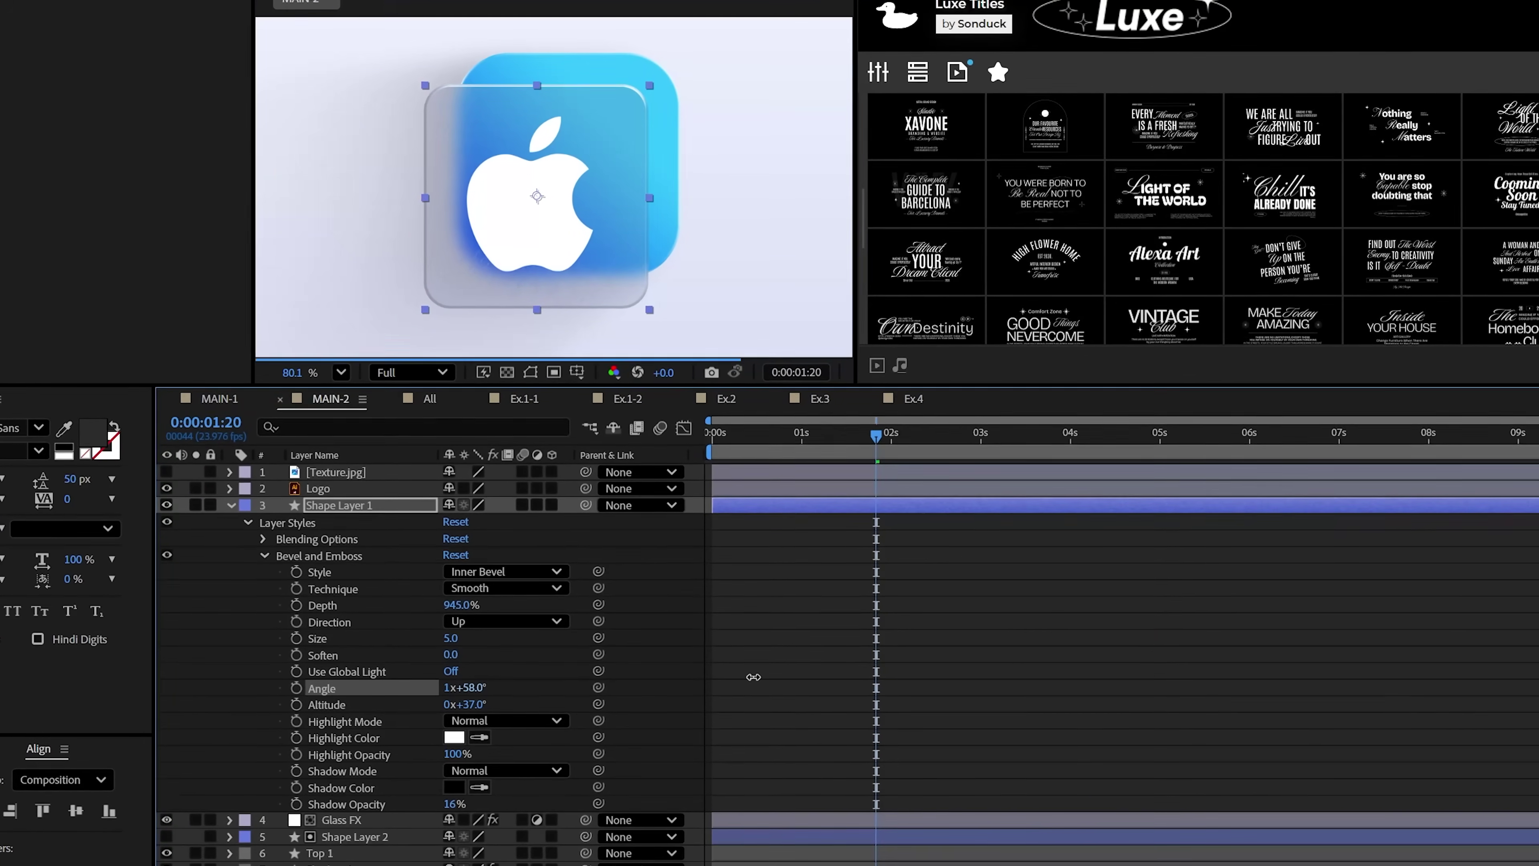
# Step: Animate the bevel angle on Shape Layer 1 with keyframes at the first frame and 0:00:05:20, and preview it
pyautogui.press('Home')
pyautogui.click(296, 687)
pyautogui.moveTo(712, 435); pyautogui.dragTo(1235, 443)
pyautogui.moveTo(473, 688); pyautogui.dragTo(466, 690)
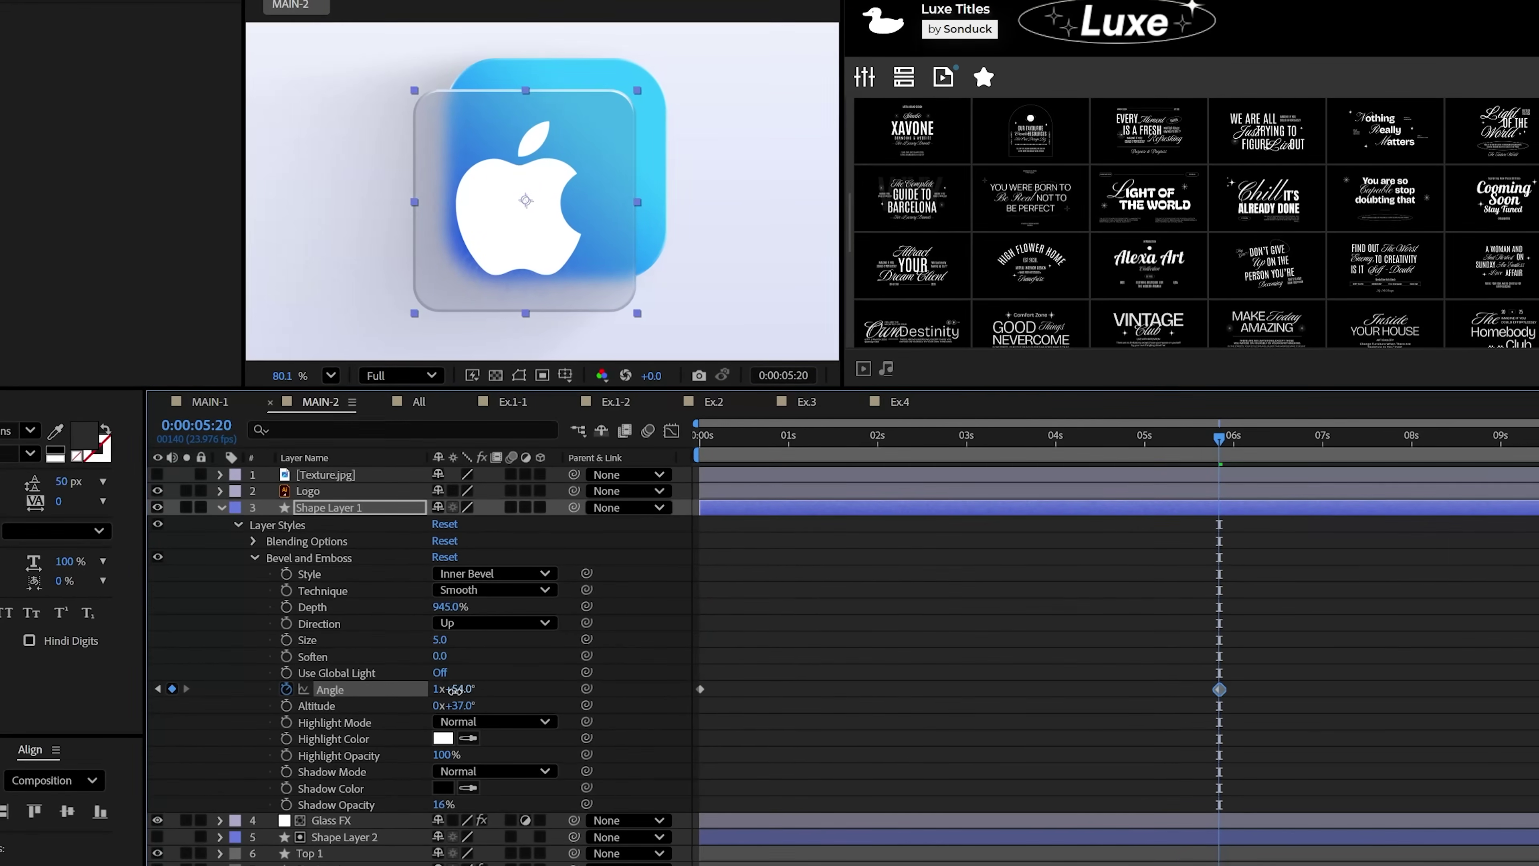
pyautogui.click(862, 436)
pyautogui.press('space')
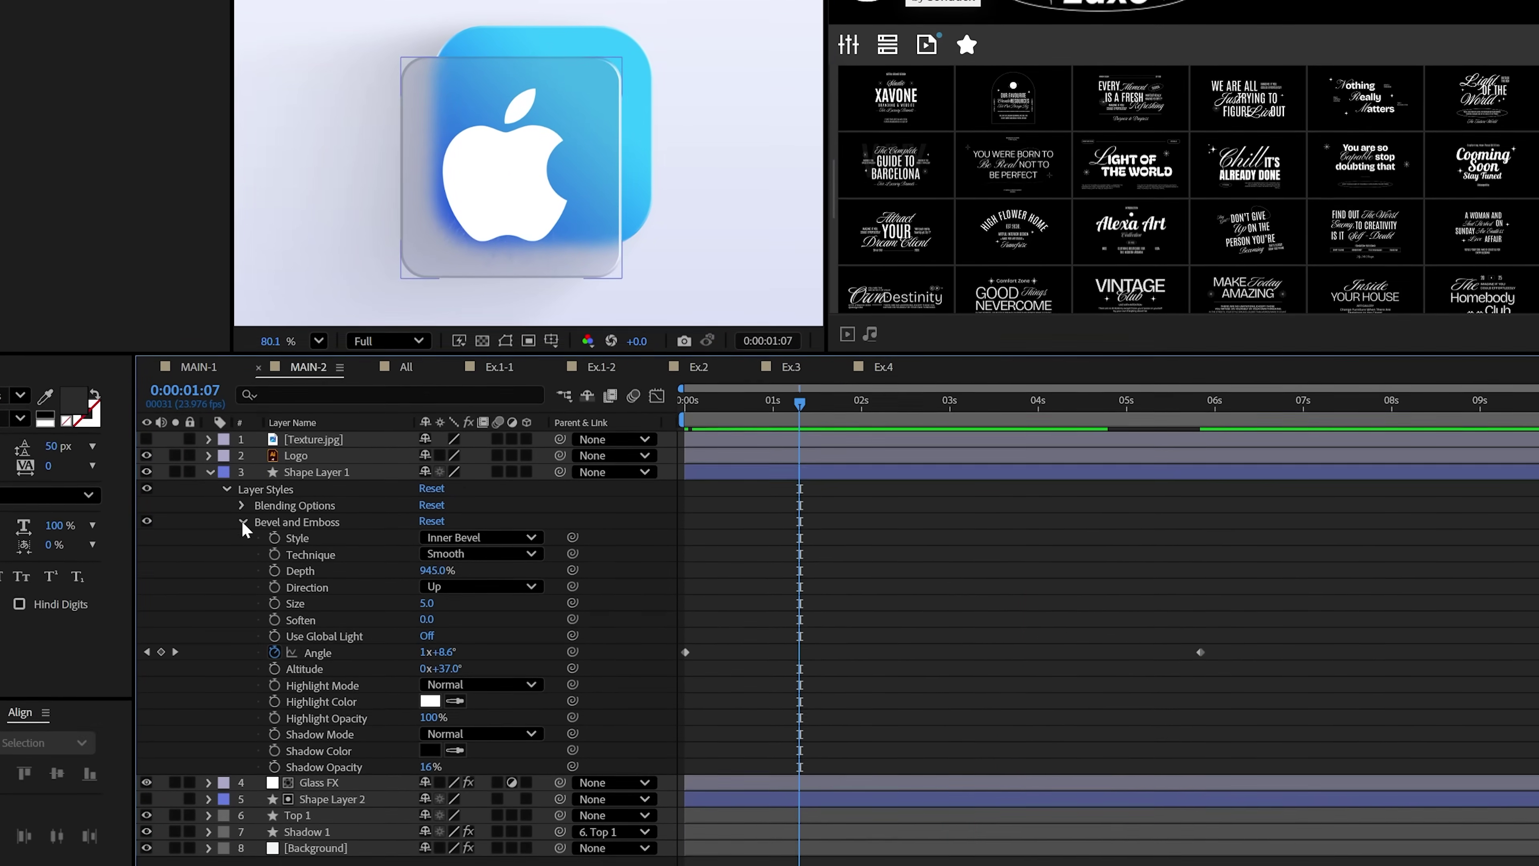
# Step: Add an Inner Glow layer style to Shape Layer 1 and set the glow's size to 59
pyautogui.click(245, 560)
pyautogui.rightClick(291, 446)
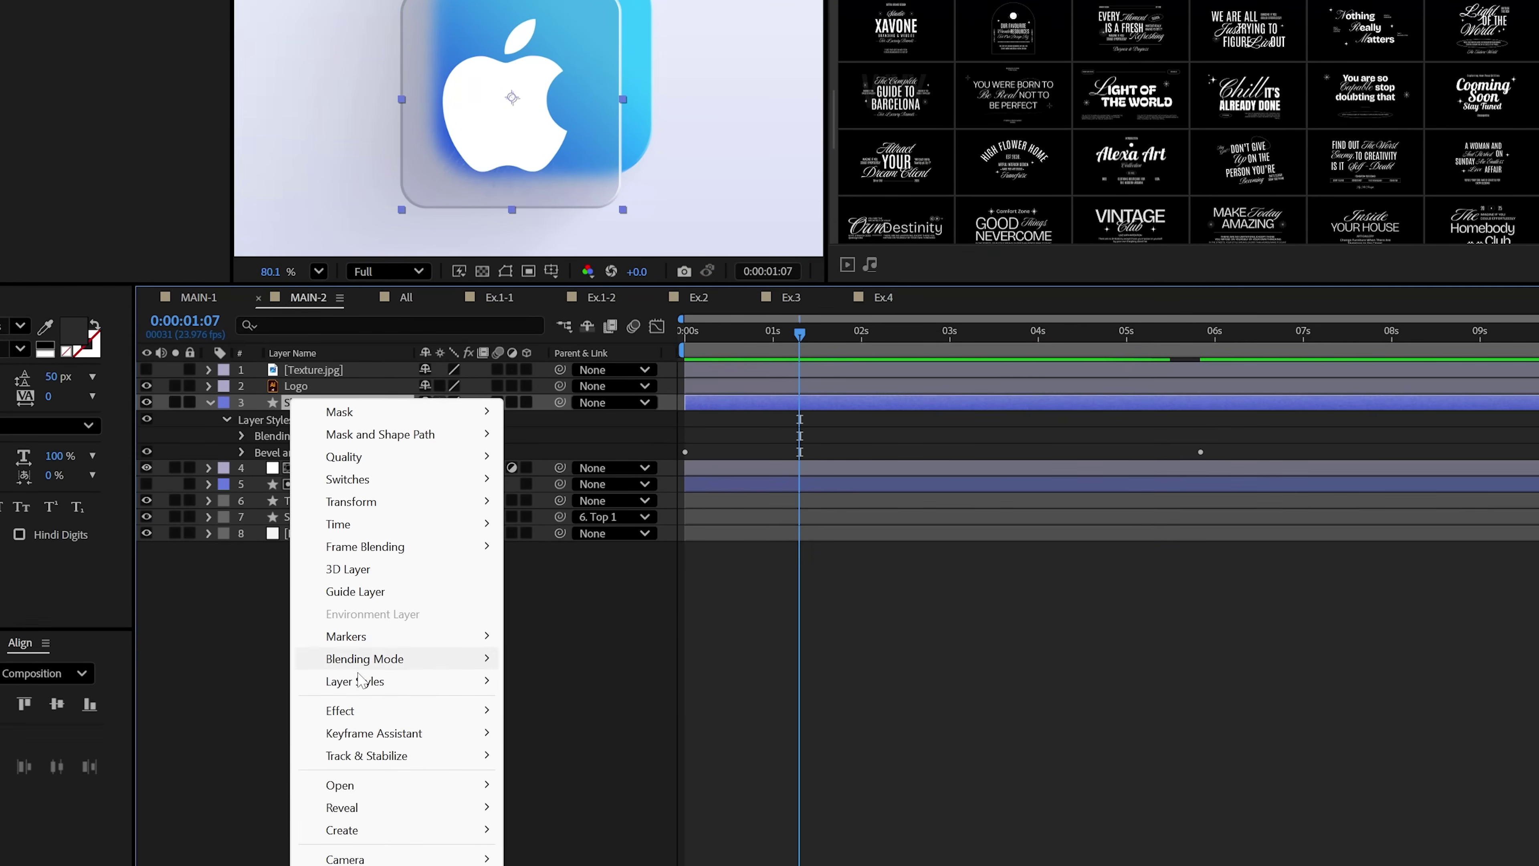
pyautogui.moveTo(357, 730)
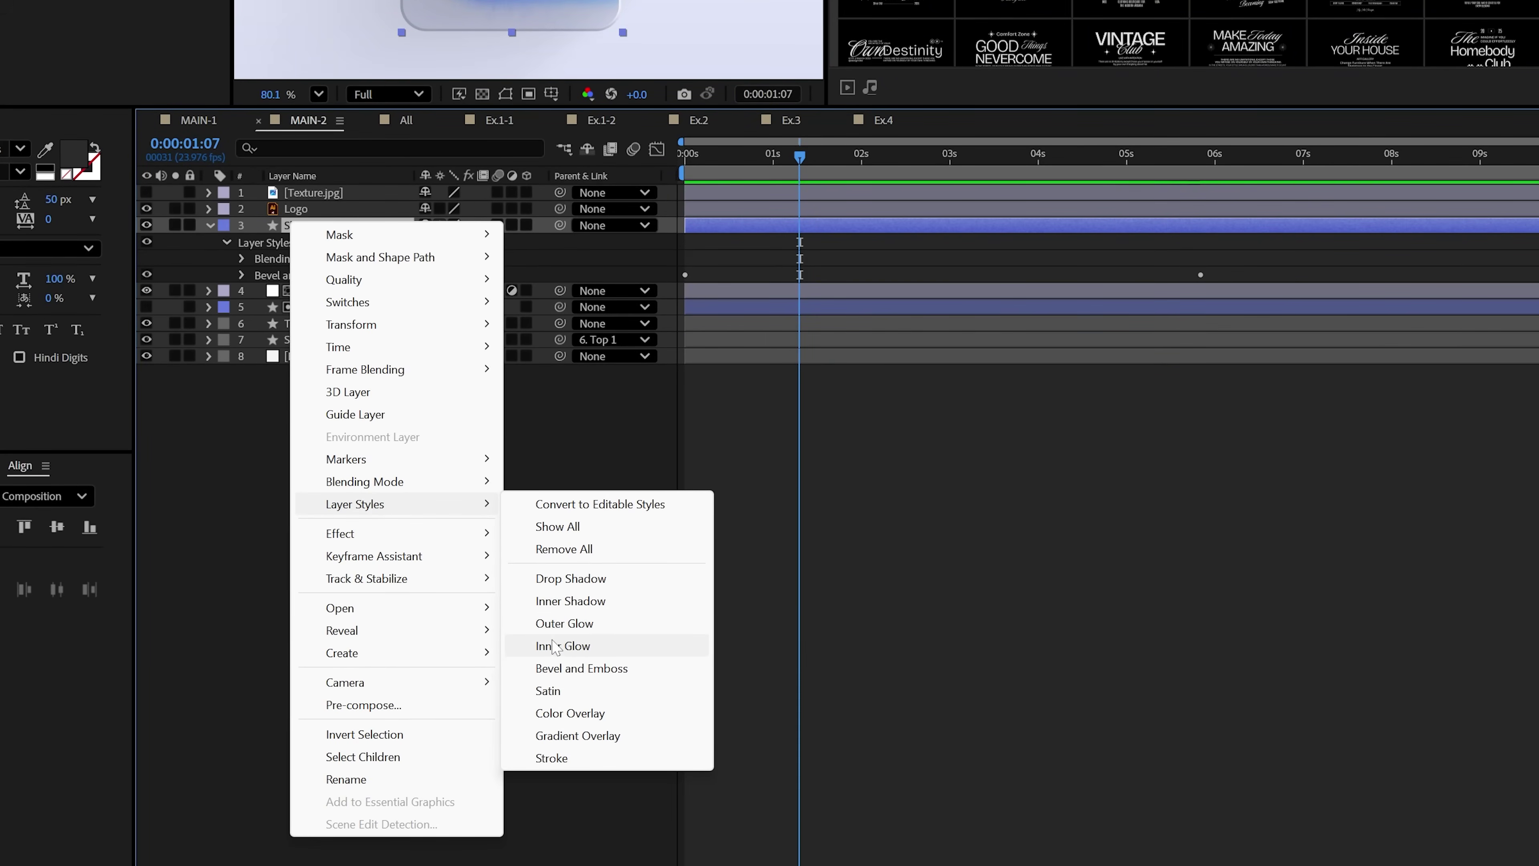
pyautogui.click(555, 646)
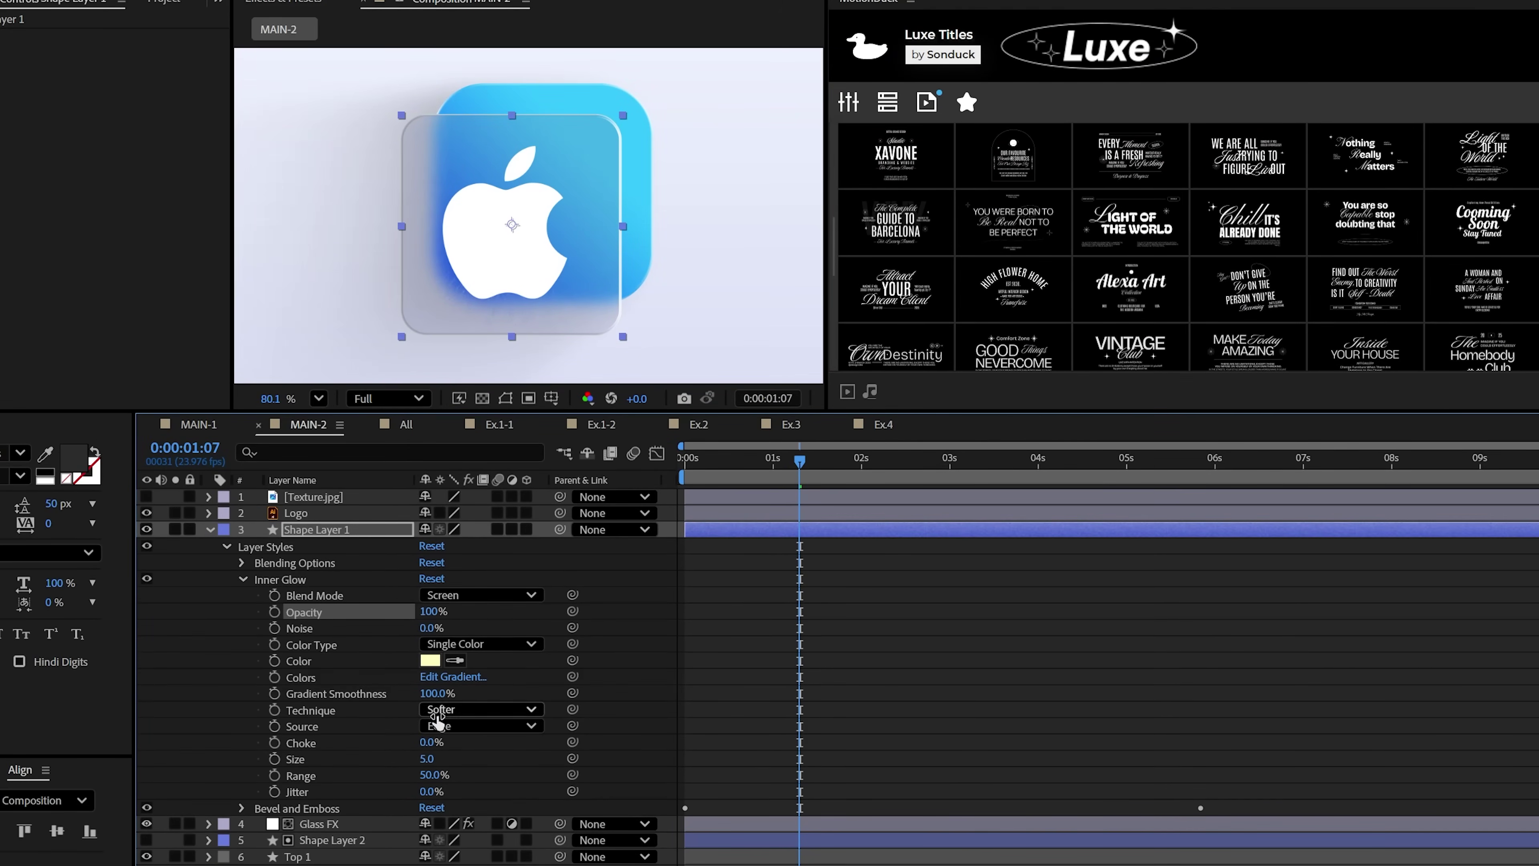
pyautogui.moveTo(450, 758); pyautogui.dragTo(465, 758)
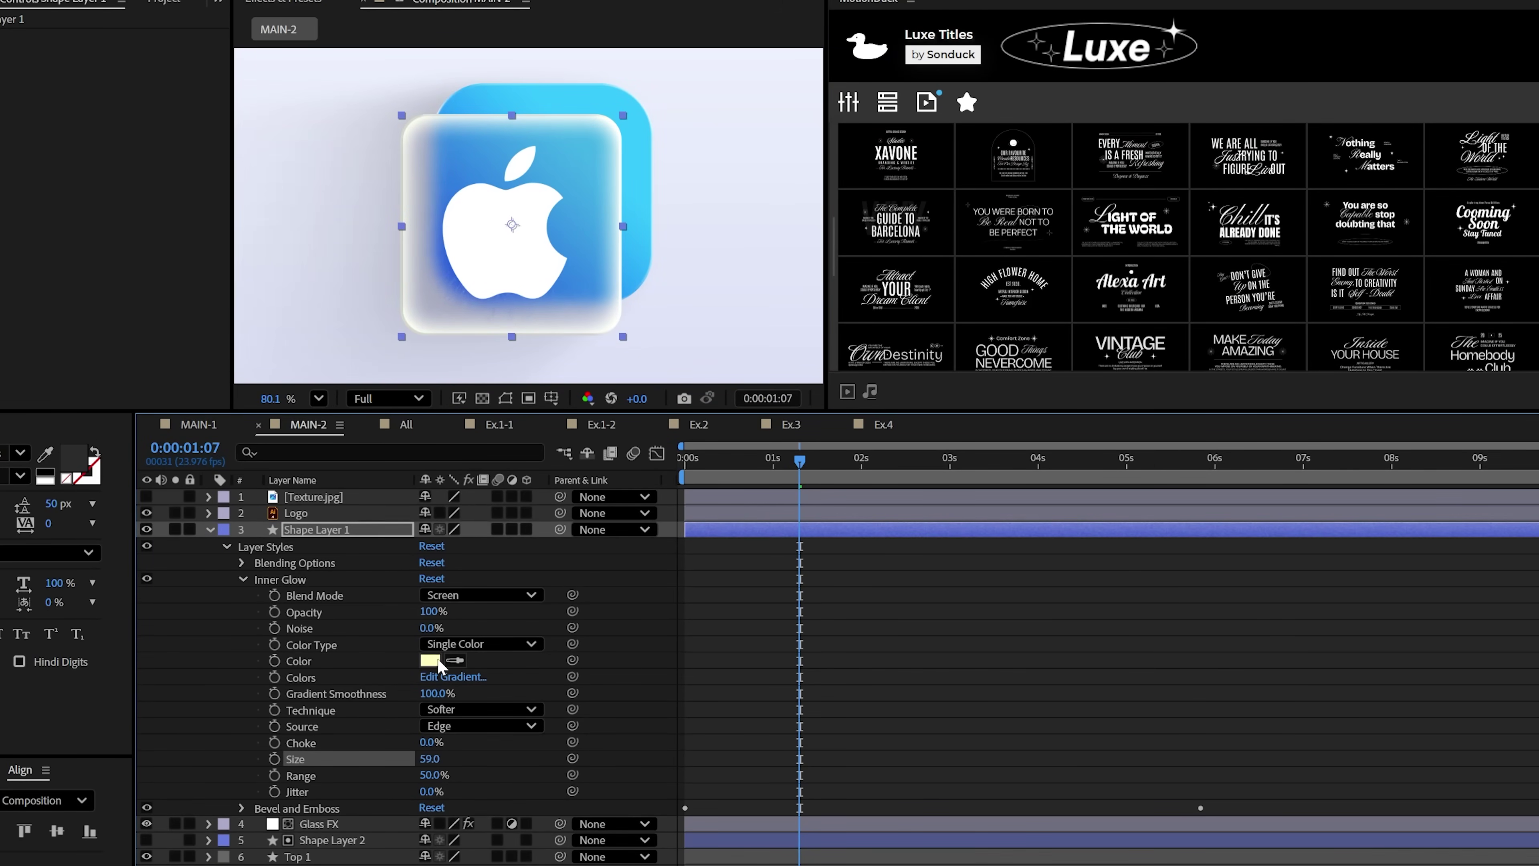
# Step: Pick a new color for Shape Layer 1's inner glow
pyautogui.click(431, 660)
pyautogui.click(412, 552)
pyautogui.moveTo(382, 506); pyautogui.dragTo(409, 548)
pyautogui.click(548, 447)
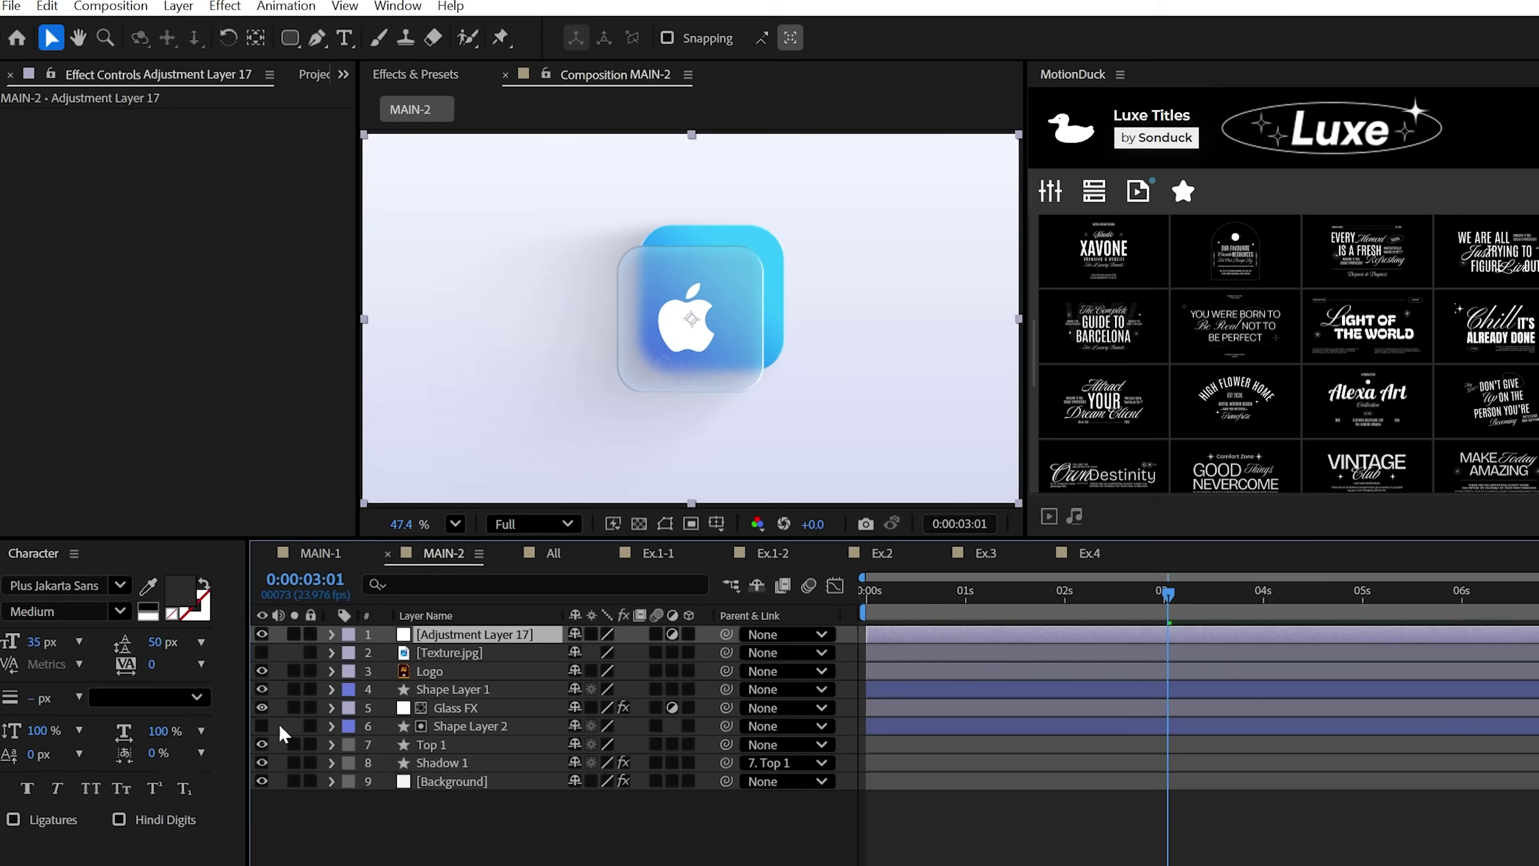
# Step: Apply CC Light Sweep to the topmost adjustment layer and use Shape Layer 2 as its track matte
pyautogui.click(434, 82)
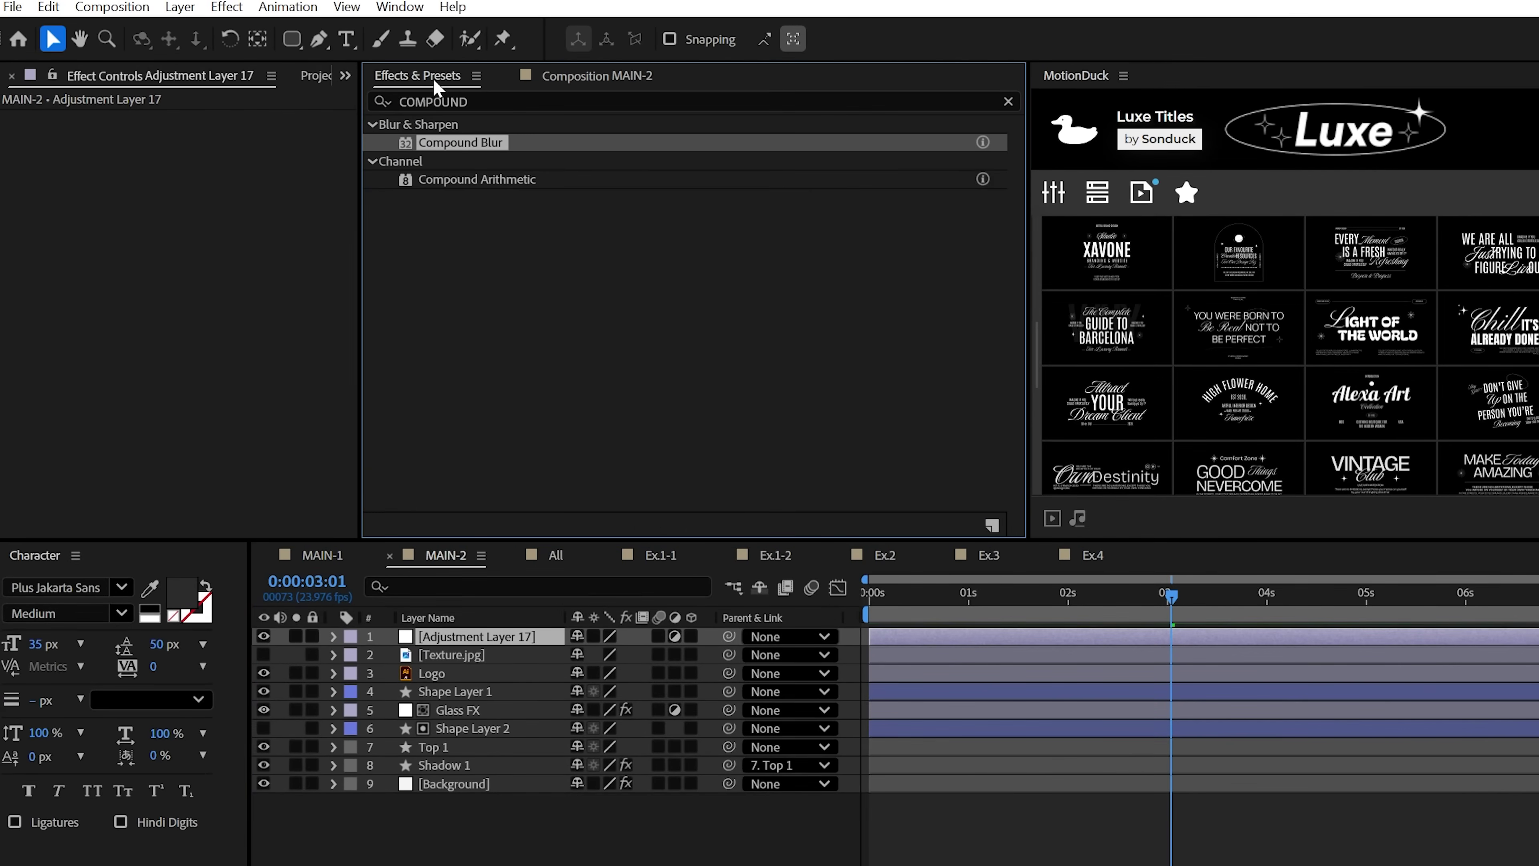
pyautogui.moveTo(459, 178); pyautogui.dragTo(473, 637)
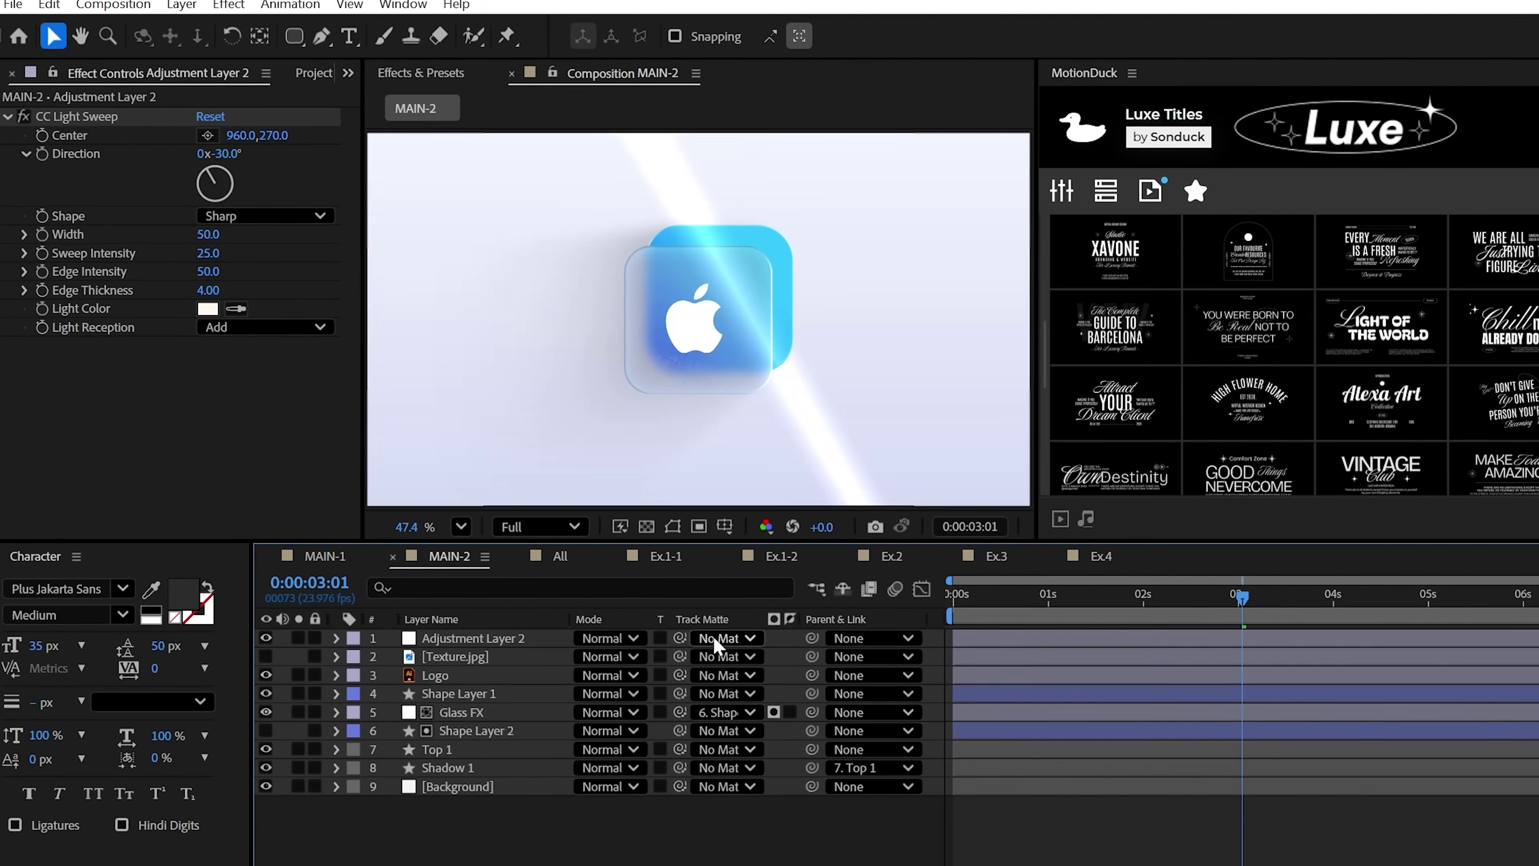
pyautogui.click(717, 644)
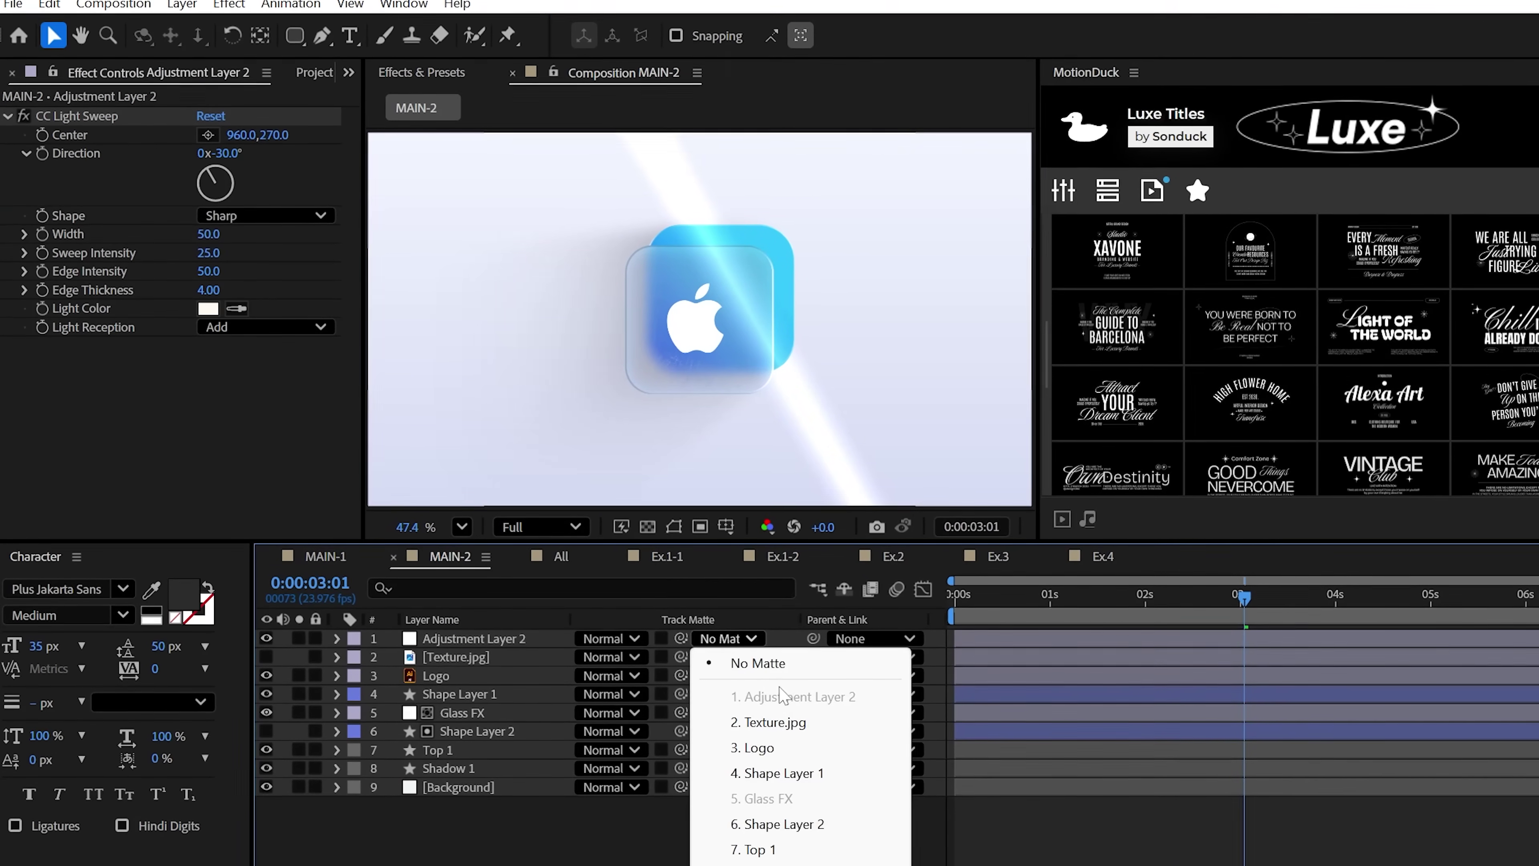
pyautogui.click(770, 824)
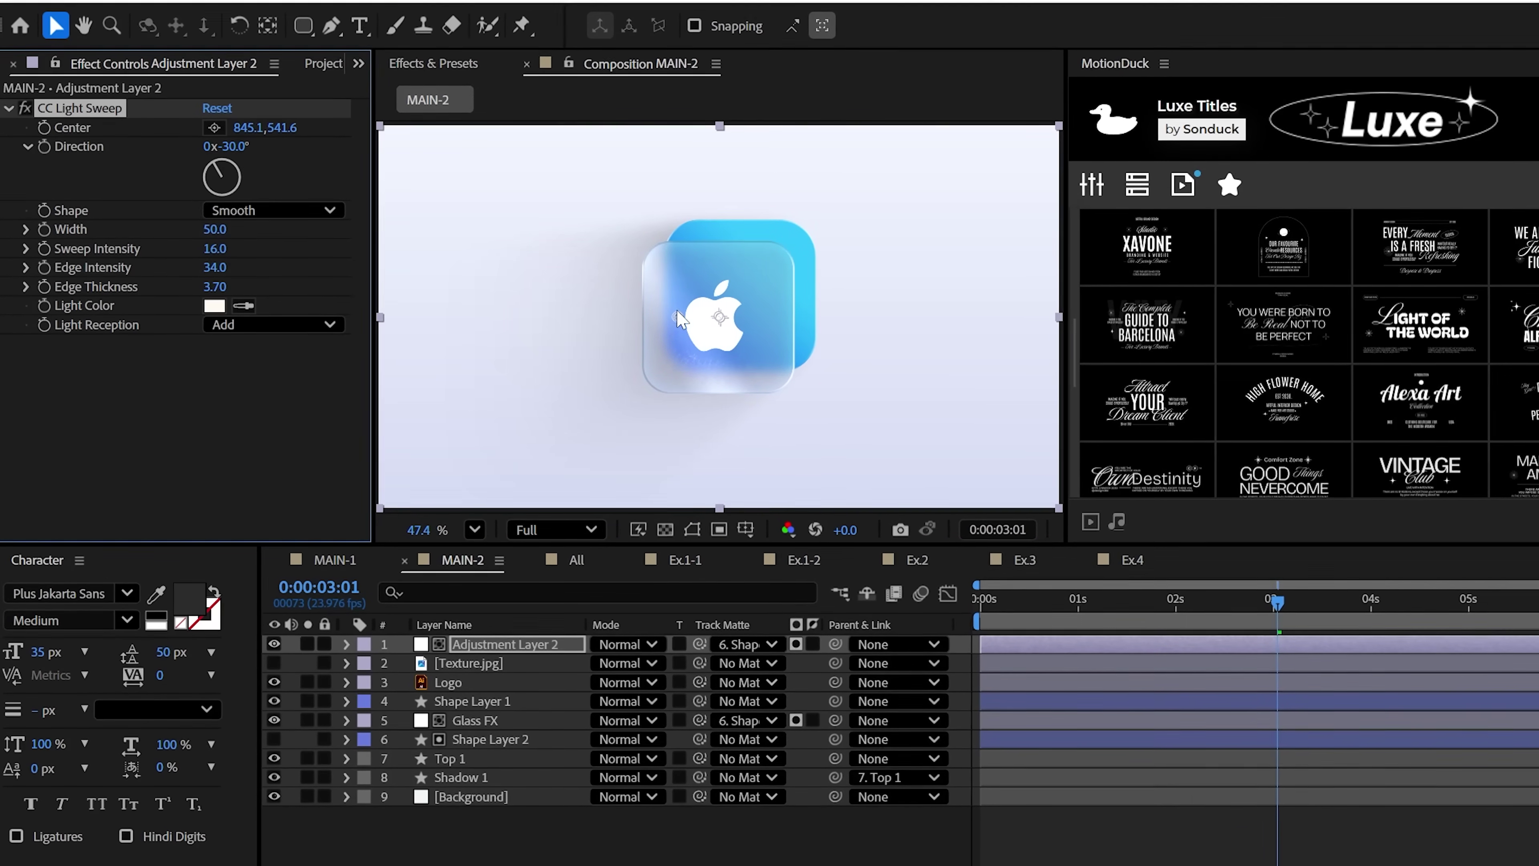
# Step: Keyframe the light sweep's Center at the first frame and advance the current time along the timeline
pyautogui.press('Home')
pyautogui.click(42, 127)
pyautogui.moveTo(981, 602); pyautogui.dragTo(1436, 607)
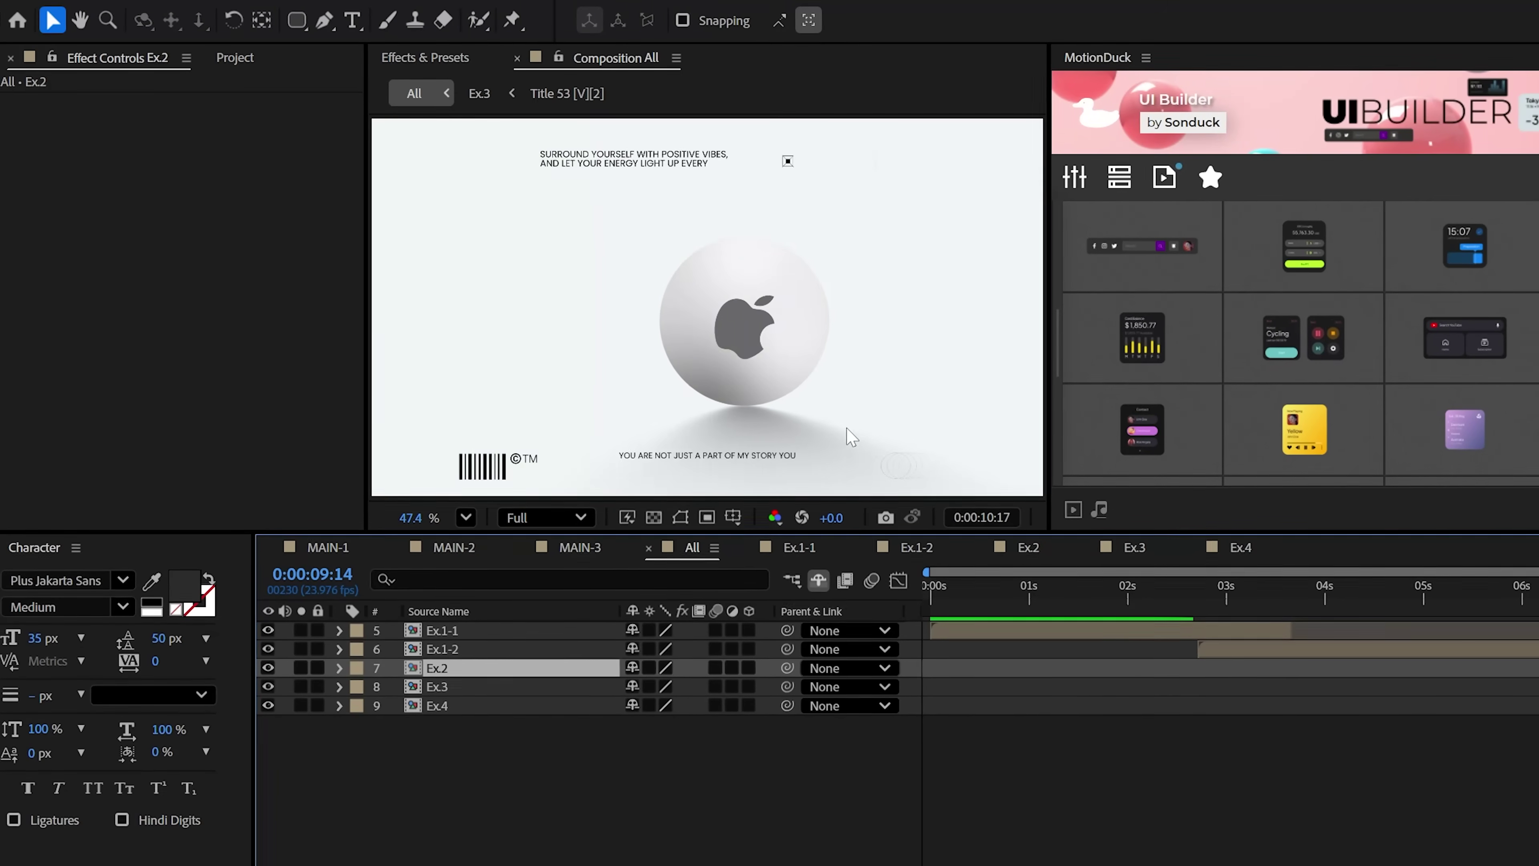
# Step: In the MAIN-3 composition, make the upper Background layer 3D and set its X rotation to 90°
pyautogui.click(547, 546)
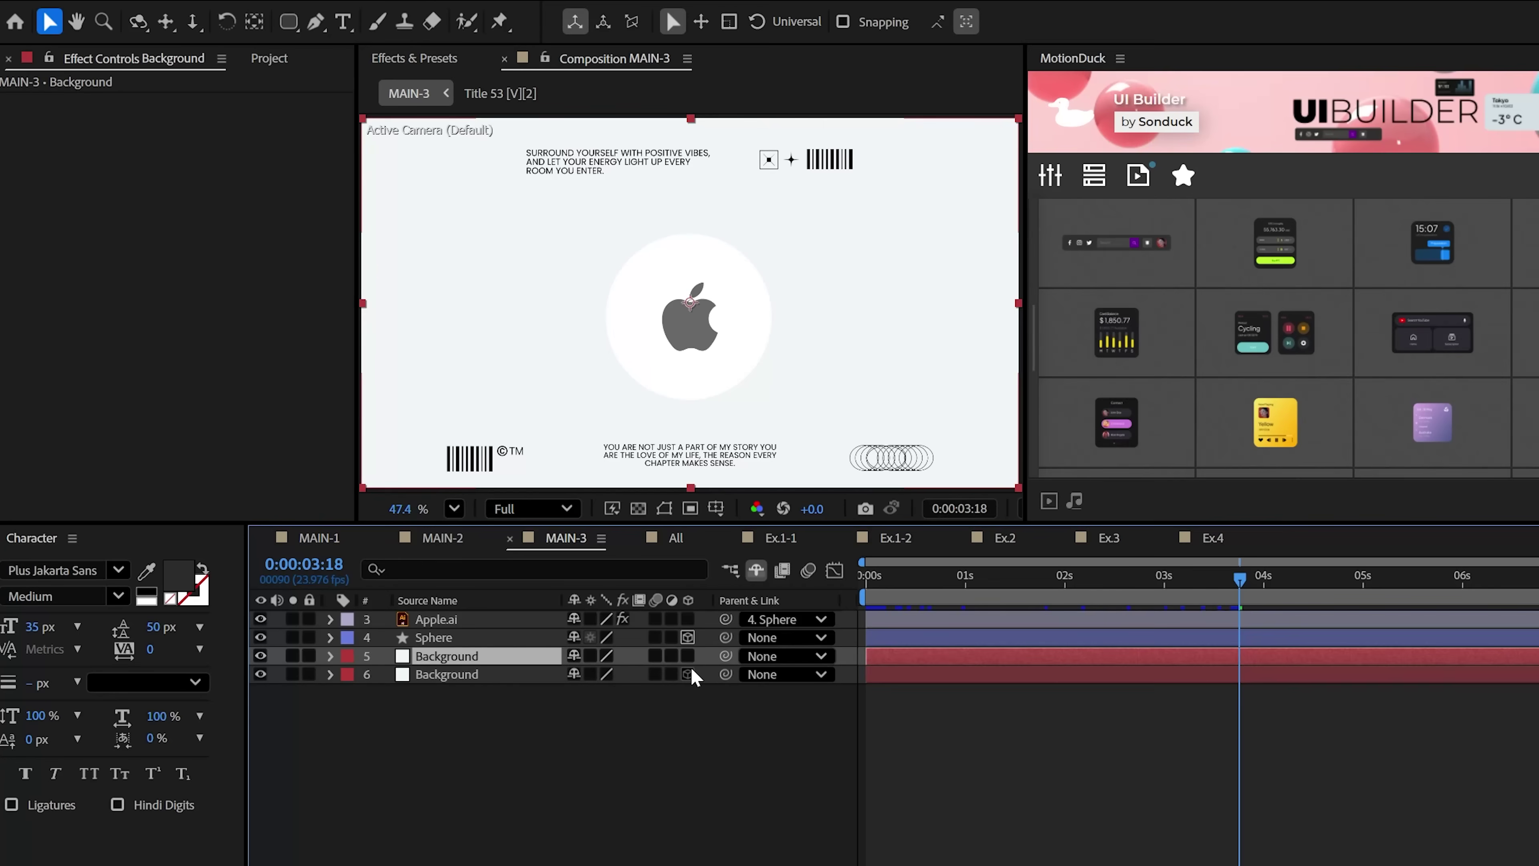
pyautogui.click(330, 656)
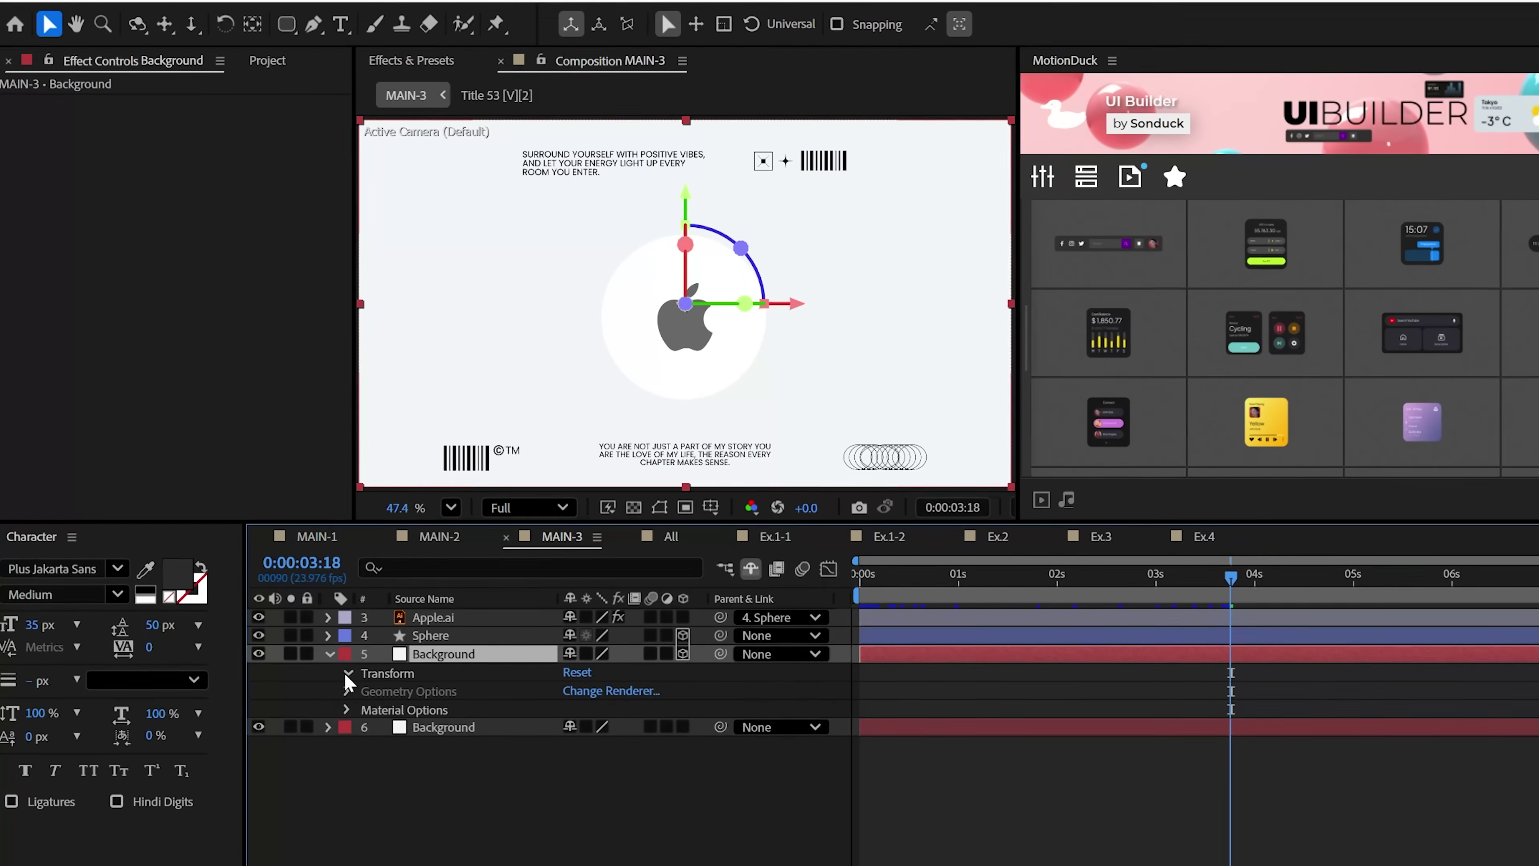
pyautogui.press('r')
pyautogui.click(587, 690)
pyautogui.write('90')
pyautogui.press('Return')
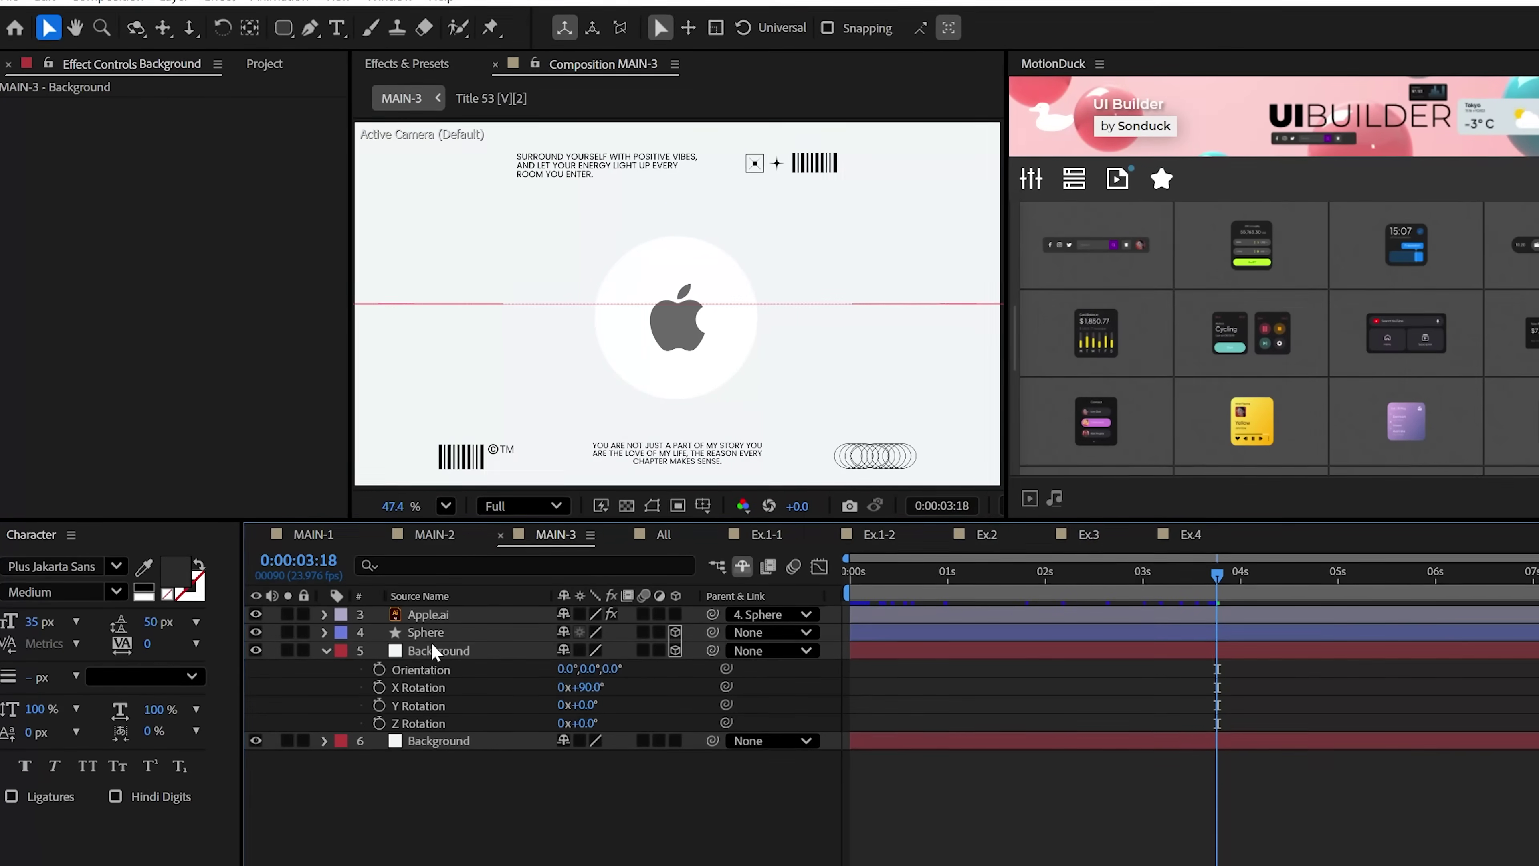
# Step: Move the rotated Background layer down to the sphere's base and scale it up as a floor plane
pyautogui.press('p')
pyautogui.moveTo(596, 668); pyautogui.dragTo(787, 666)
pyautogui.click(255, 685)
pyautogui.press('s')
pyautogui.moveTo(568, 662); pyautogui.dragTo(800, 665)
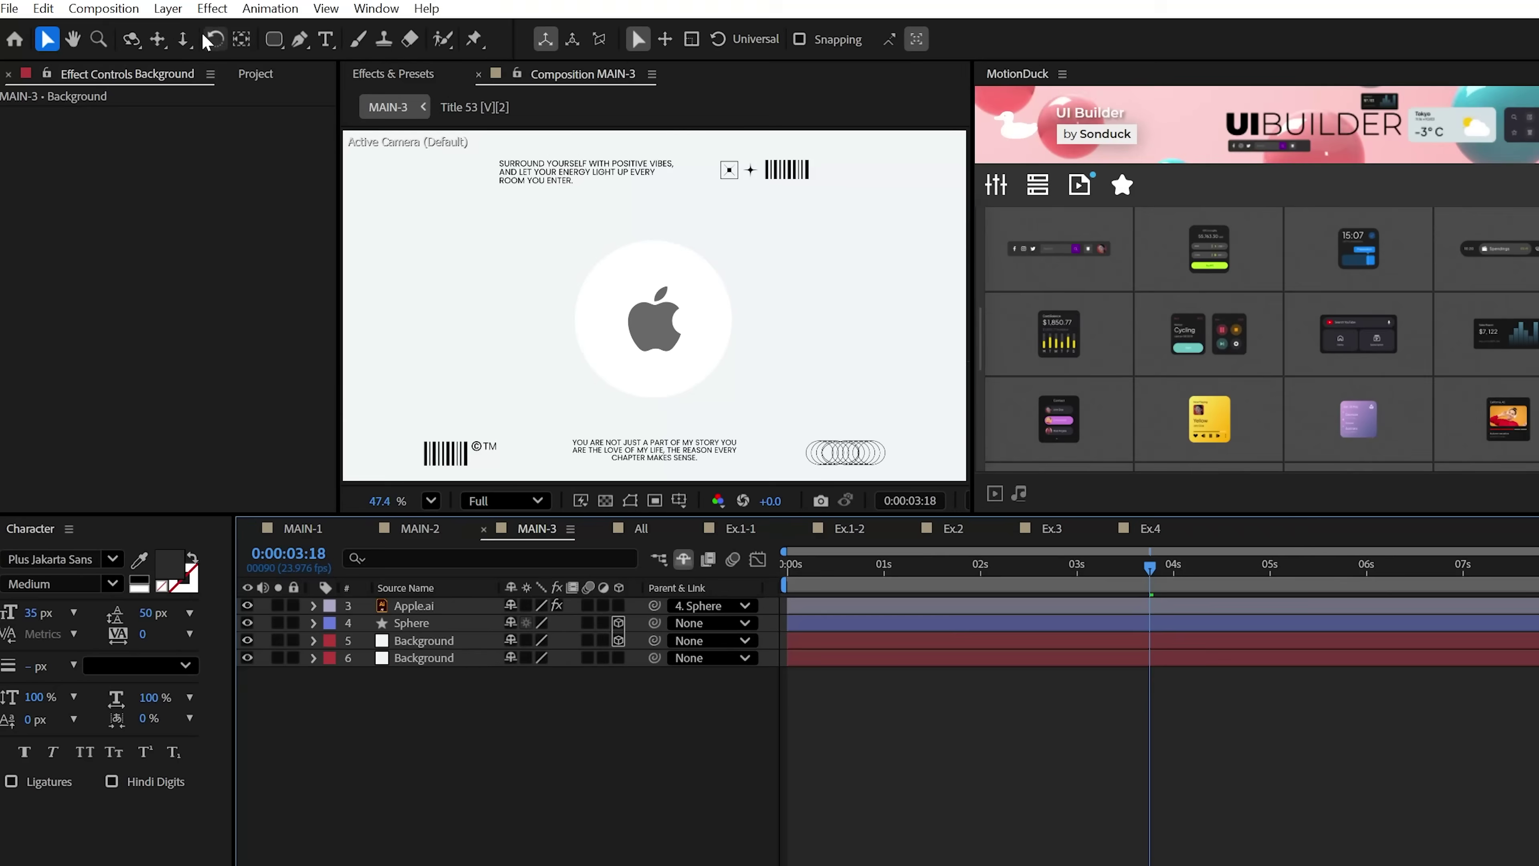
# Step: Add a new point light to the MAIN-3 composition
pyautogui.click(173, 10)
pyautogui.moveTo(388, 35)
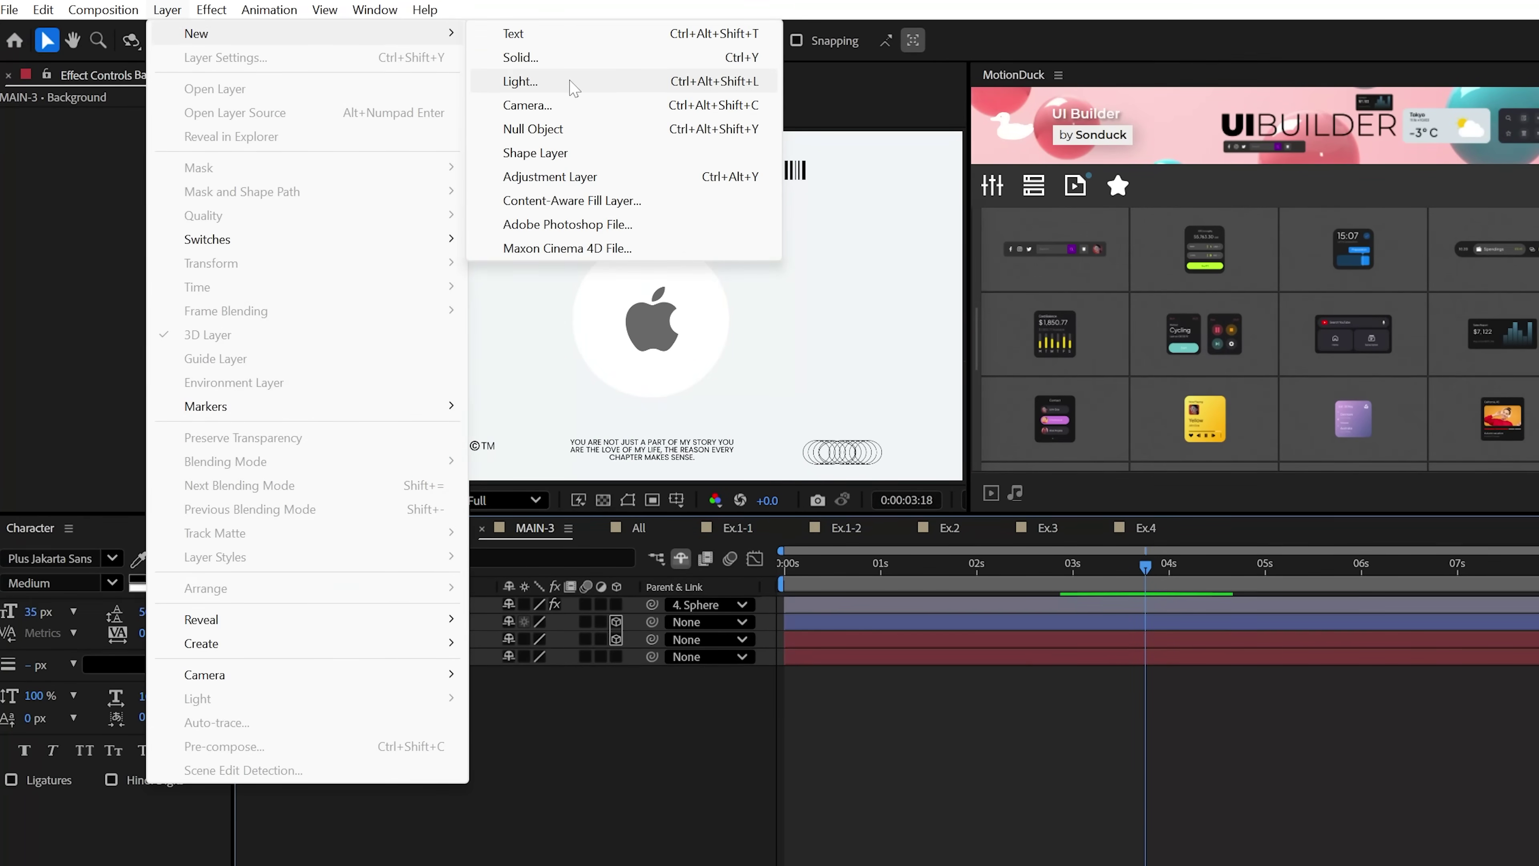
pyautogui.click(570, 82)
pyautogui.moveTo(1159, 383); pyautogui.dragTo(415, 151)
pyautogui.click(604, 743)
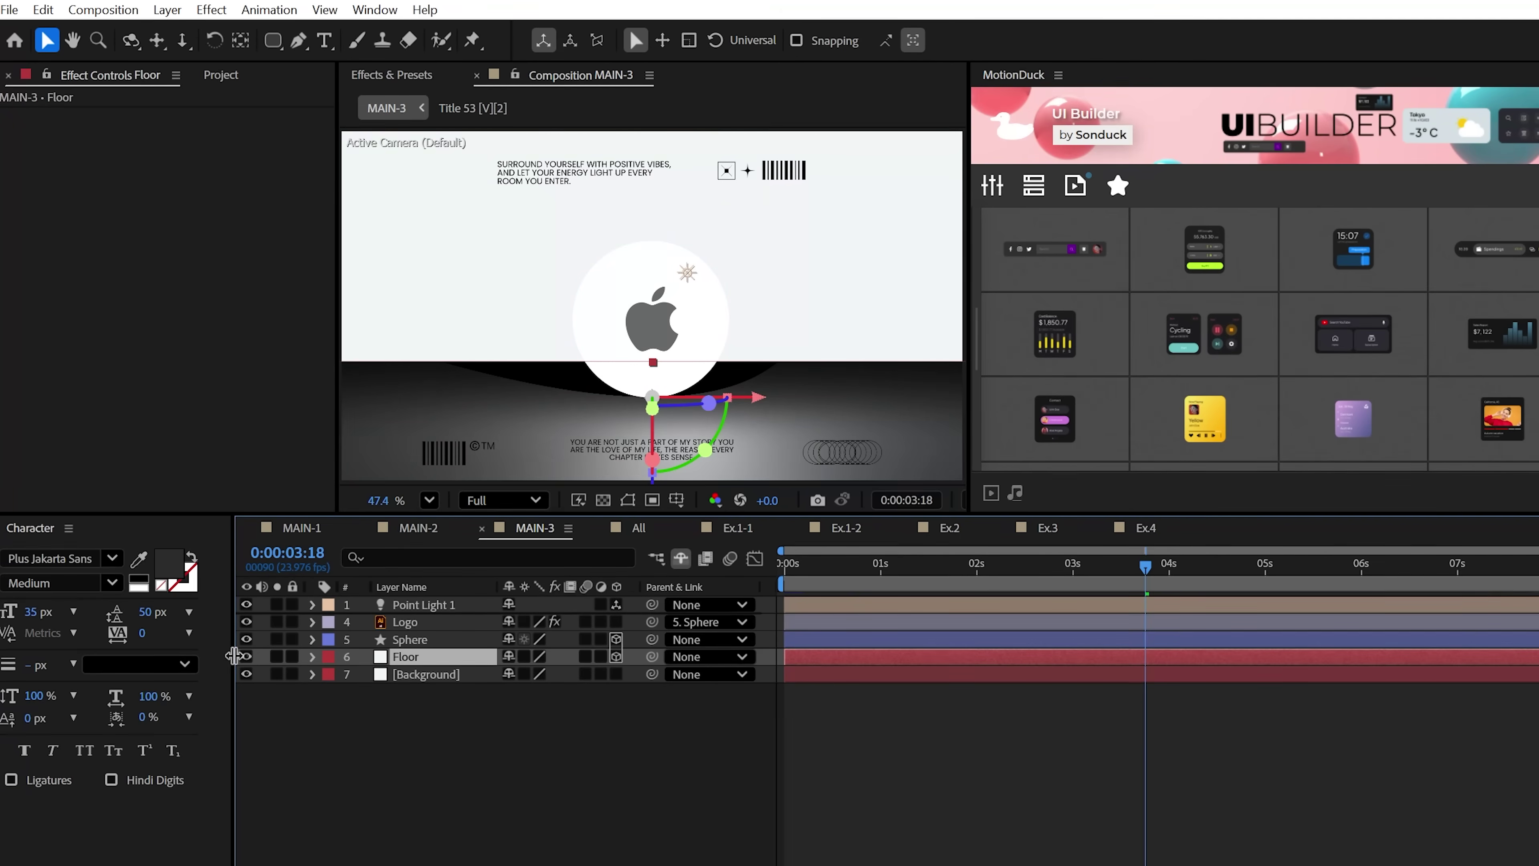
# Step: Turn off Accepts Lights in the material options of both the Floor and Sphere layers
pyautogui.click(312, 656)
pyautogui.click(332, 675)
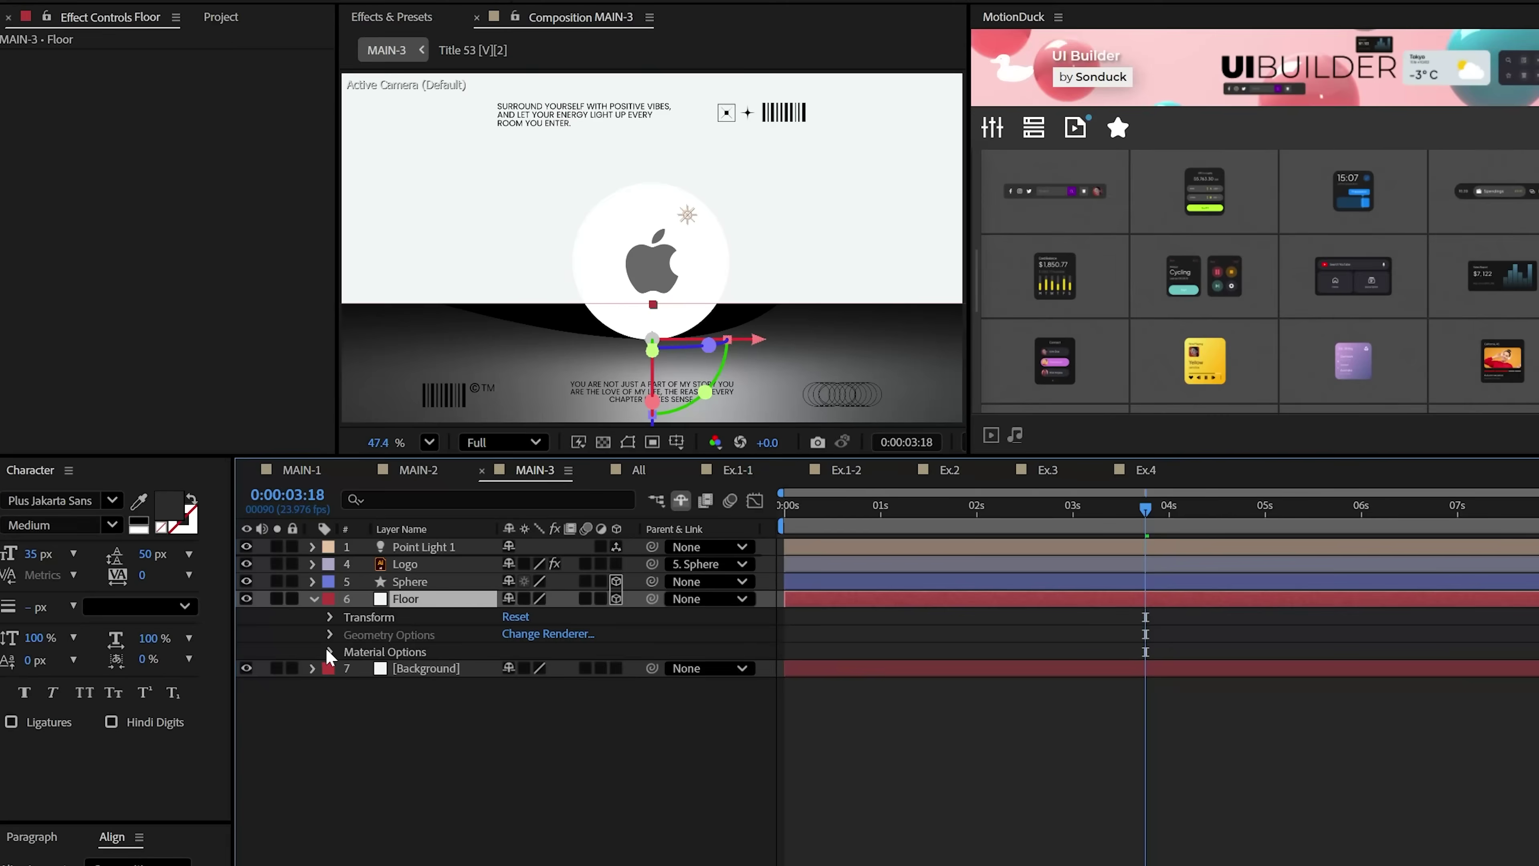
pyautogui.click(330, 709)
pyautogui.click(510, 663)
pyautogui.click(314, 523)
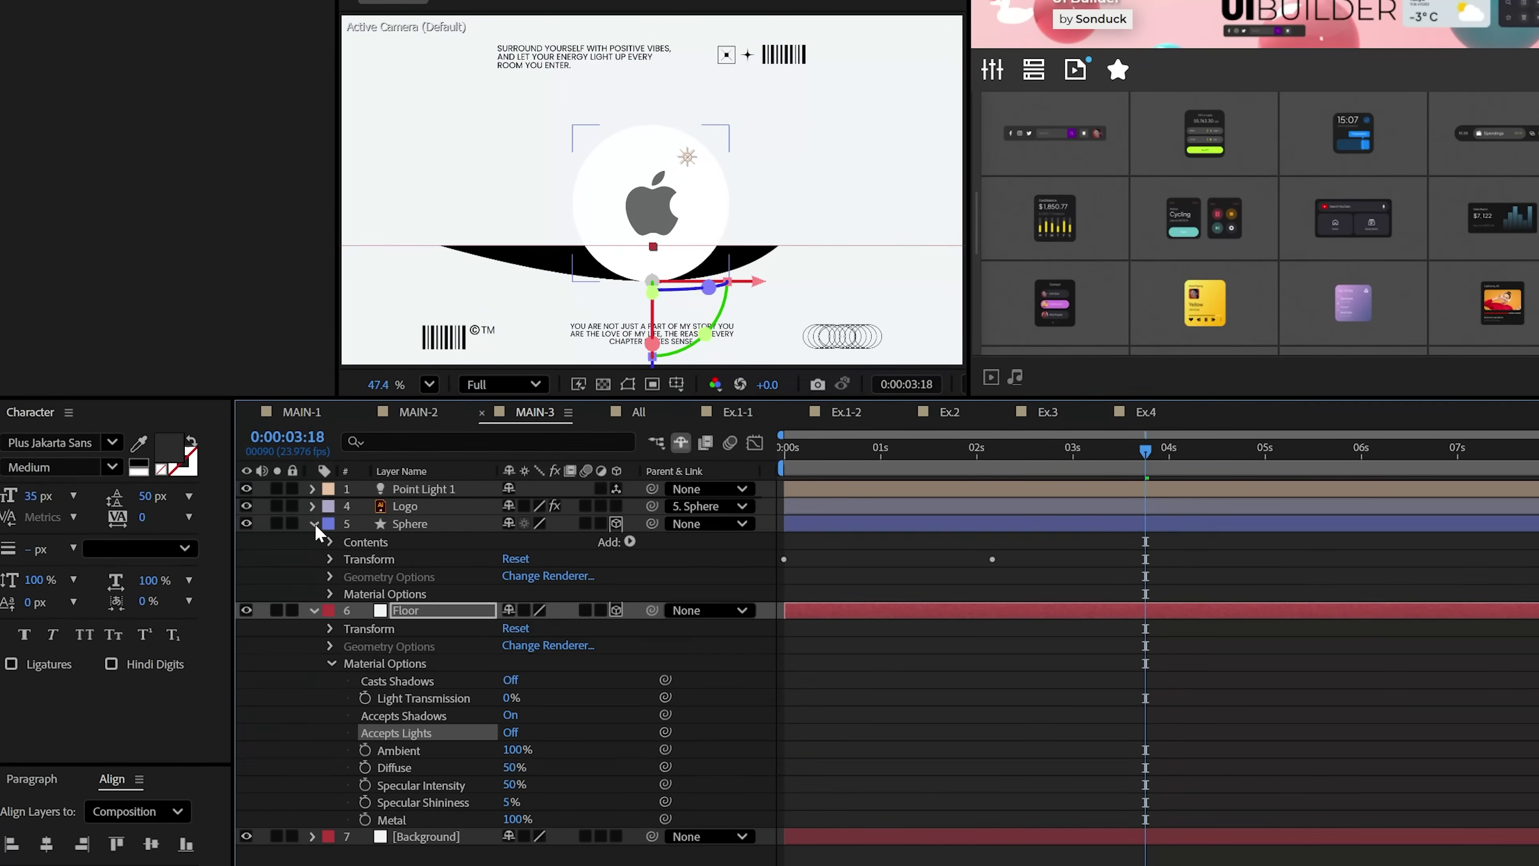
pyautogui.click(332, 593)
pyautogui.click(511, 663)
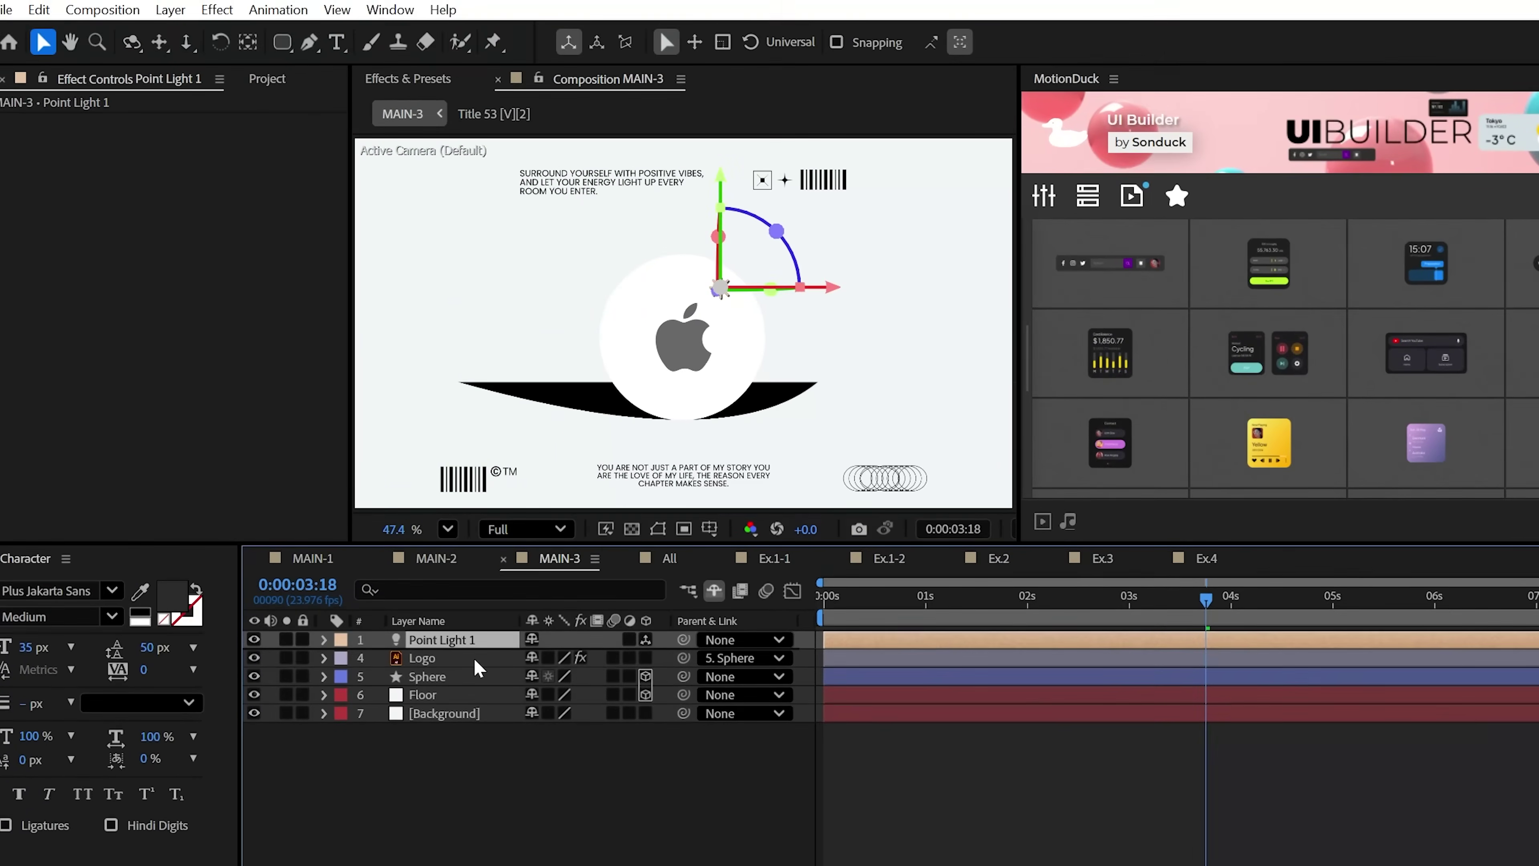
# Step: Move Point Light 1 behind the sphere to position 1040, 694, 1953.3
pyautogui.press('p')
pyautogui.moveTo(602, 656); pyautogui.dragTo(942, 693)
pyautogui.moveTo(581, 667); pyautogui.dragTo(806, 689)
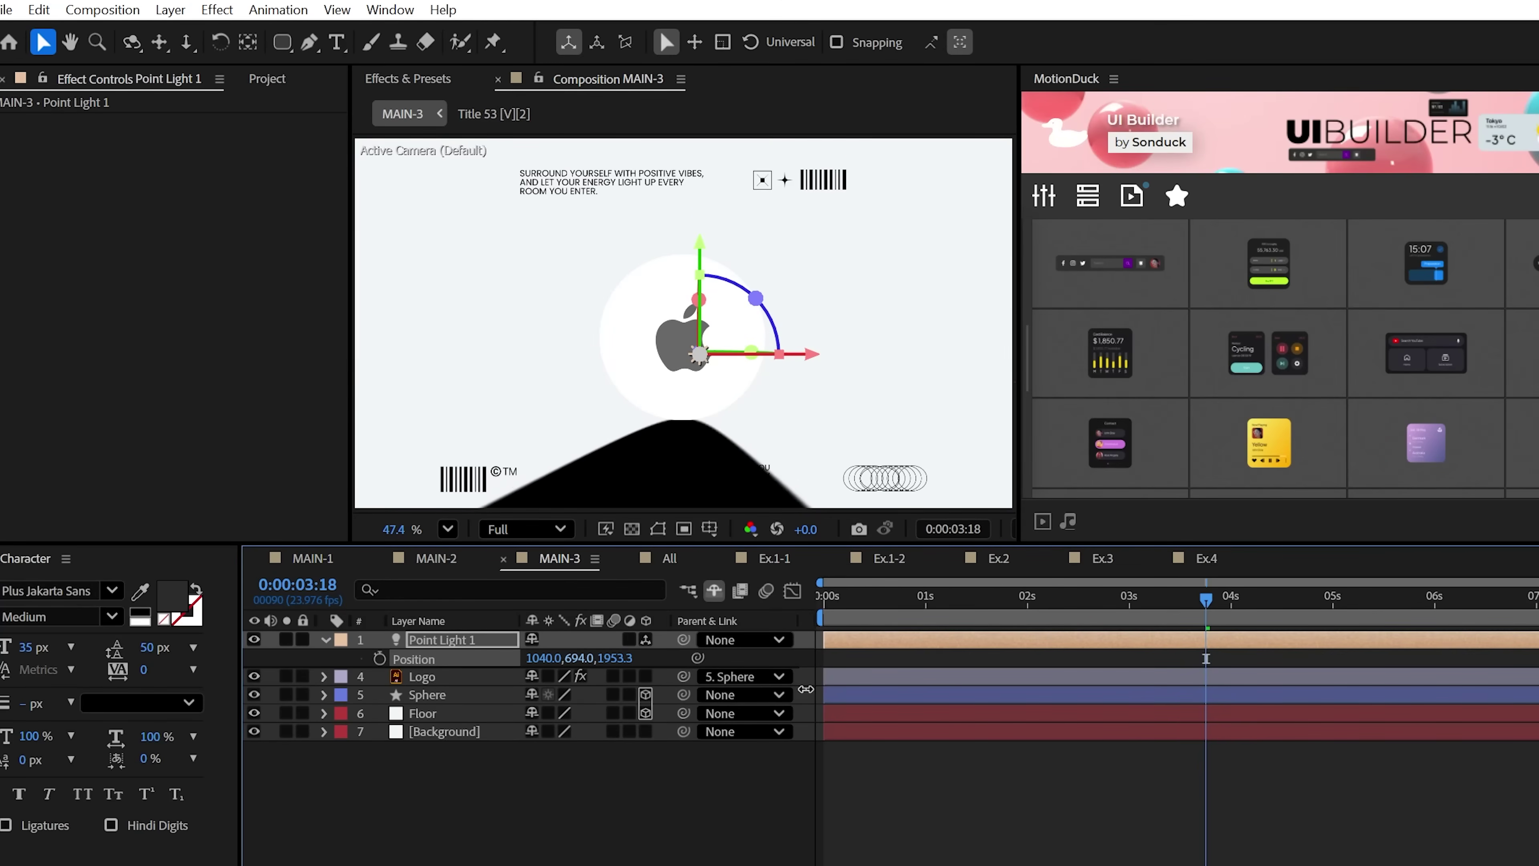
# Step: Set the falloff of Point Light 1 to Smooth in its light options
pyautogui.click(326, 640)
pyautogui.click(326, 640)
pyautogui.click(343, 678)
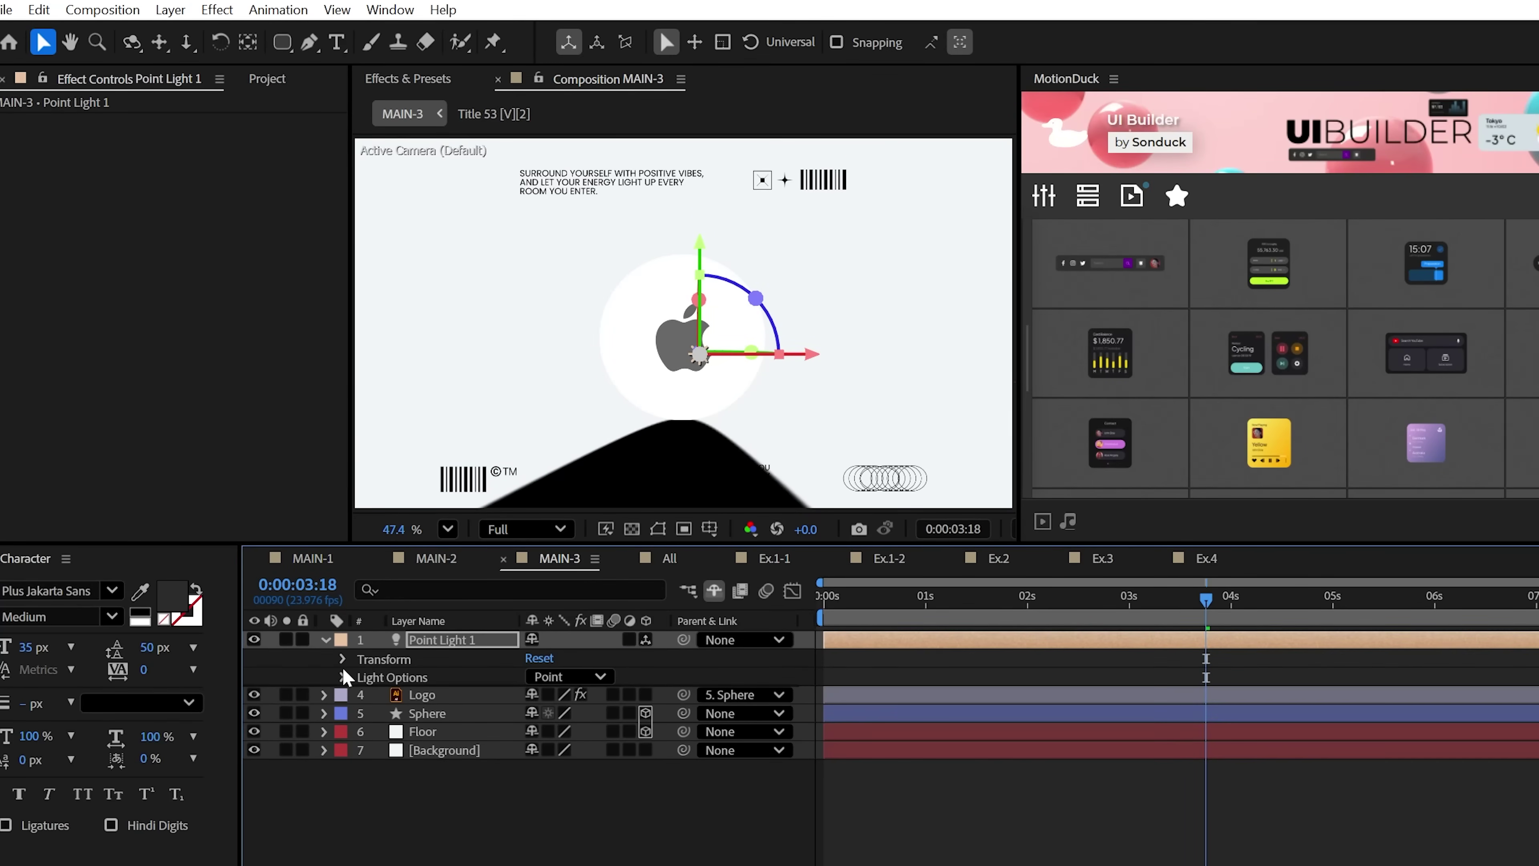
pyautogui.click(576, 732)
pyautogui.click(546, 779)
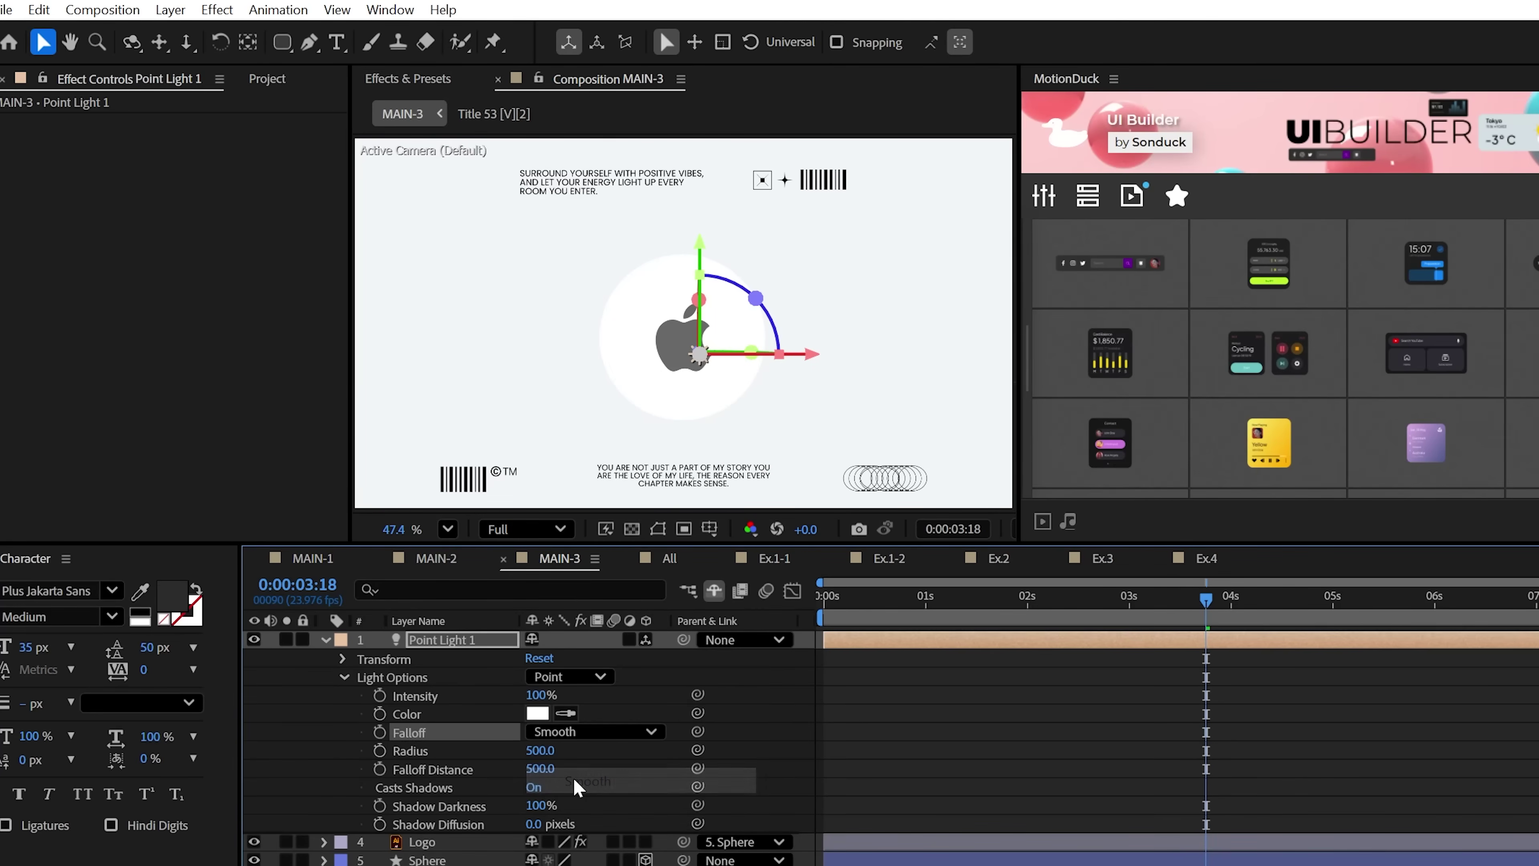
# Step: Set Point Light 1's radius to 121, falloff distance to 3025 and shadow diffusion to 56 pixels
pyautogui.moveTo(646, 764); pyautogui.dragTo(968, 782)
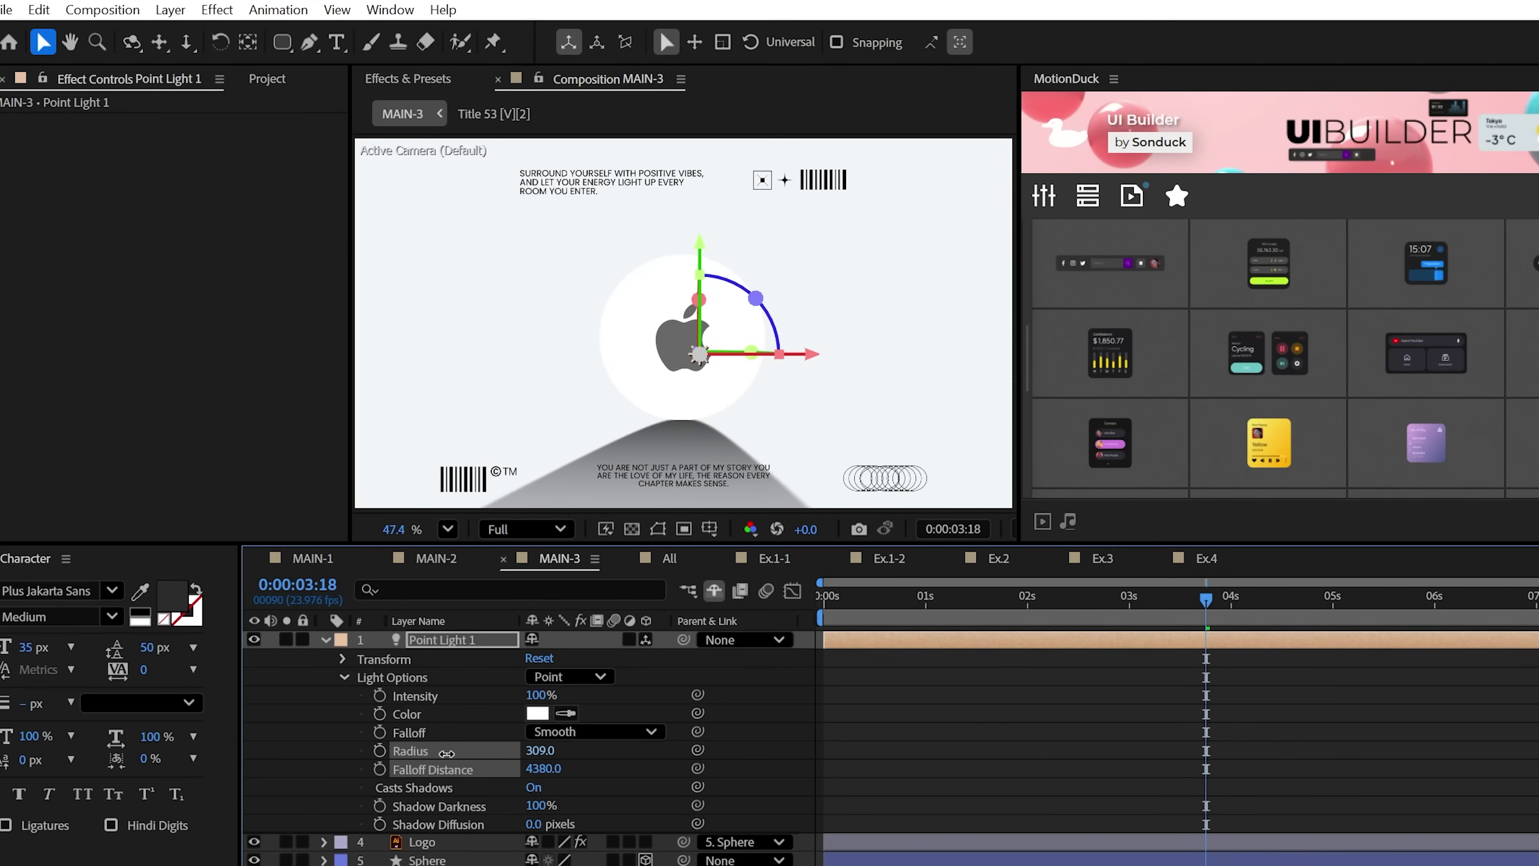
pyautogui.moveTo(446, 754); pyautogui.dragTo(264, 768)
pyautogui.moveTo(543, 769); pyautogui.dragTo(459, 778)
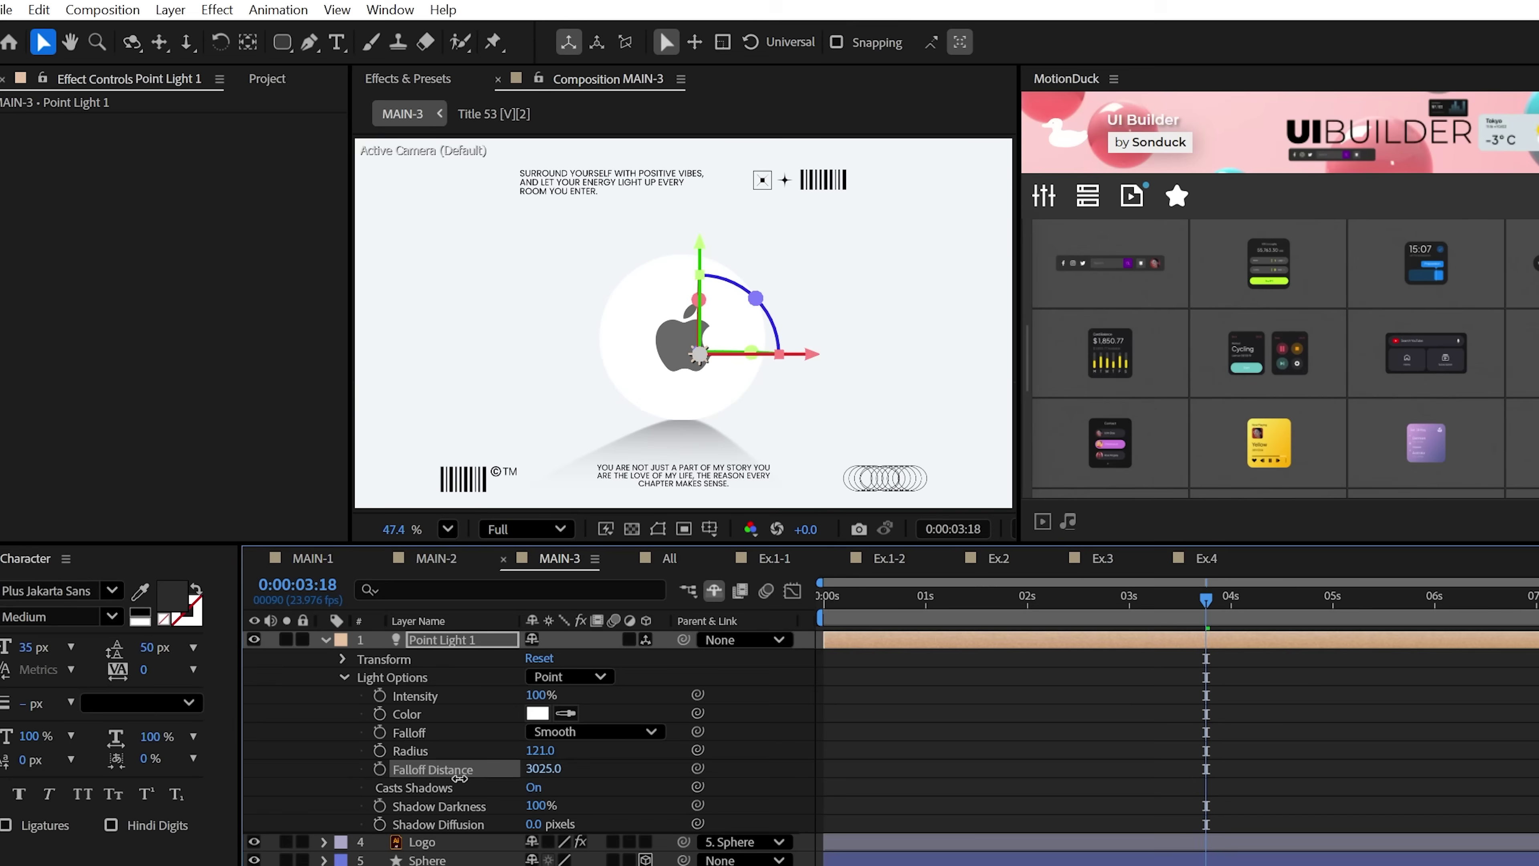
pyautogui.click(597, 797)
pyautogui.moveTo(530, 826); pyautogui.dragTo(563, 824)
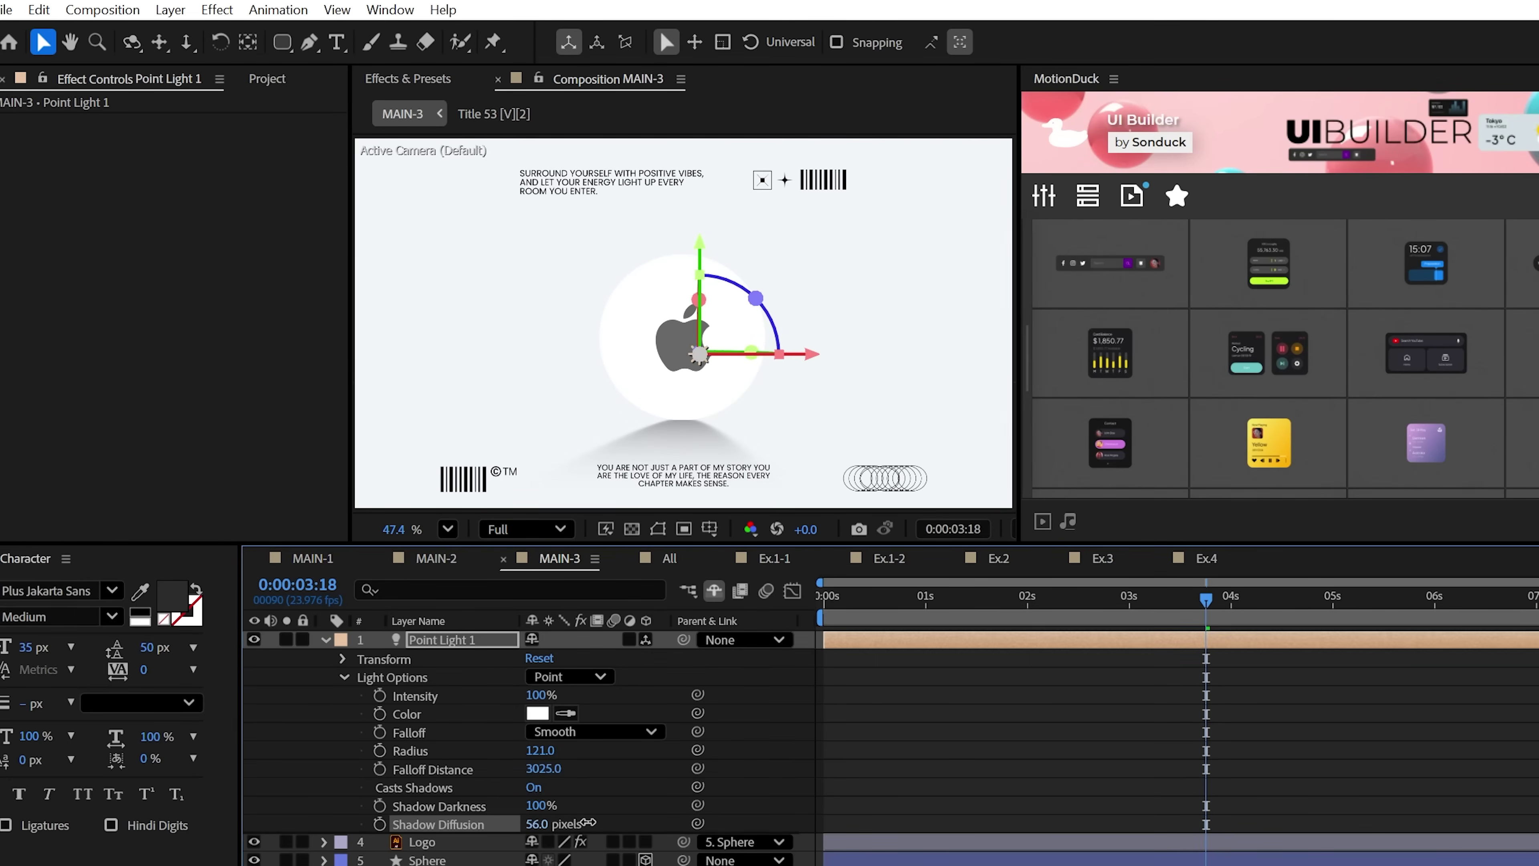
# Step: Find the 4-Color Gradient effect and apply it to the Sphere layer
pyautogui.click(429, 678)
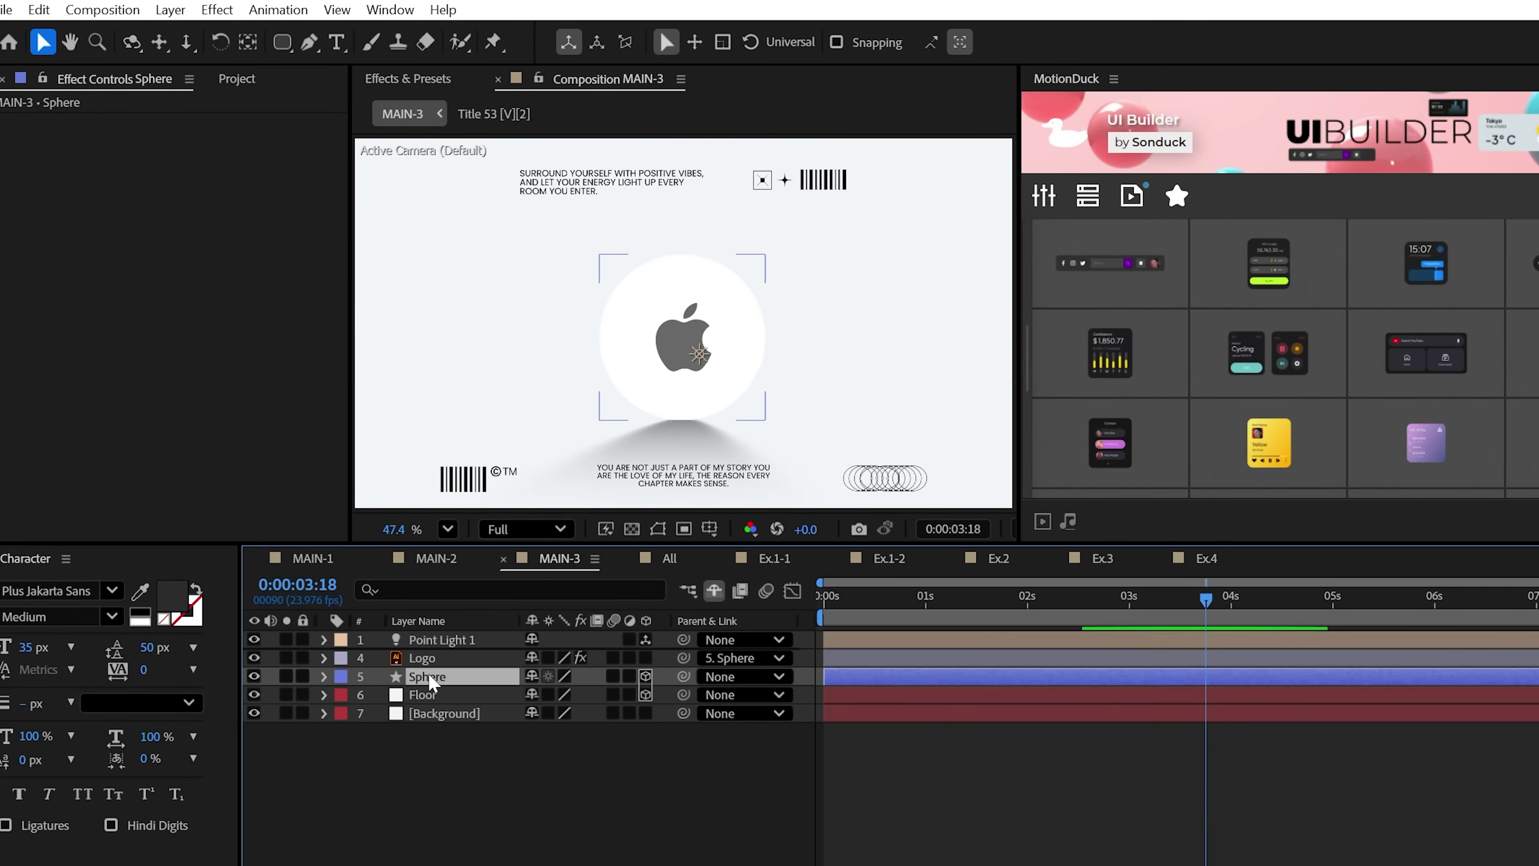
pyautogui.click(407, 79)
pyautogui.click(406, 103)
pyautogui.write('4-c')
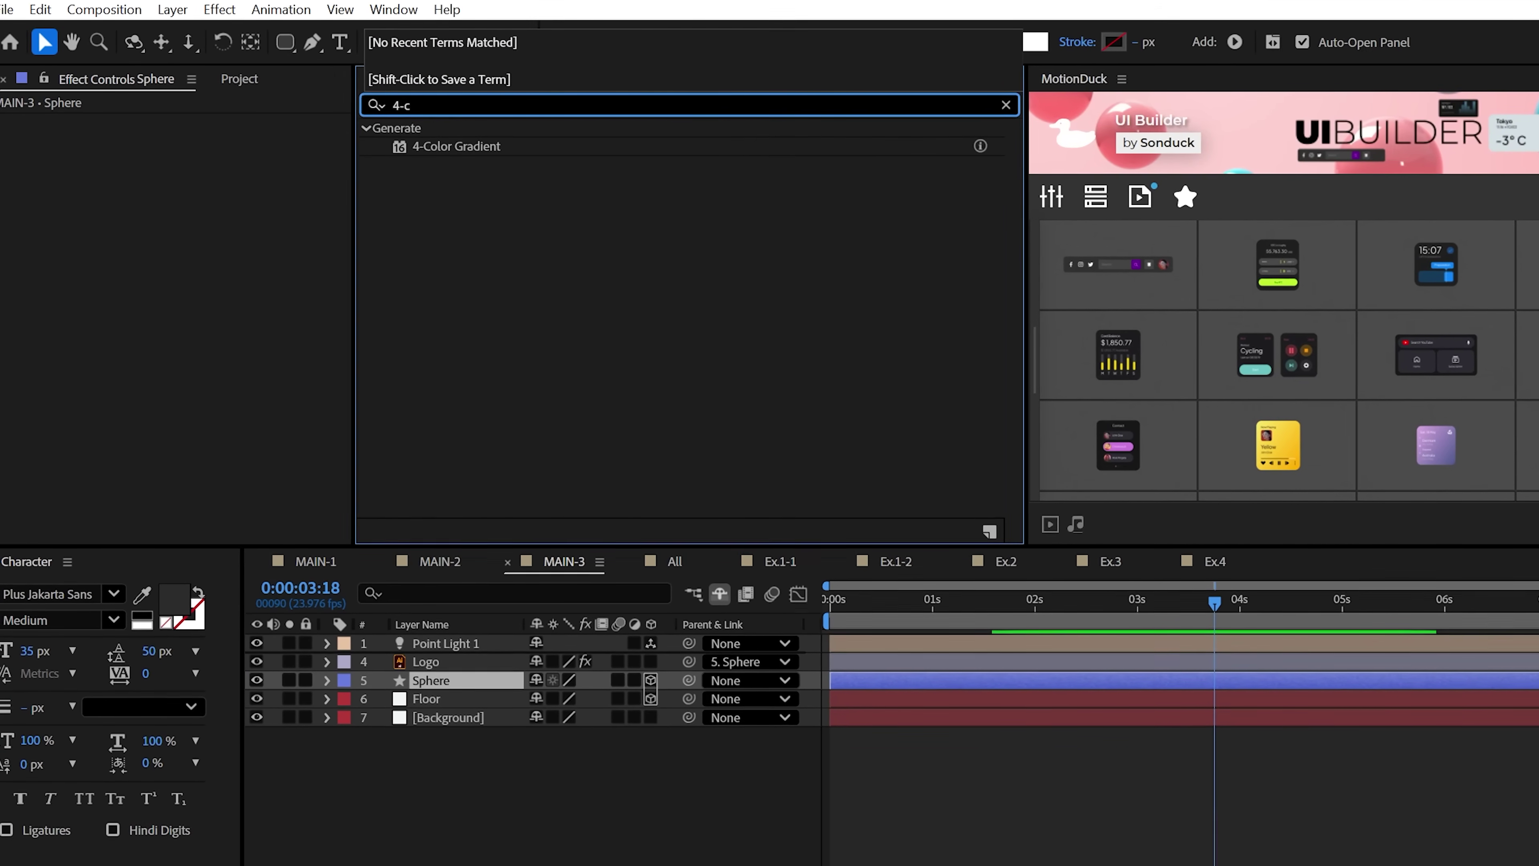
pyautogui.moveTo(455, 144); pyautogui.dragTo(441, 681)
# Step: Set Color 1 and Color 2 of the sphere's 4-Color Gradient to white
pyautogui.click(201, 179)
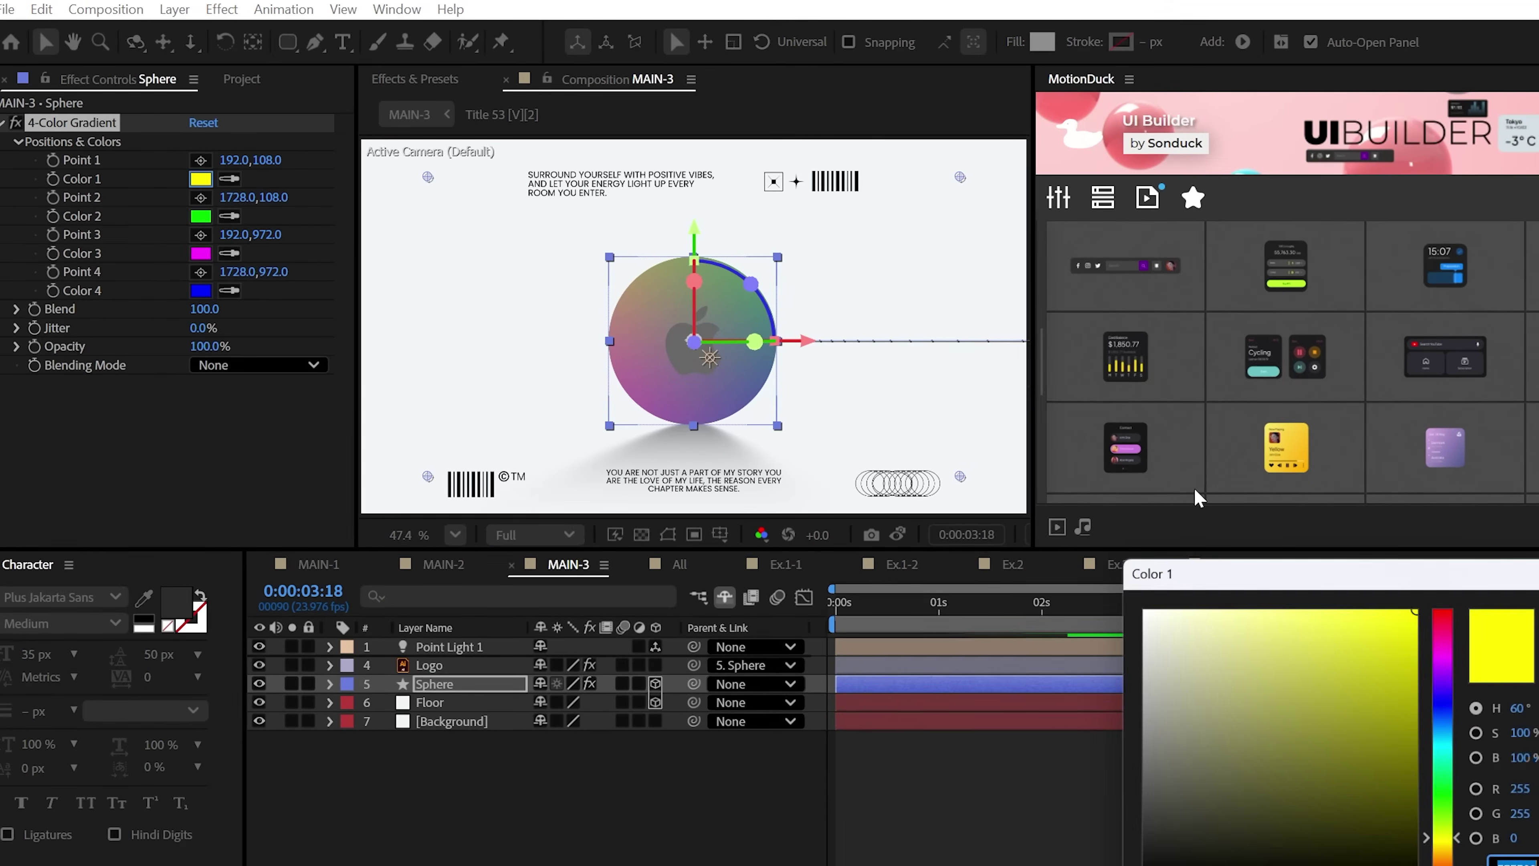
pyautogui.moveTo(1303, 567); pyautogui.dragTo(644, 309)
pyautogui.click(488, 348)
pyautogui.click(955, 354)
pyautogui.click(201, 215)
pyautogui.moveTo(1242, 566); pyautogui.dragTo(440, 252)
pyautogui.click(355, 289)
pyautogui.click(823, 297)
# Step: Set Color 3 of the sphere's gradient to light gray and Color 4 to dark gray, and preview the composition
pyautogui.click(202, 254)
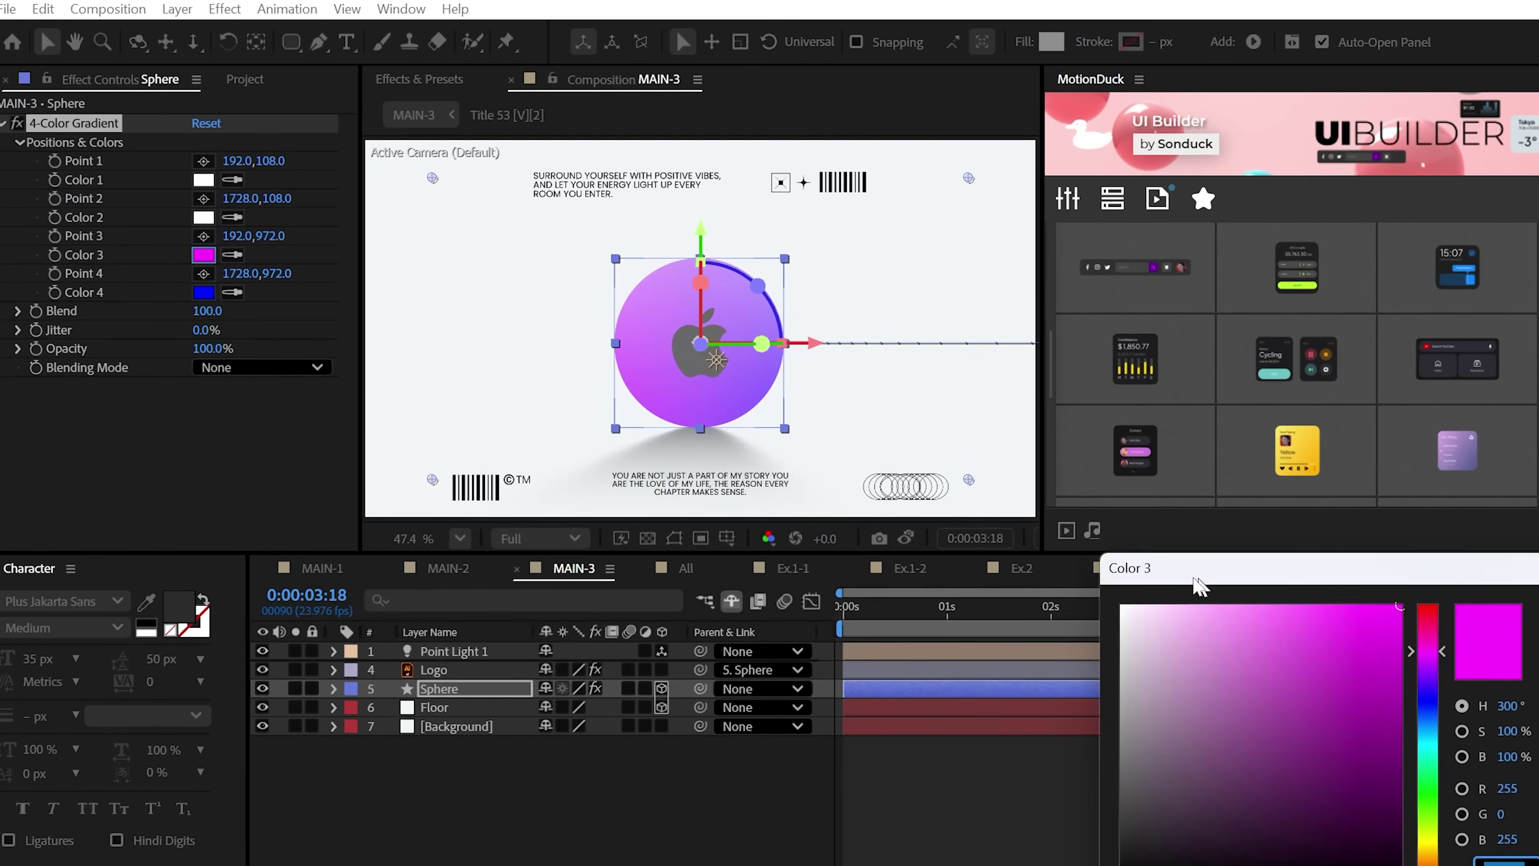
pyautogui.moveTo(1196, 583); pyautogui.dragTo(504, 376)
pyautogui.moveTo(449, 425); pyautogui.dragTo(413, 431)
pyautogui.click(205, 293)
pyautogui.moveTo(449, 591); pyautogui.dragTo(376, 591)
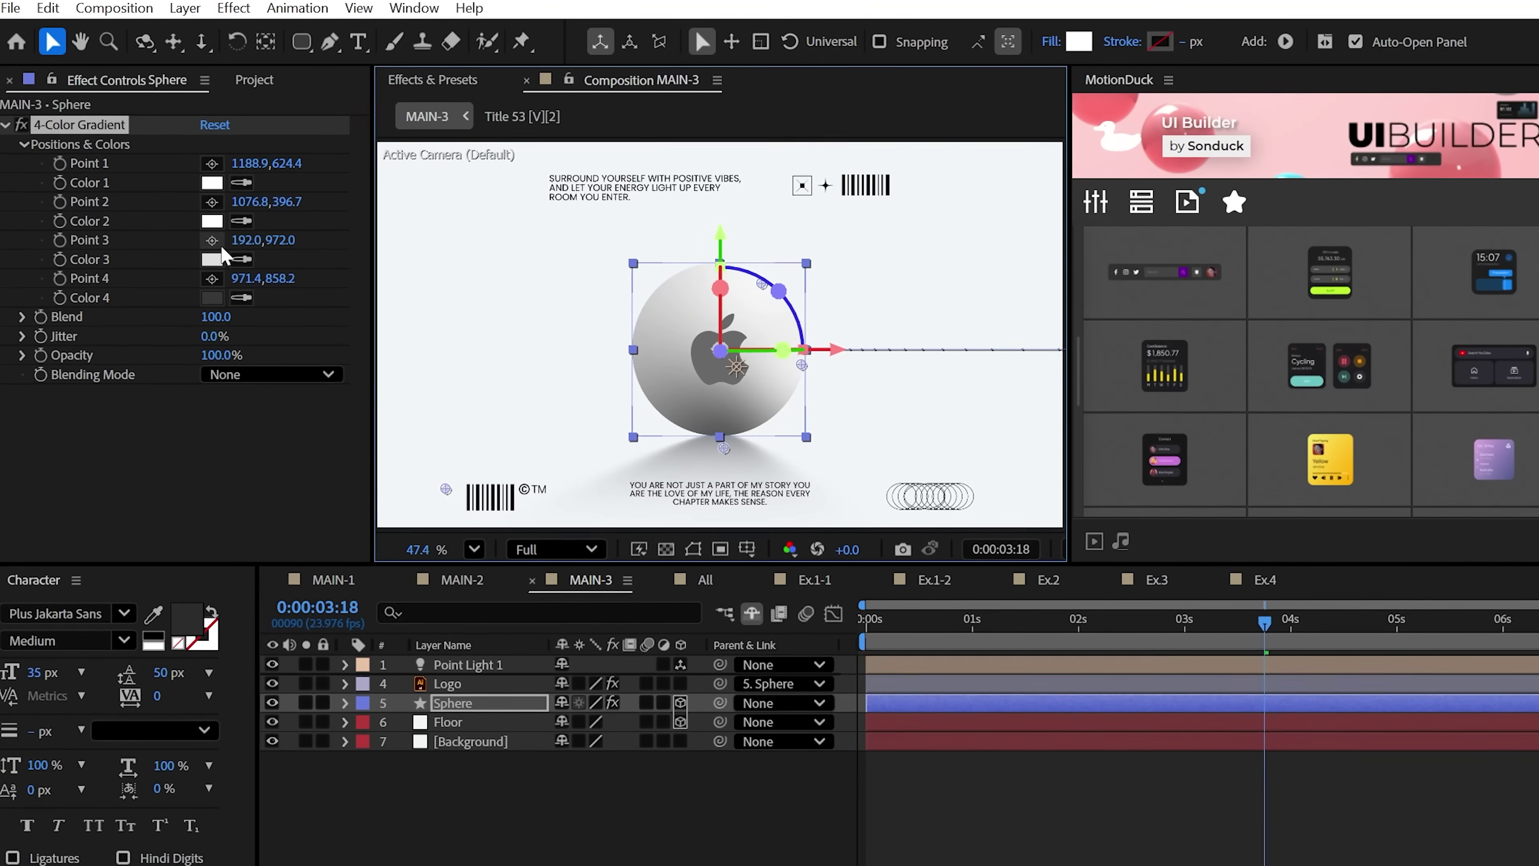
pyautogui.press('space')
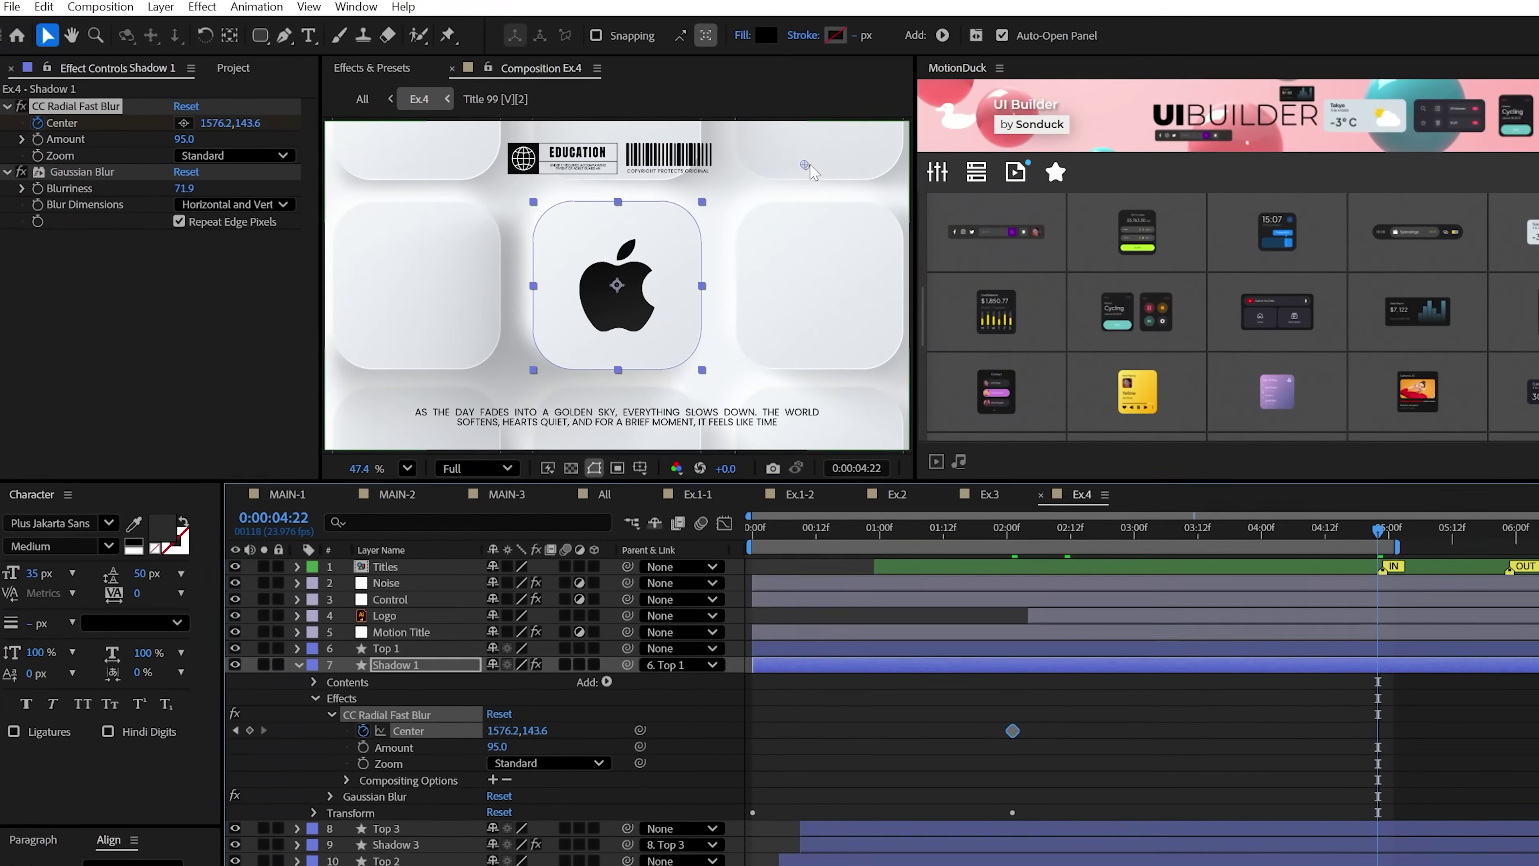
# Step: In Ex.4, move the CC Radial Fast Blur center of Shadow 1 to about 549.8, 137.2 at 0:00:04:22
pyautogui.moveTo(792, 160); pyautogui.dragTo(499, 146)
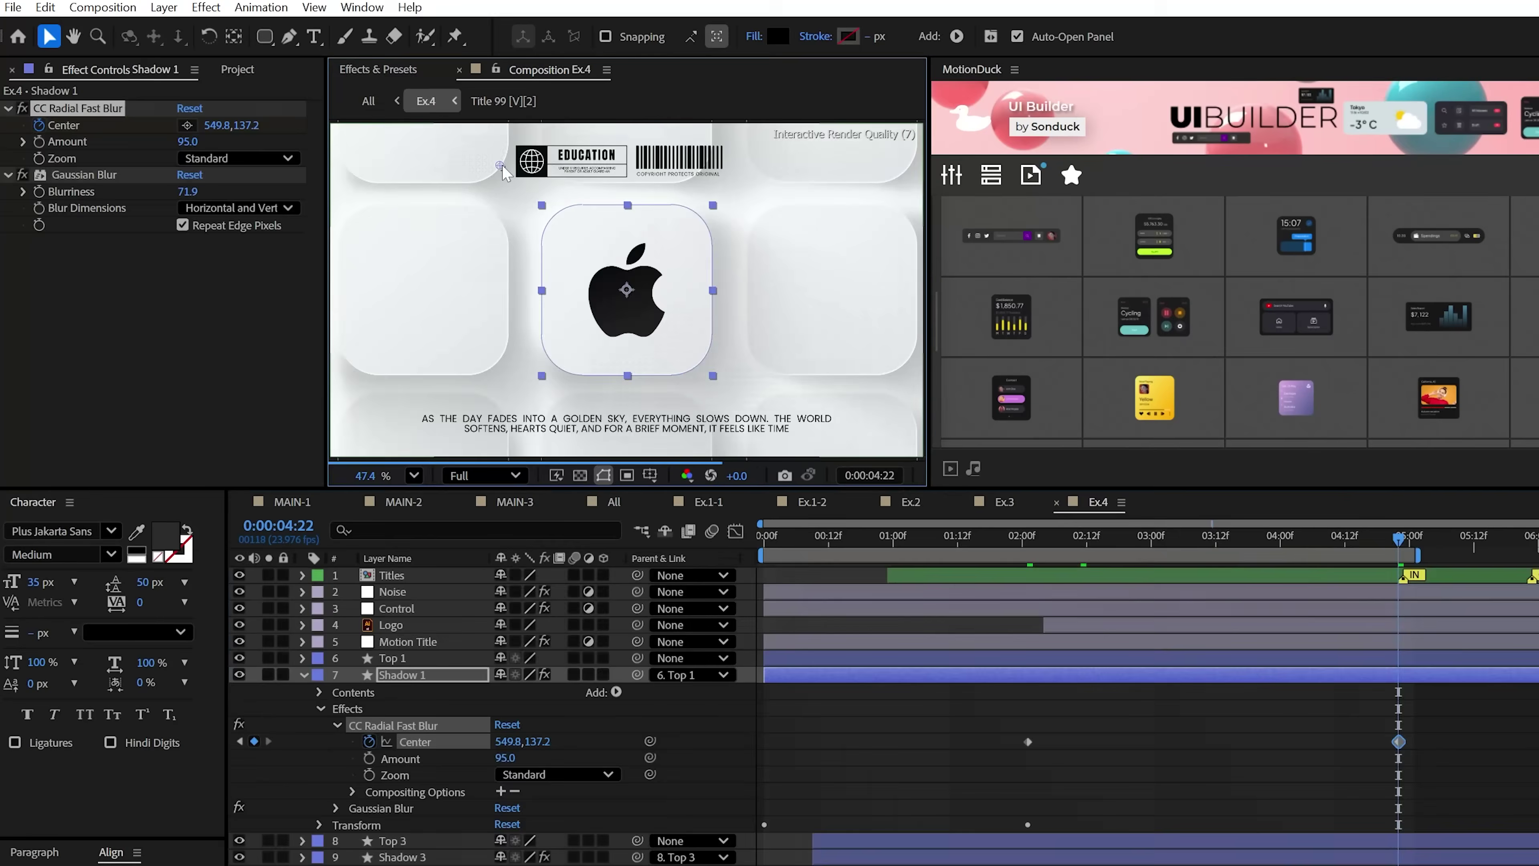